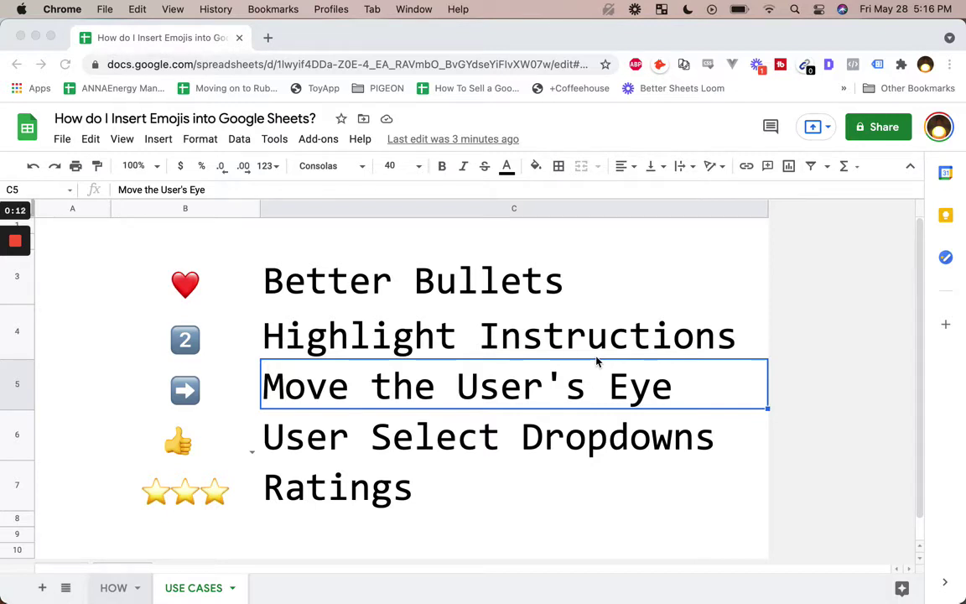
# Replace the number emoji in cell B4, beside Highlight Instructions, with a plain "1.".
pyautogui.click(405, 287)
pyautogui.click(383, 334)
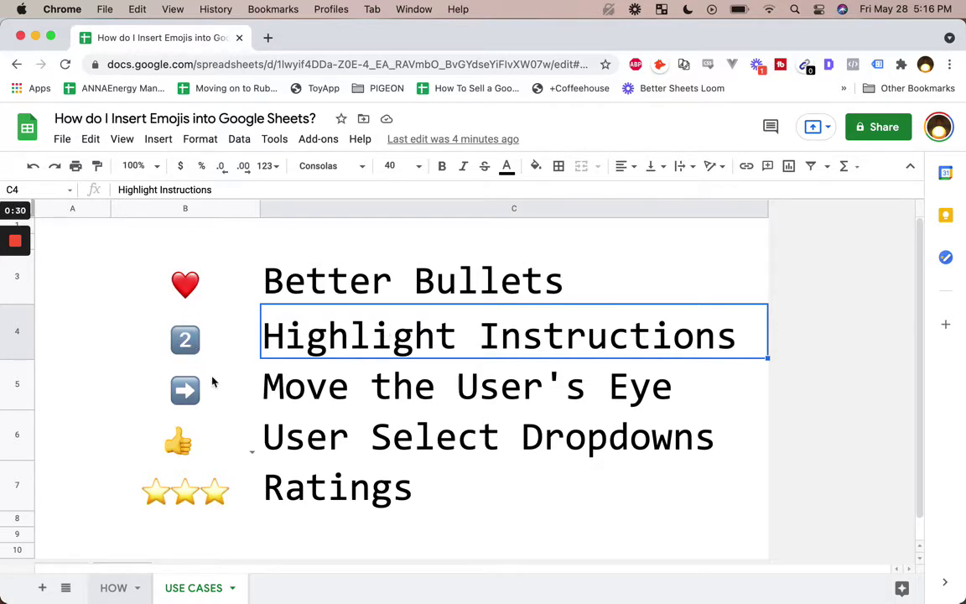
pyautogui.click(192, 344)
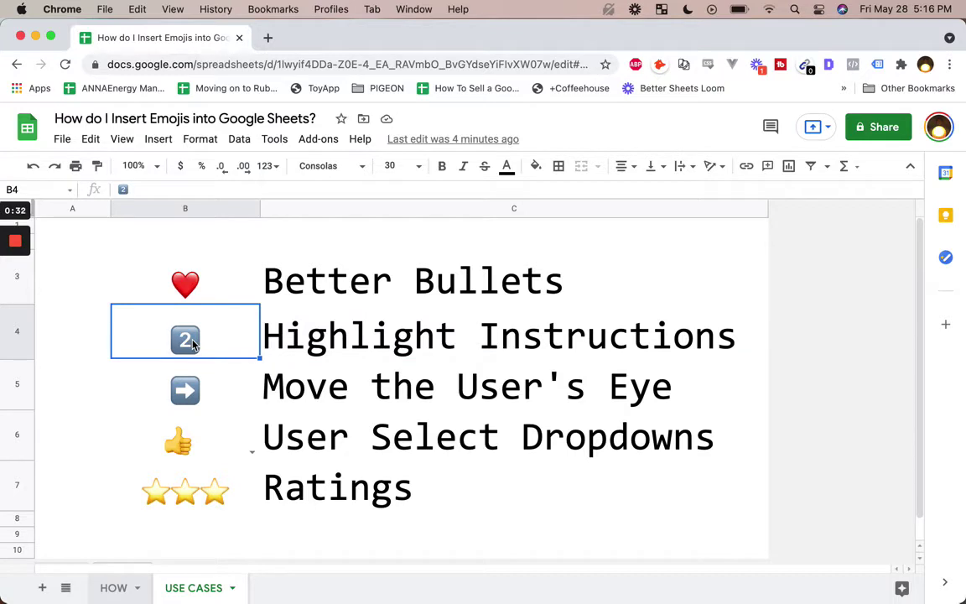
pyautogui.doubleClick(192, 345)
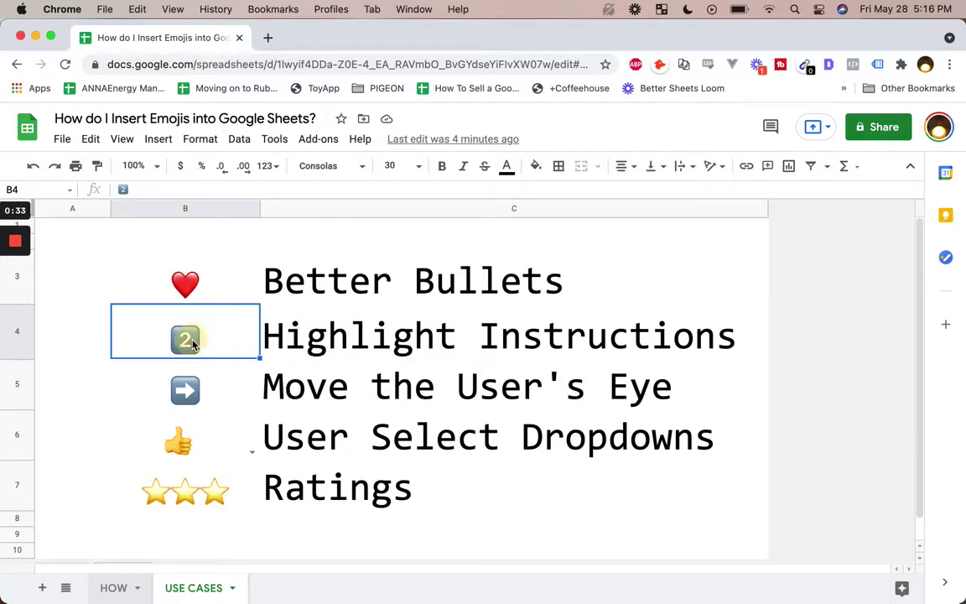
pyautogui.click(248, 319)
pyautogui.press('Delete')
pyautogui.write('1.')
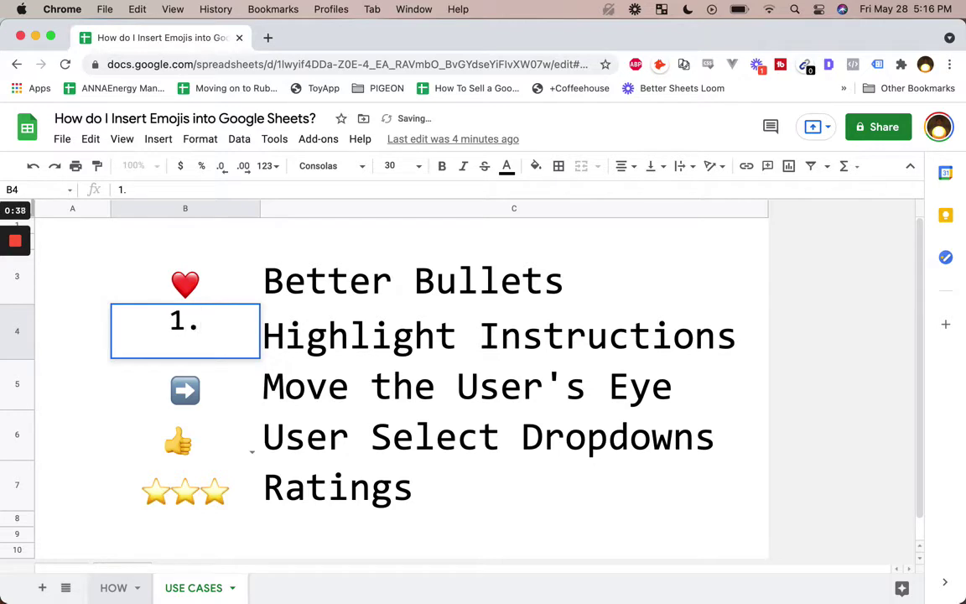
pyautogui.press('Return')
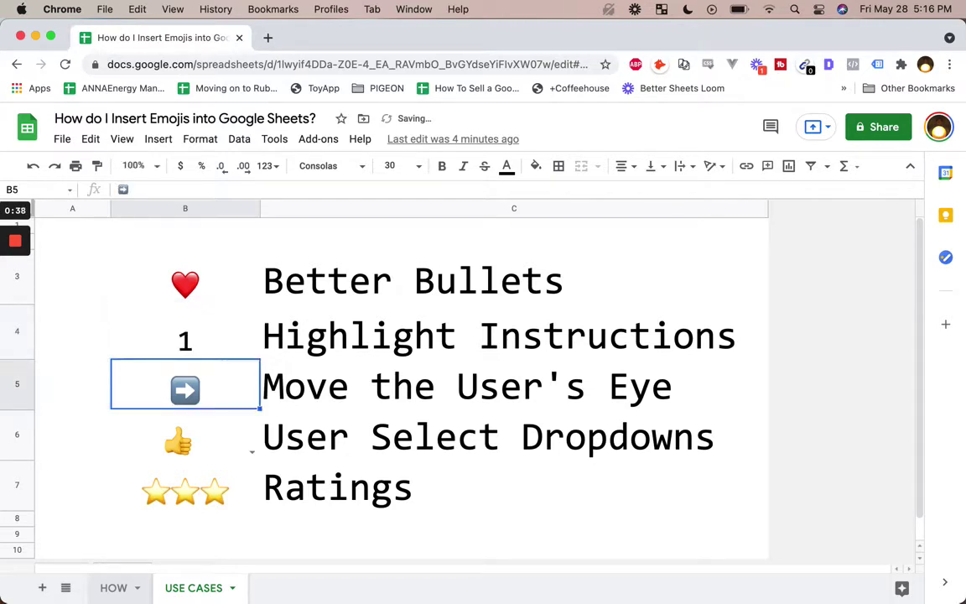
# Replace the content of cell B4 with the formula ="1.".
pyautogui.click(190, 350)
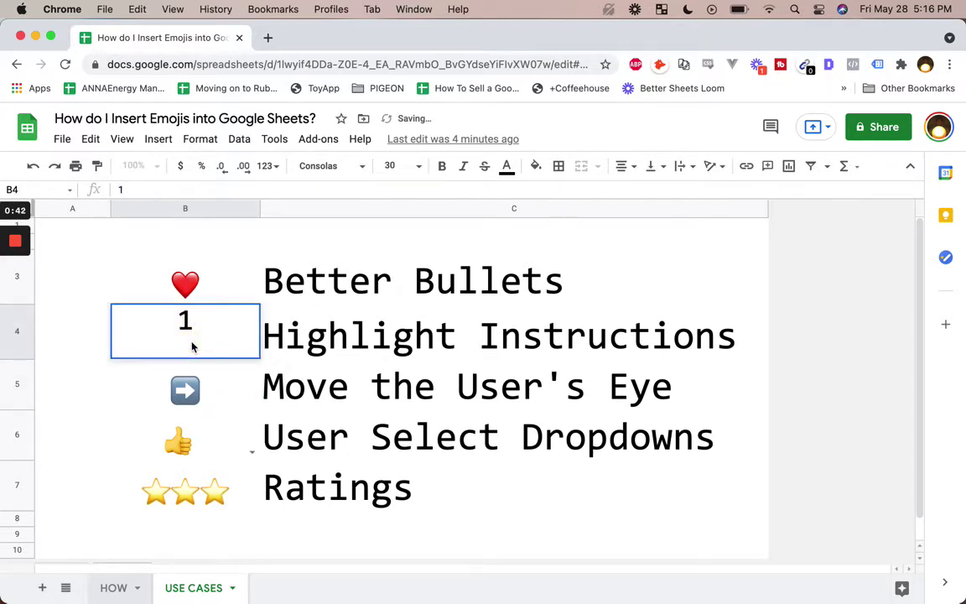
pyautogui.doubleClick(192, 344)
pyautogui.click(254, 324)
pyautogui.press('BackSpace')
pyautogui.write('=')
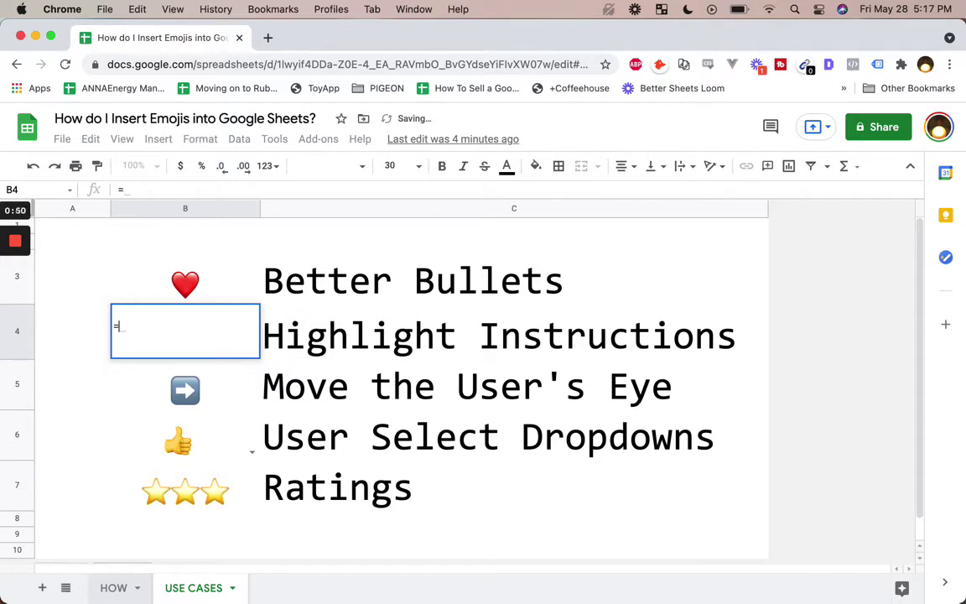
pyautogui.write('"1.')
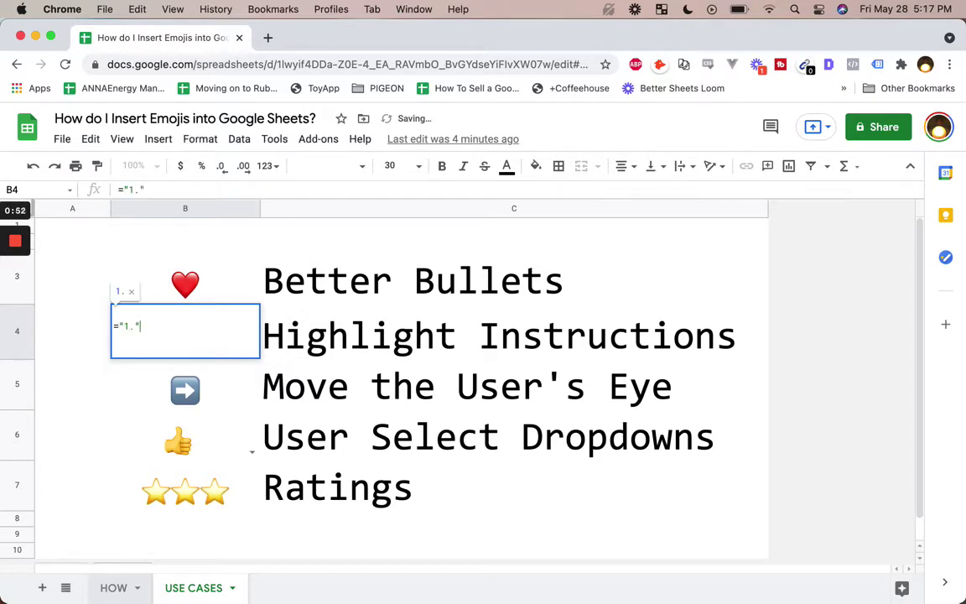
pyautogui.write('"')
pyautogui.press('Return')
pyautogui.click(224, 324)
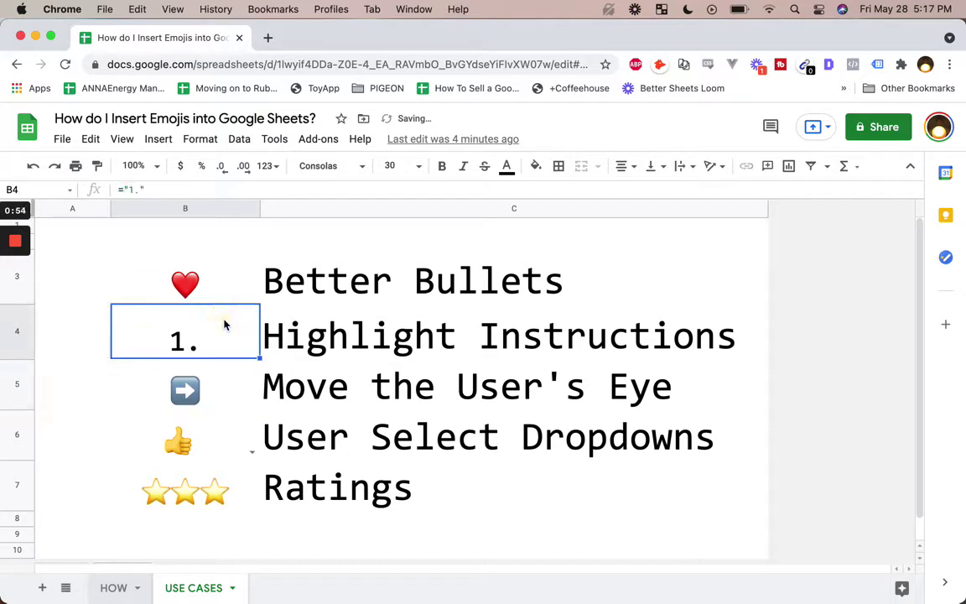
# Clear cell B4 and insert the keycap 1 emoji from the system emoji picker.
pyautogui.press('BackSpace')
pyautogui.press('ctrl+super+space')
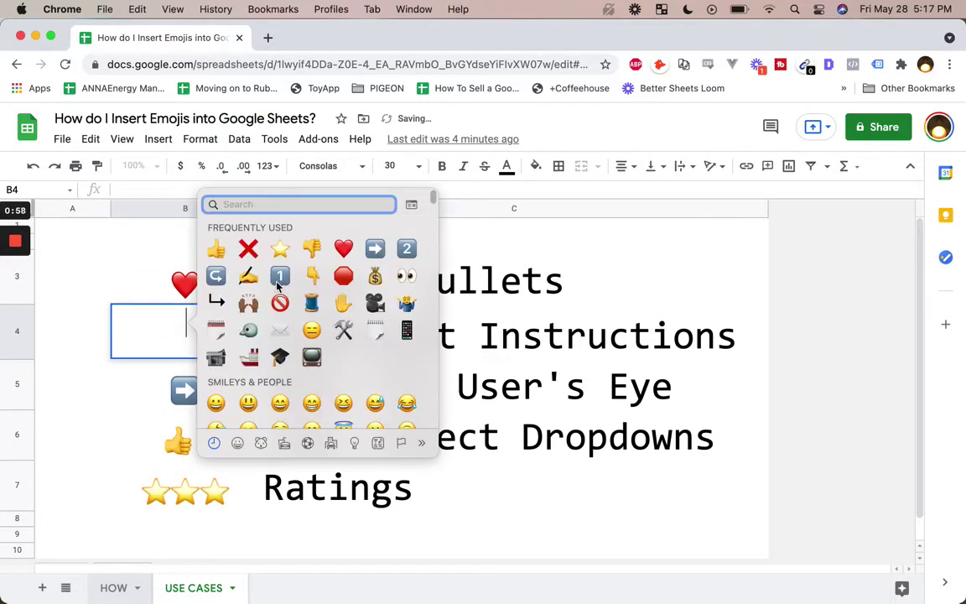
pyautogui.click(279, 277)
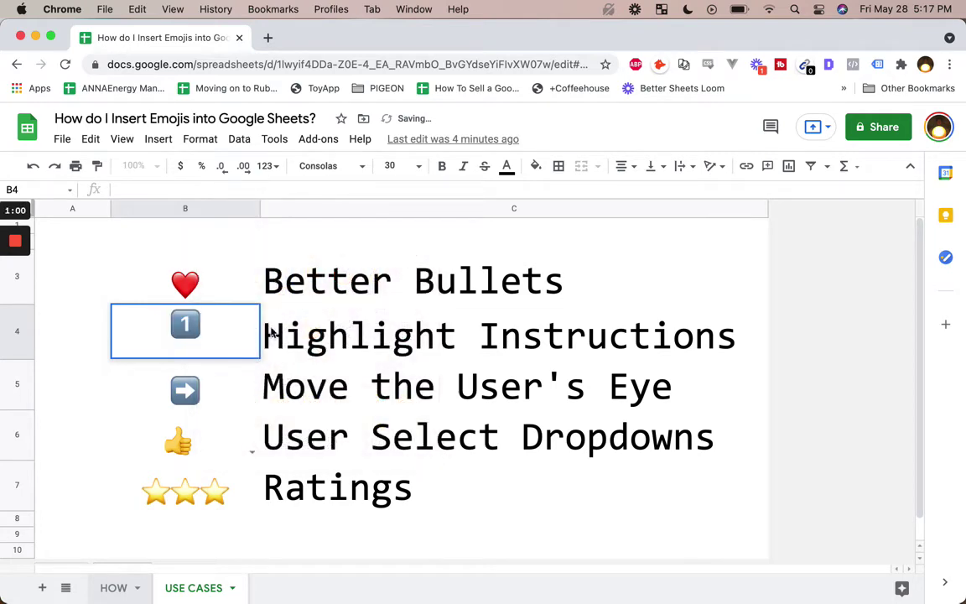
pyautogui.click(273, 332)
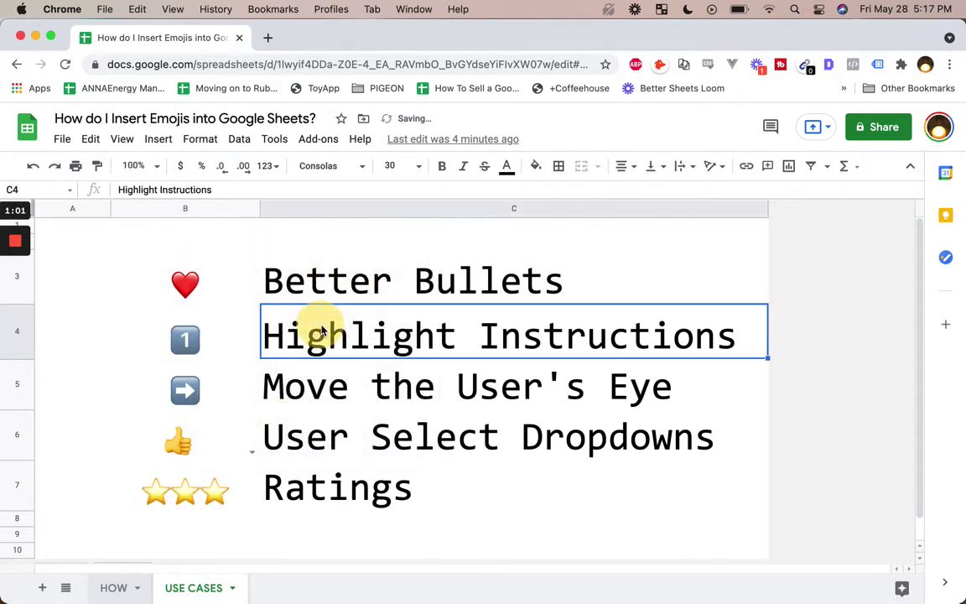
# Choose Yes from the dropdown in cell B6, beside User Select Dropdowns.
pyautogui.click(220, 382)
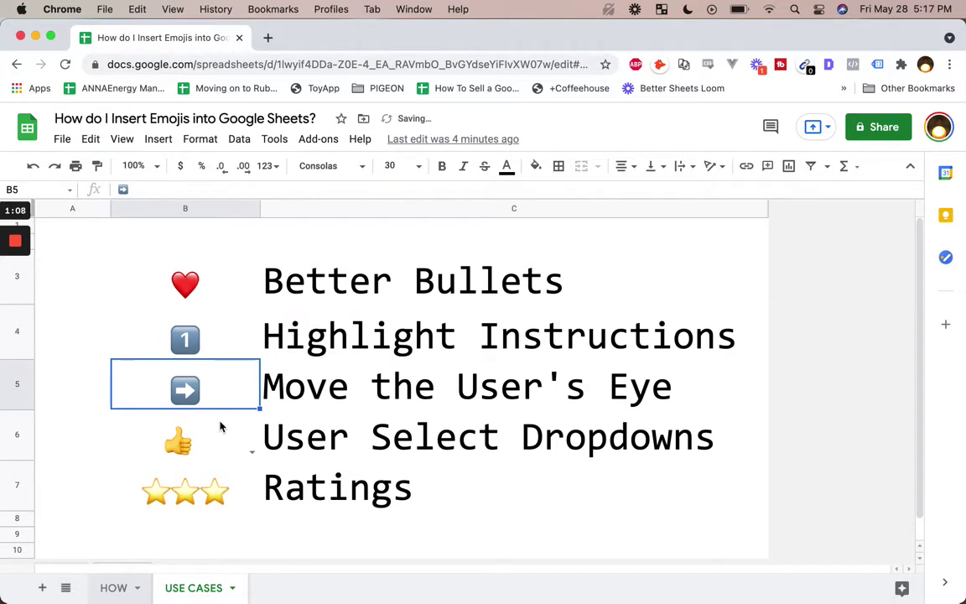
pyautogui.click(250, 451)
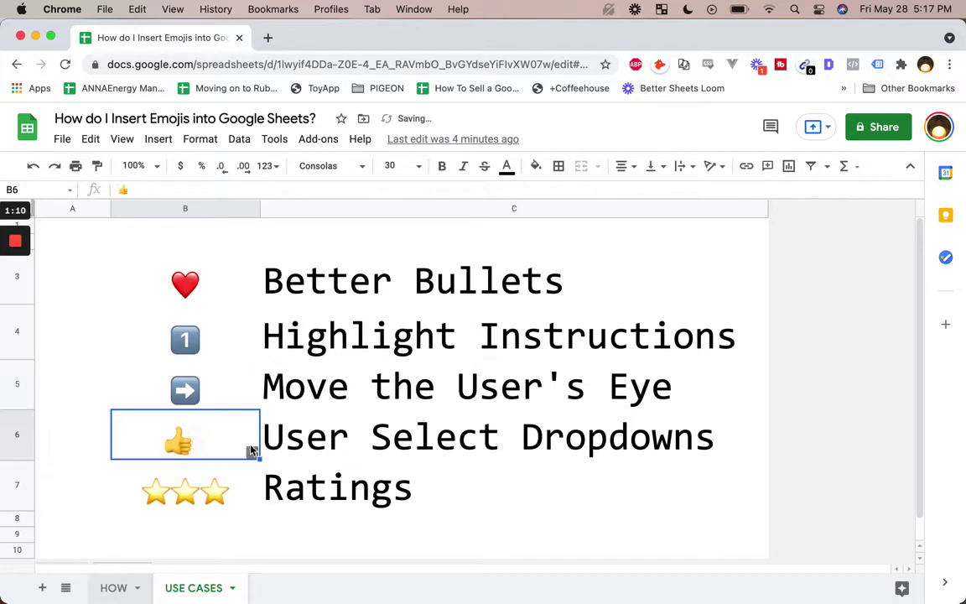
pyautogui.doubleClick(250, 450)
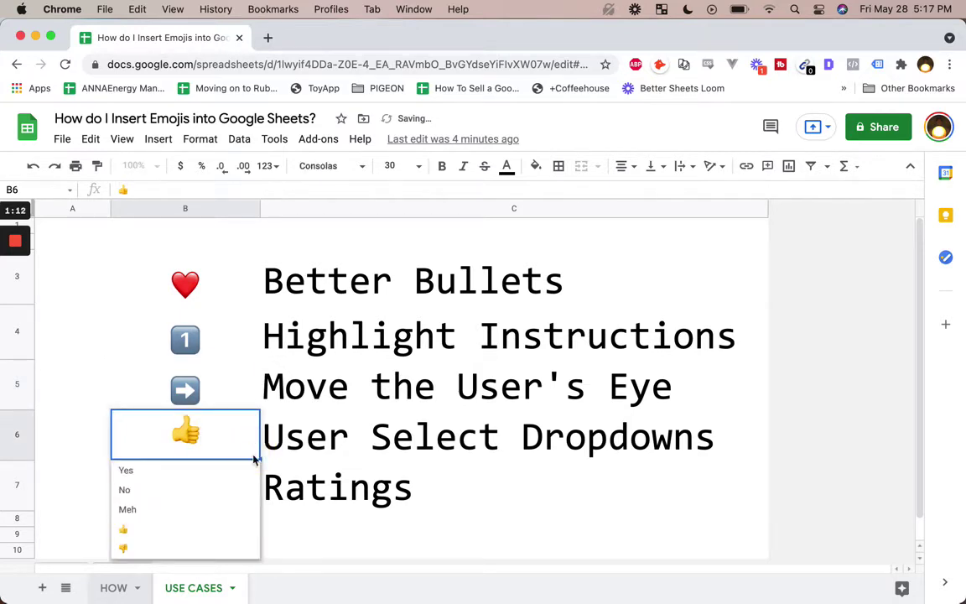
pyautogui.click(198, 476)
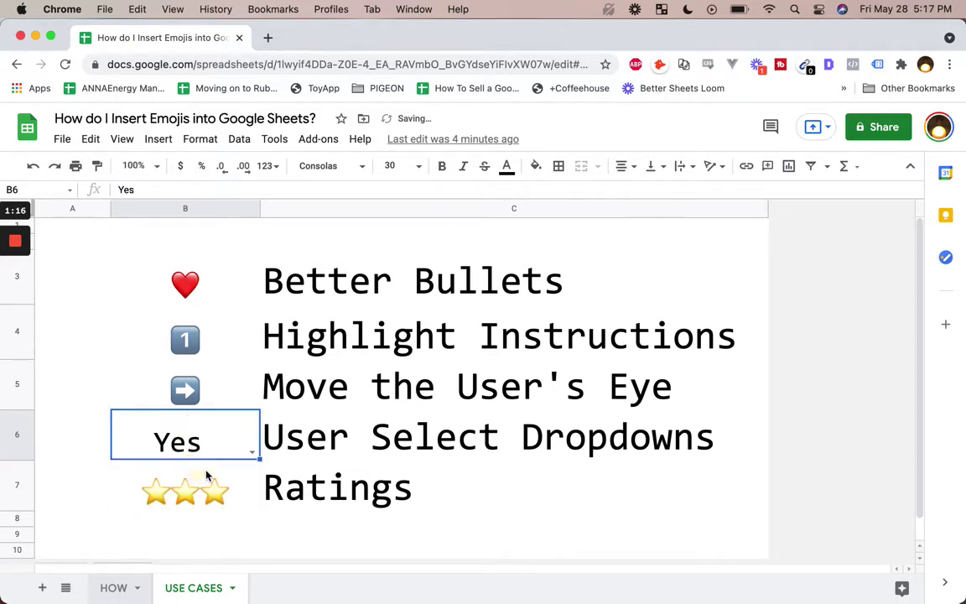
# Clear the dropdown cell B6 and choose No from its list.
pyautogui.press('BackSpace')
pyautogui.press('Down')
pyautogui.press('Down')
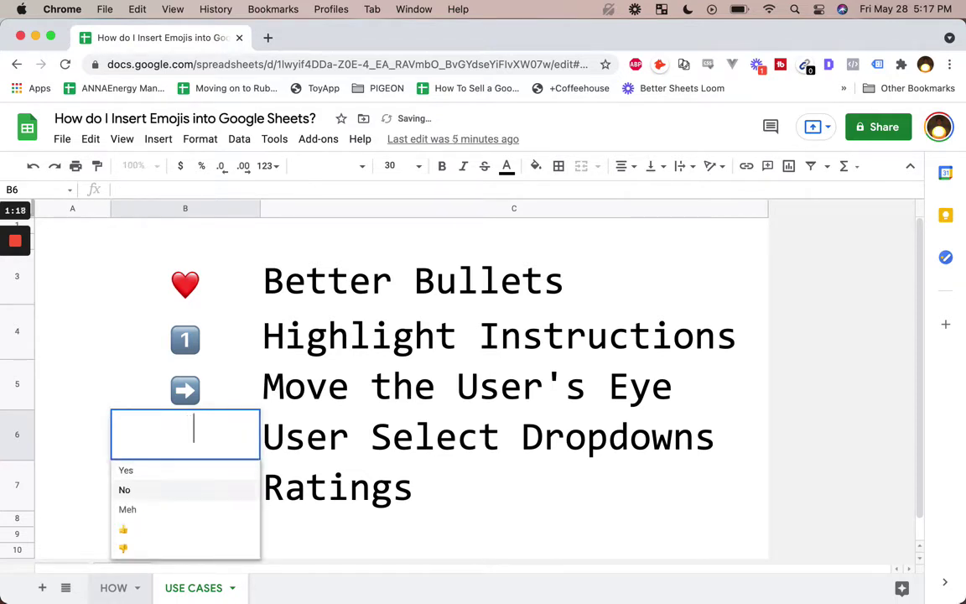
pyautogui.press('Return')
pyautogui.press('Up')
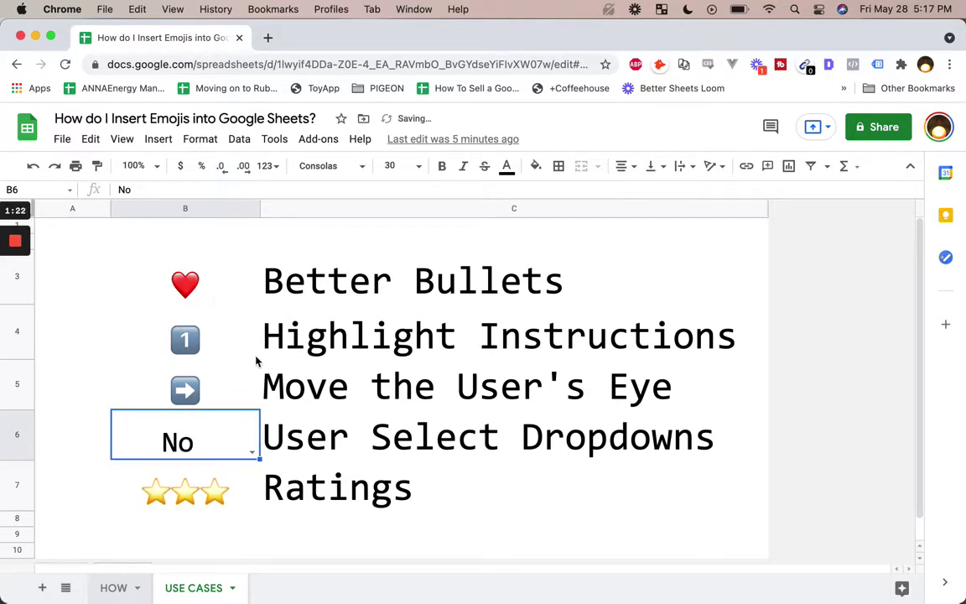
pyautogui.click(245, 467)
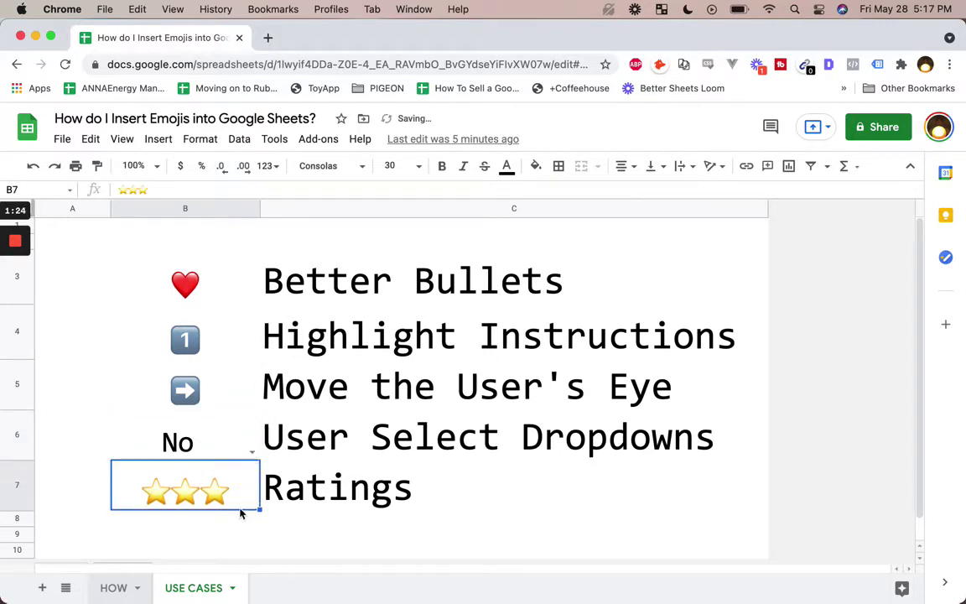
pyautogui.doubleClick(224, 491)
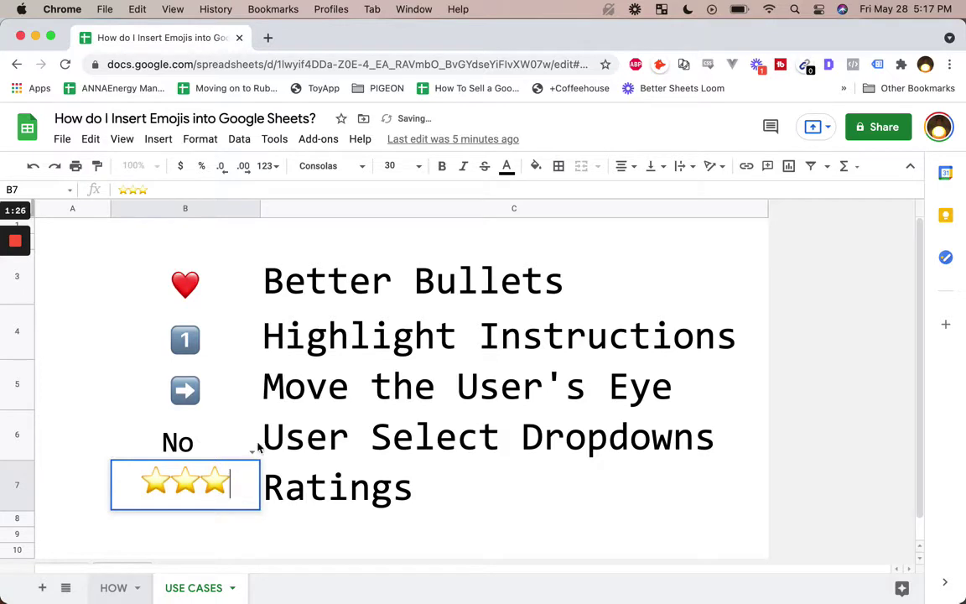
pyautogui.click(310, 440)
pyautogui.click(210, 488)
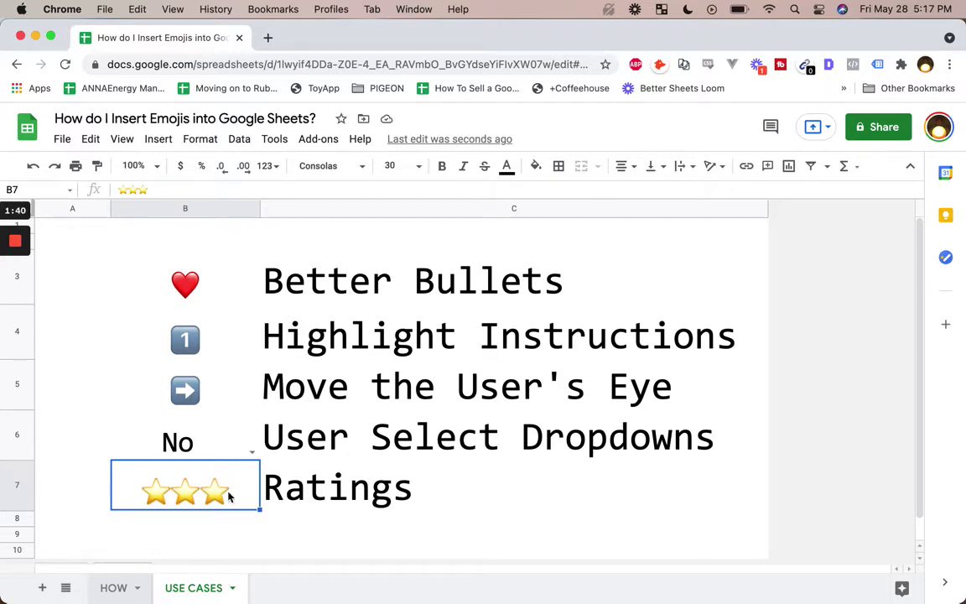
pyautogui.click(208, 447)
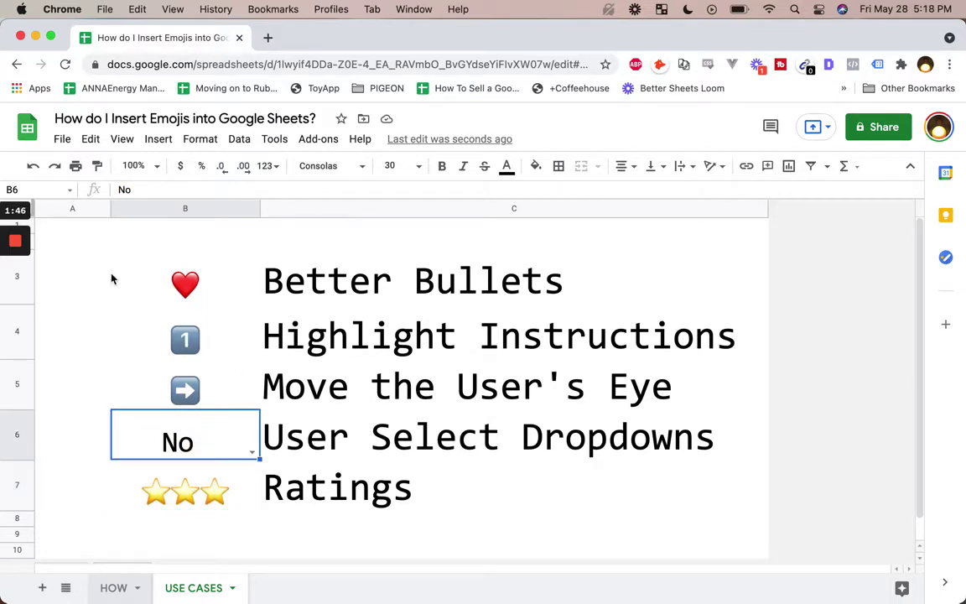
# On the HOW sheet, enter the text CONTROL + COMMAND + SPACE in cell C2.
pyautogui.click(15, 304)
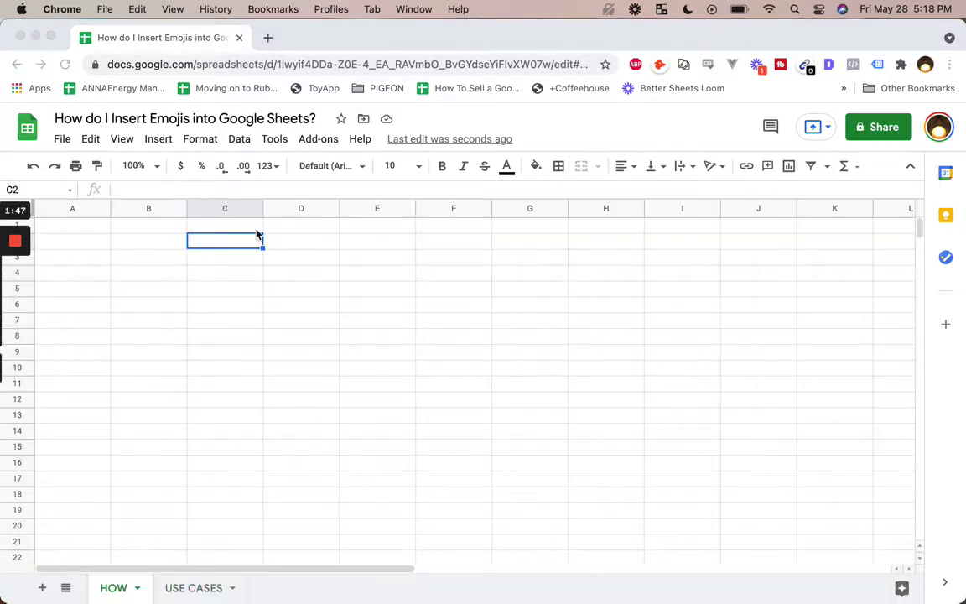
pyautogui.doubleClick(243, 276)
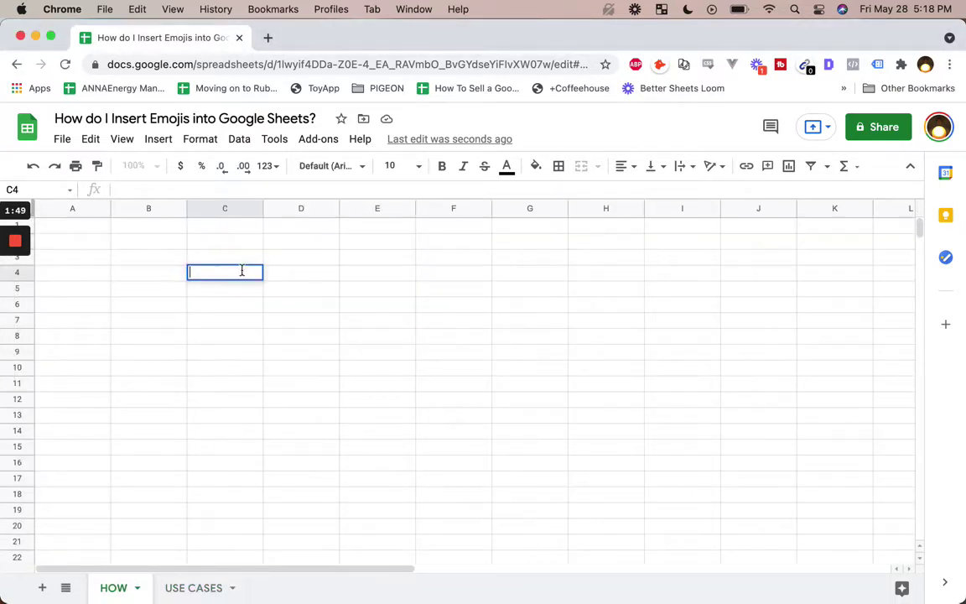
pyautogui.doubleClick(236, 240)
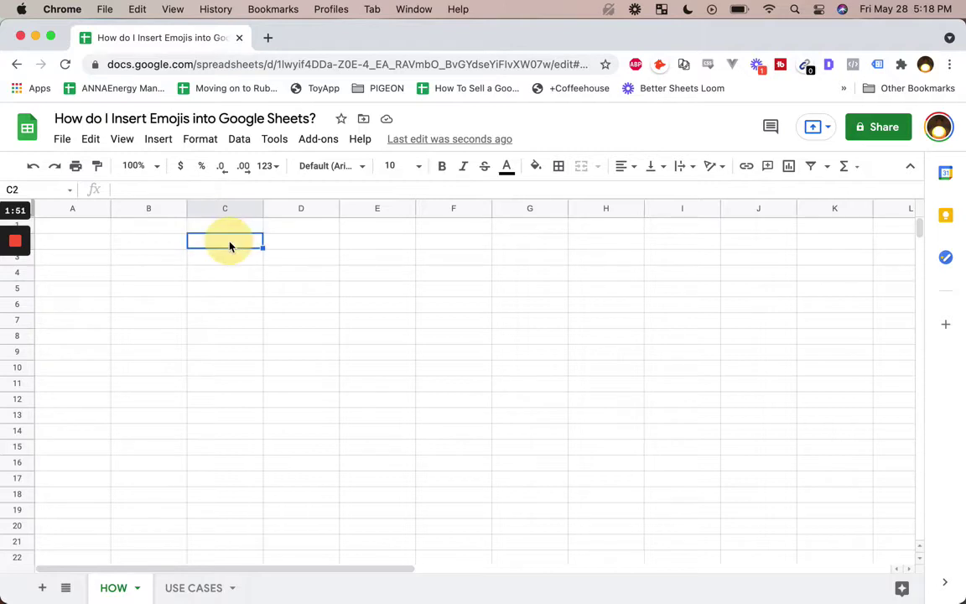
pyautogui.write('CTONR')
pyautogui.press('BackSpace')
pyautogui.press('BackSpace')
pyautogui.press('BackSpace')
pyautogui.press('BackSpace')
pyautogui.write('ONTROL')
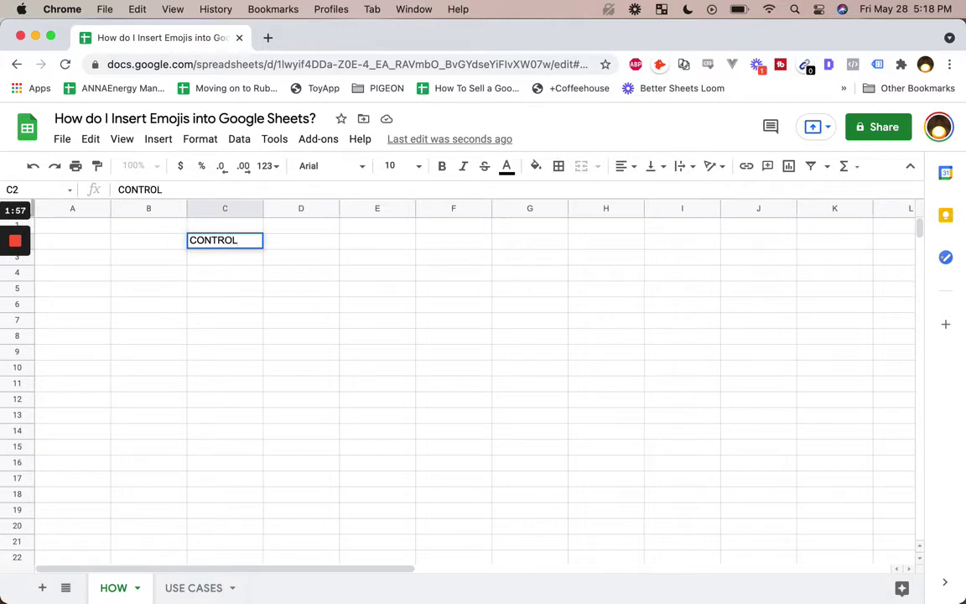
pyautogui.write(' + COMMAND + SPCE')
pyautogui.press('BackSpace')
pyautogui.press('BackSpace')
pyautogui.write('AVE')
pyautogui.press('BackSpace')
pyautogui.press('BackSpace')
pyautogui.write('CE')
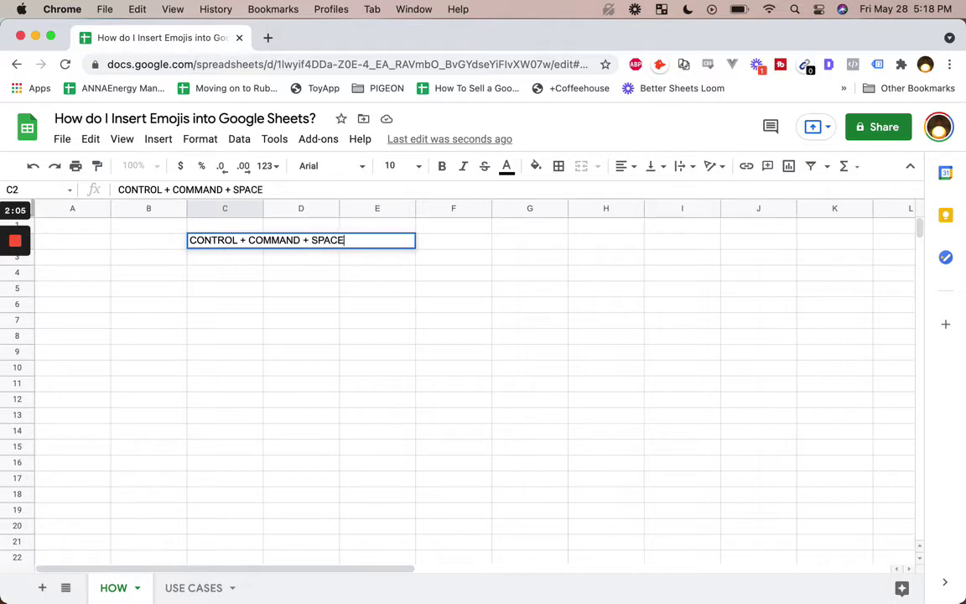
pyautogui.press('Return')
# Start editing cell C3, open the system emoji picker and browse its frequently used and Smileys & People emojis.
pyautogui.click(211, 271)
pyautogui.doubleClick(215, 263)
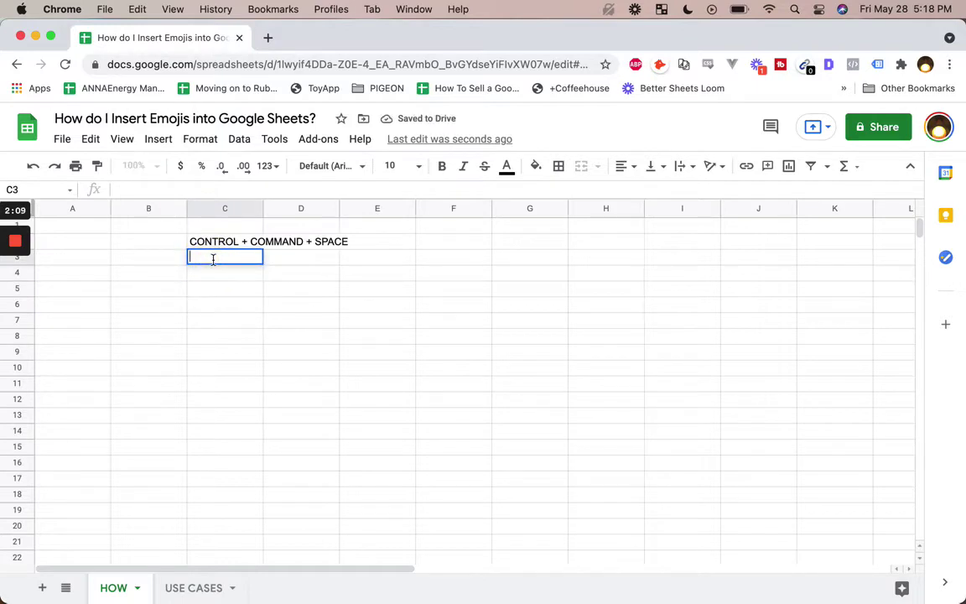
pyautogui.press('ctrl+super+space')
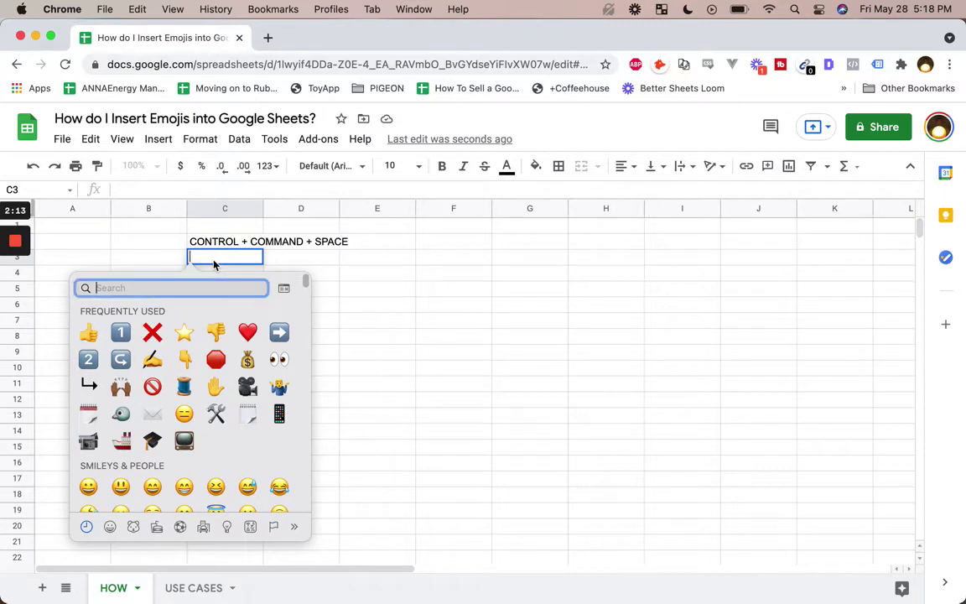
pyautogui.scroll(-2, 162, 418)
pyautogui.scroll(-3, 162, 418)
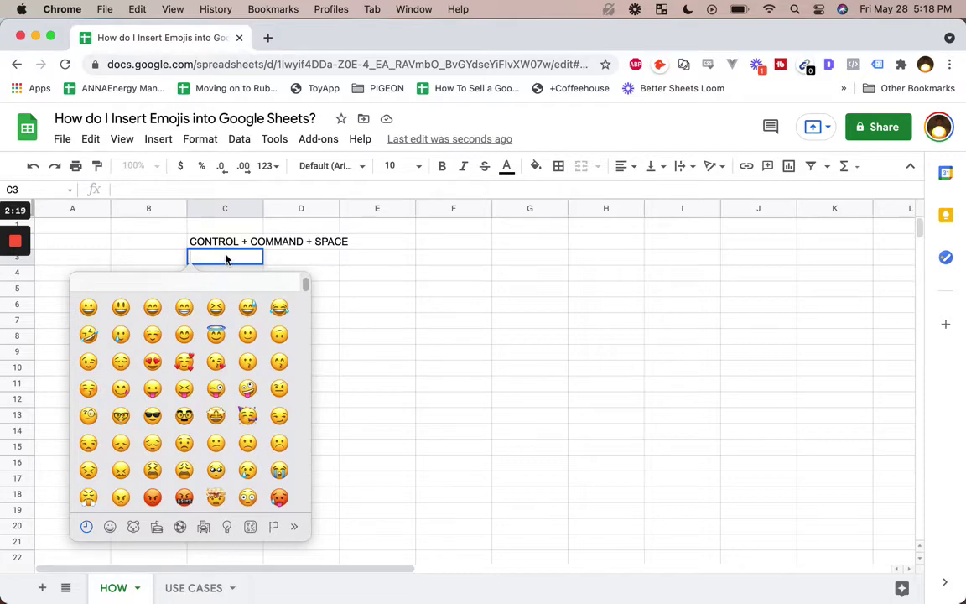
pyautogui.scroll(3, 192, 365)
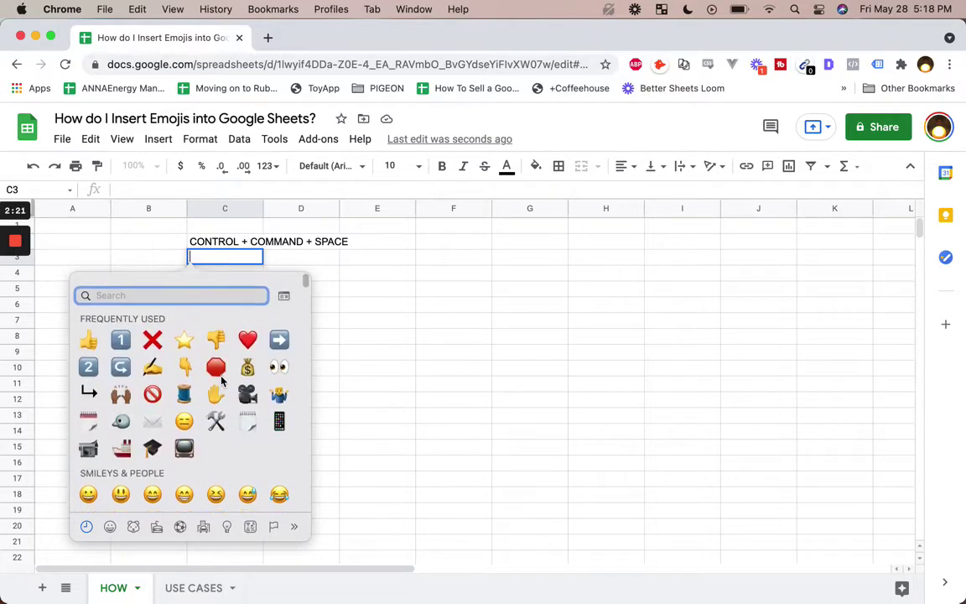
pyautogui.scroll(-5, 192, 365)
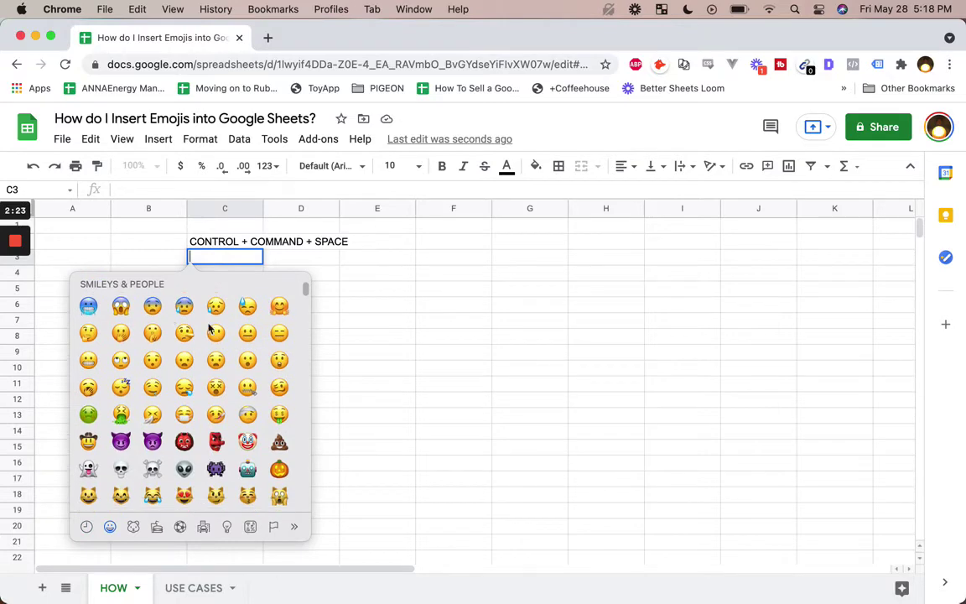
pyautogui.scroll(5, 143, 361)
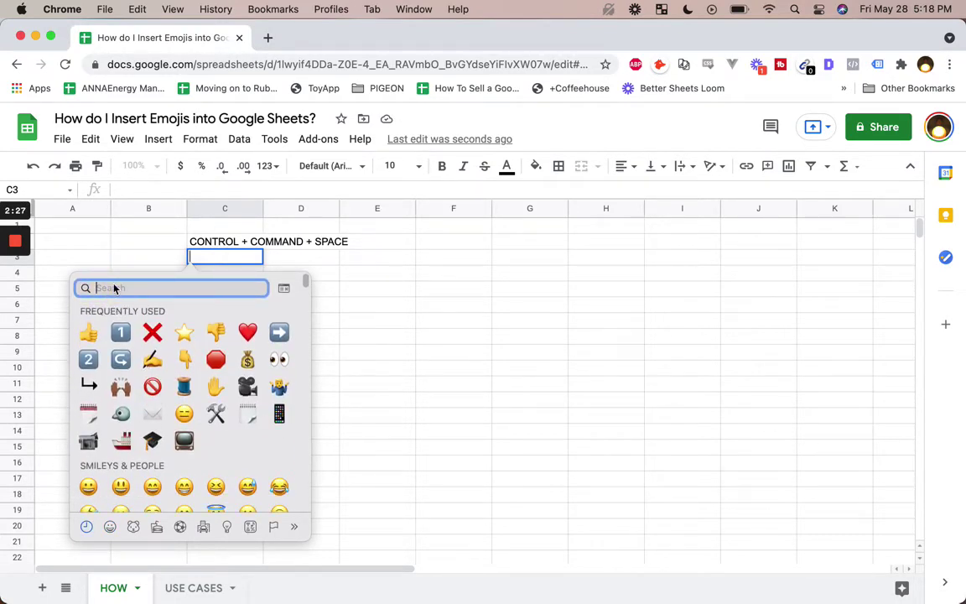
# Search the emoji picker for "stop" and for "blue".
pyautogui.write('stop')
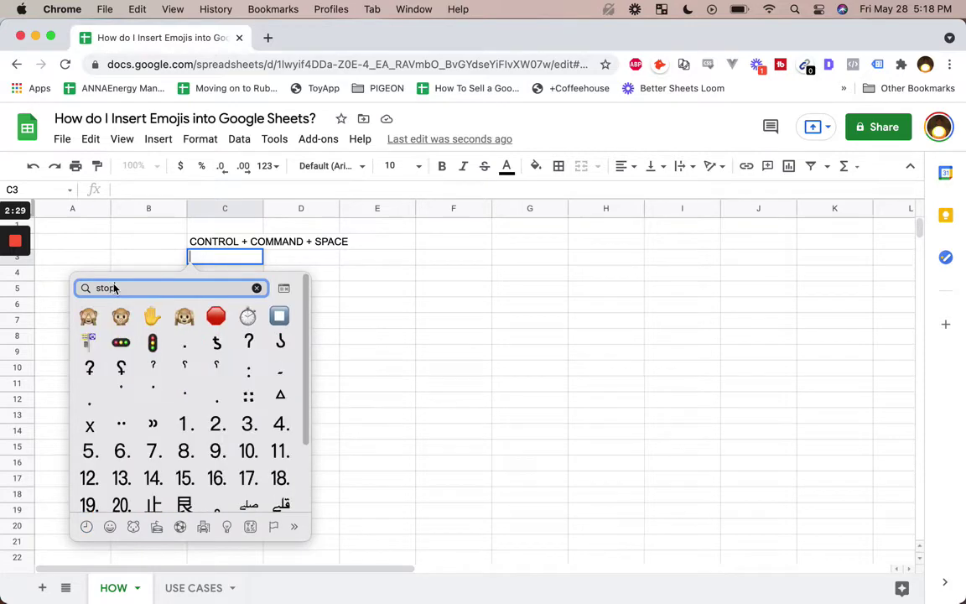
pyautogui.press('BackSpace')
pyautogui.press('BackSpace')
pyautogui.write('sa')
pyautogui.press('BackSpace')
pyautogui.press('BackSpace')
pyautogui.write('blue')
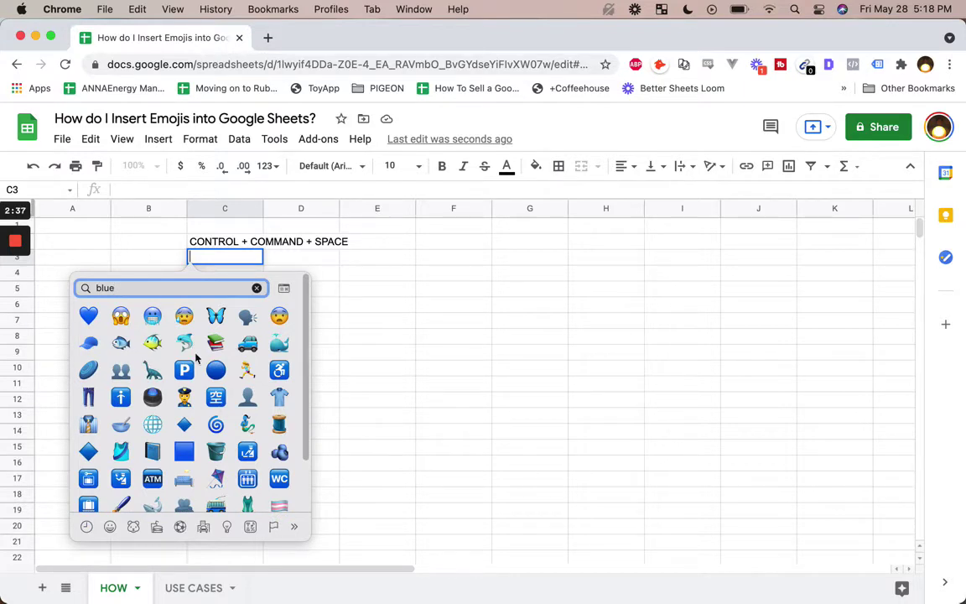
# Insert the blue heart emoji from the search results into cell C3 and delete it again.
pyautogui.scroll(-3, 201, 362)
pyautogui.scroll(3, 222, 371)
pyautogui.click(88, 314)
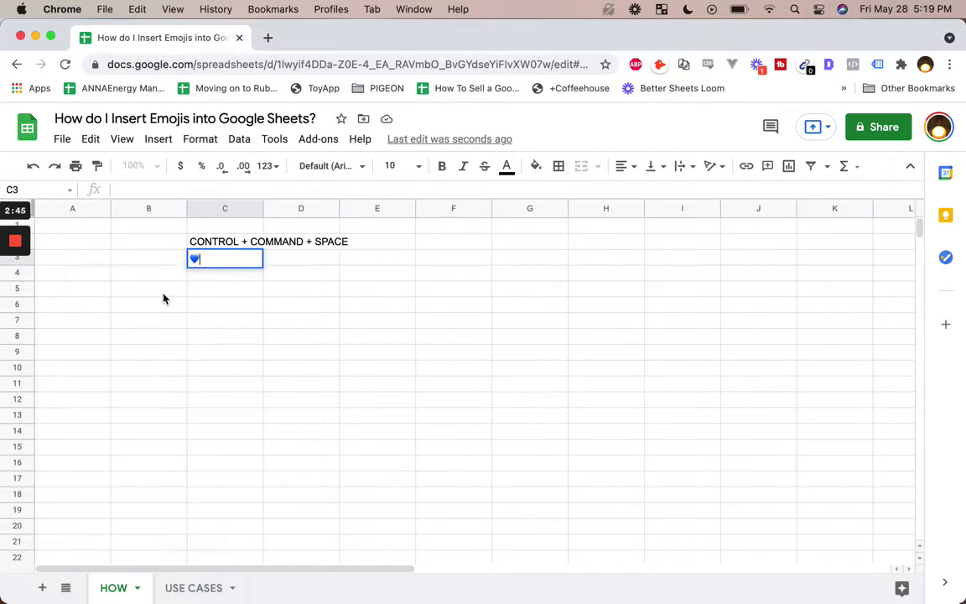
pyautogui.press('BackSpace')
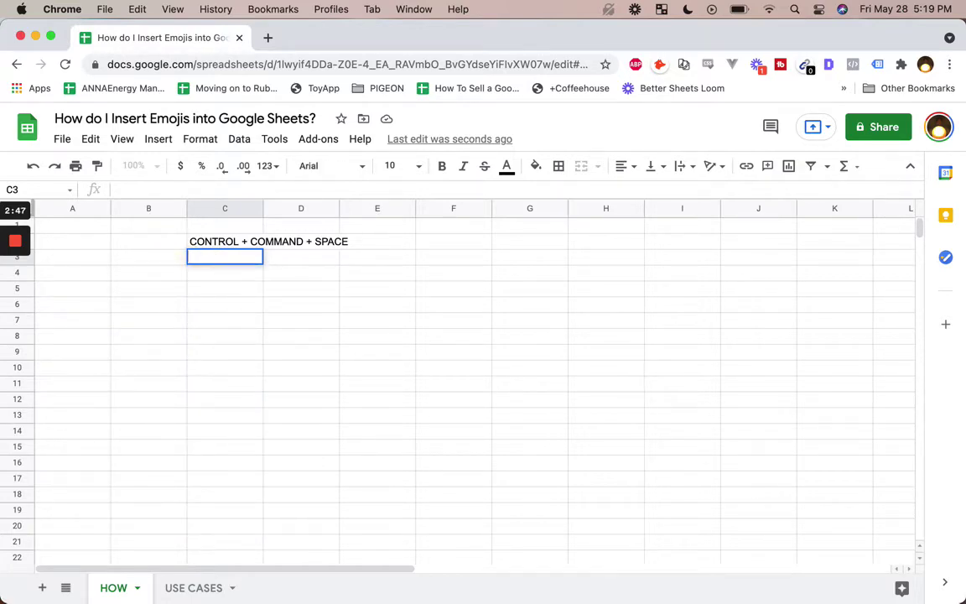
# Reopen the emoji picker for cell C3 and search it for "pink", "yellow" and "green".
pyautogui.press('ctrl+super+space')
pyautogui.write('pink')
pyautogui.press('BackSpace')
pyautogui.press('BackSpace')
pyautogui.press('BackSpace')
pyautogui.press('BackSpace')
pyautogui.write('yellow')
pyautogui.press('BackSpace')
pyautogui.press('BackSpace')
pyautogui.press('BackSpace')
pyautogui.press('BackSpace')
pyautogui.press('BackSpace')
pyautogui.press('BackSpace')
pyautogui.write('green')
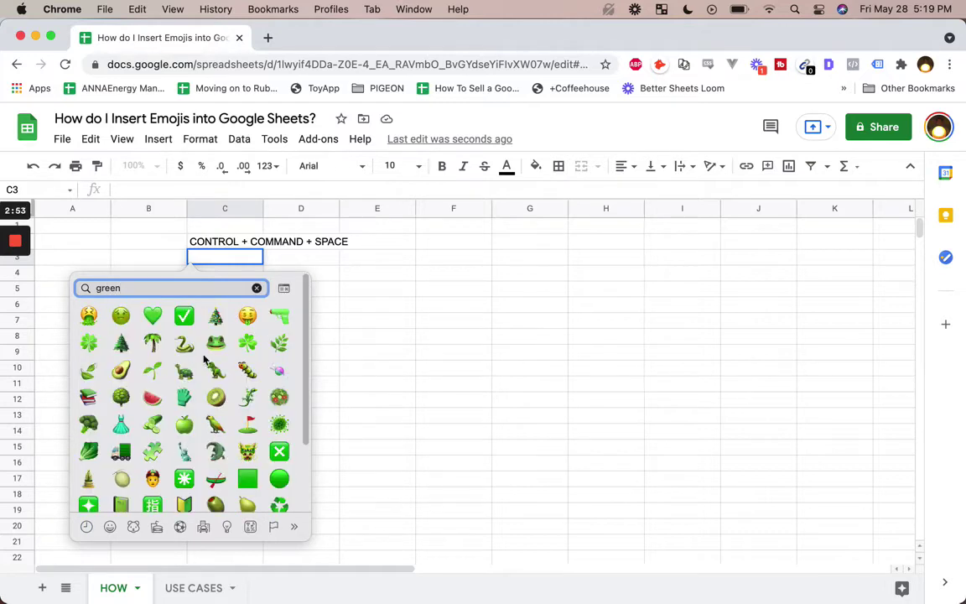
pyautogui.scroll(-5, 181, 329)
# Replace the emoji search with "fruit", then clear it to return to the frequently used emojis.
pyautogui.press('BackSpace')
pyautogui.press('BackSpace')
pyautogui.press('BackSpace')
pyautogui.press('BackSpace')
pyautogui.press('BackSpace')
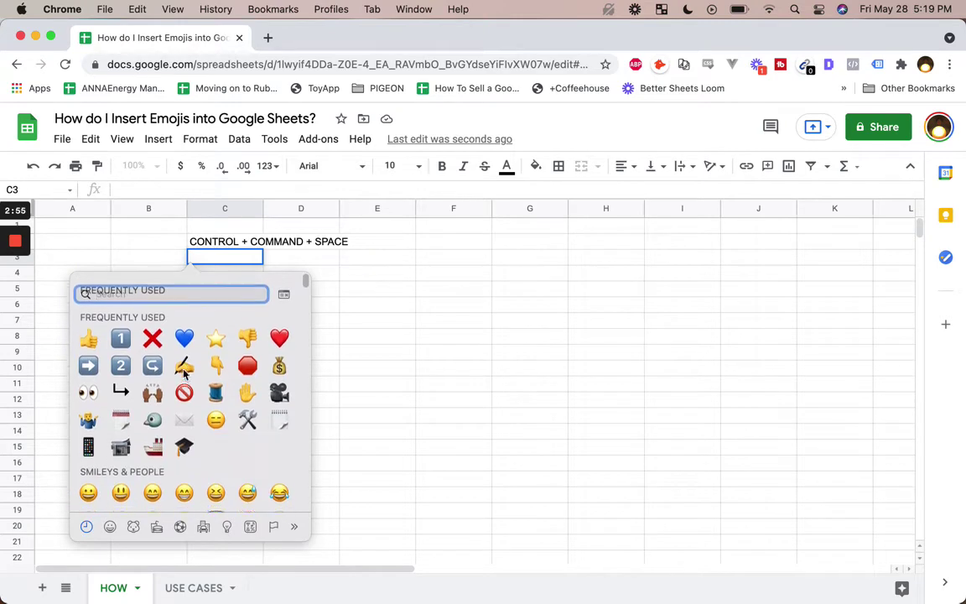
pyautogui.write('frui')
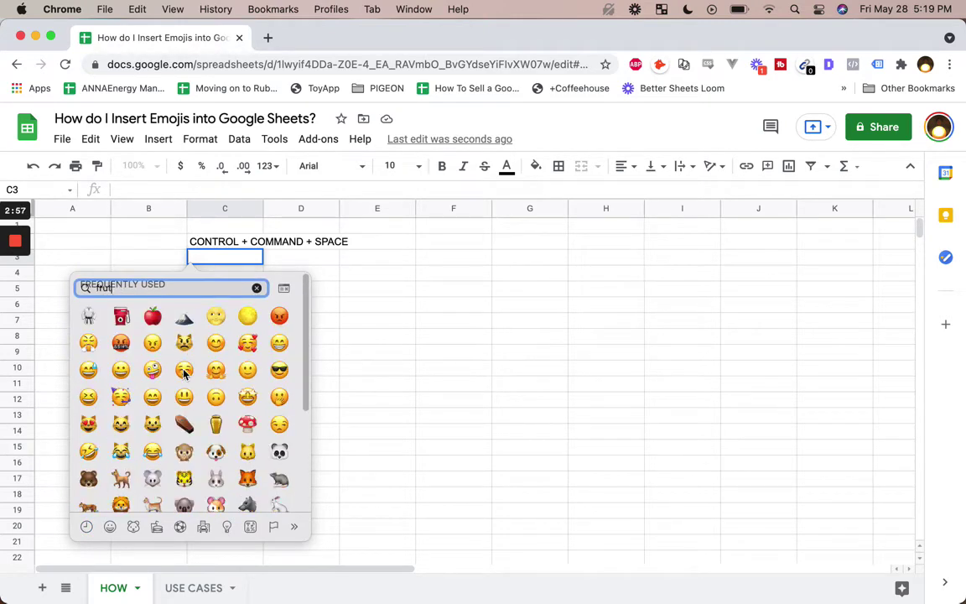
pyautogui.write('t')
pyautogui.press('BackSpace')
pyautogui.press('BackSpace')
pyautogui.press('BackSpace')
pyautogui.press('BackSpace')
pyautogui.press('BackSpace')
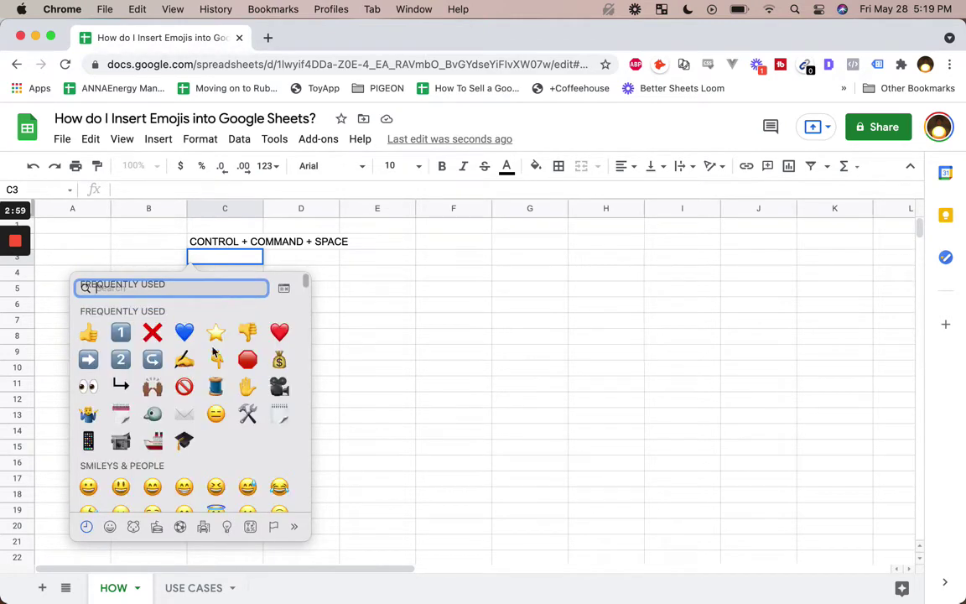
# Insert the frequently used bird emoji into cell C3, followed by the text TWITTER.
pyautogui.click(231, 438)
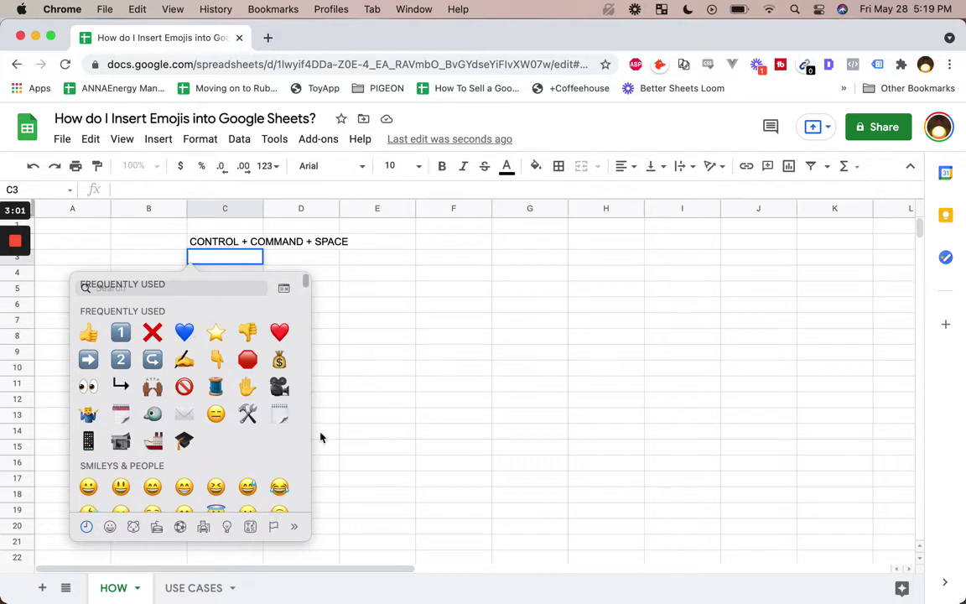
pyautogui.click(152, 414)
pyautogui.write('TWIT')
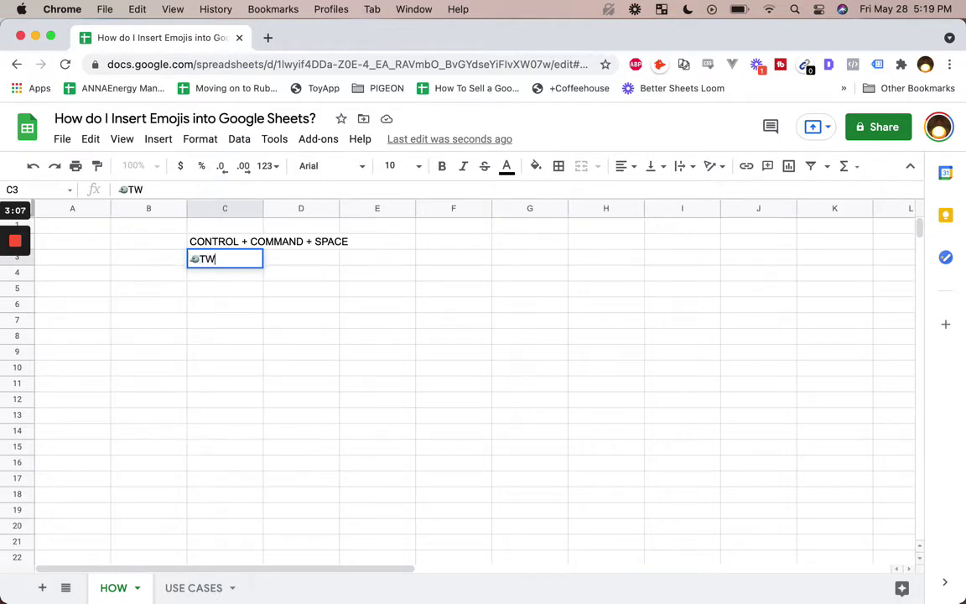
pyautogui.write('TER')
pyautogui.press('Return')
pyautogui.click(216, 244)
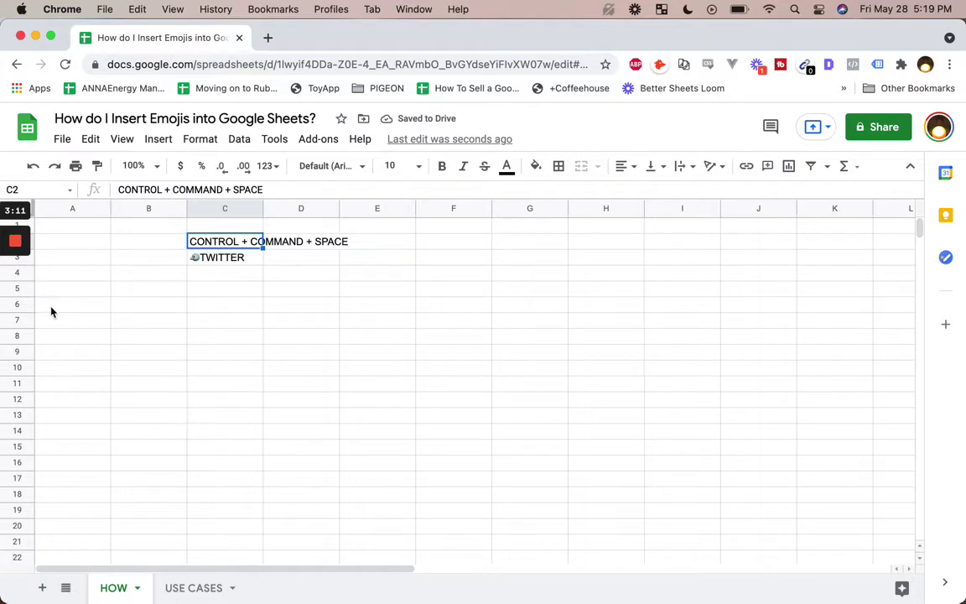
# Start editing cell C4, open the system Emoji & Symbols picker, browse its emojis and check the command's shortcut.
pyautogui.moveTo(18, 294)
pyautogui.click(130, 274)
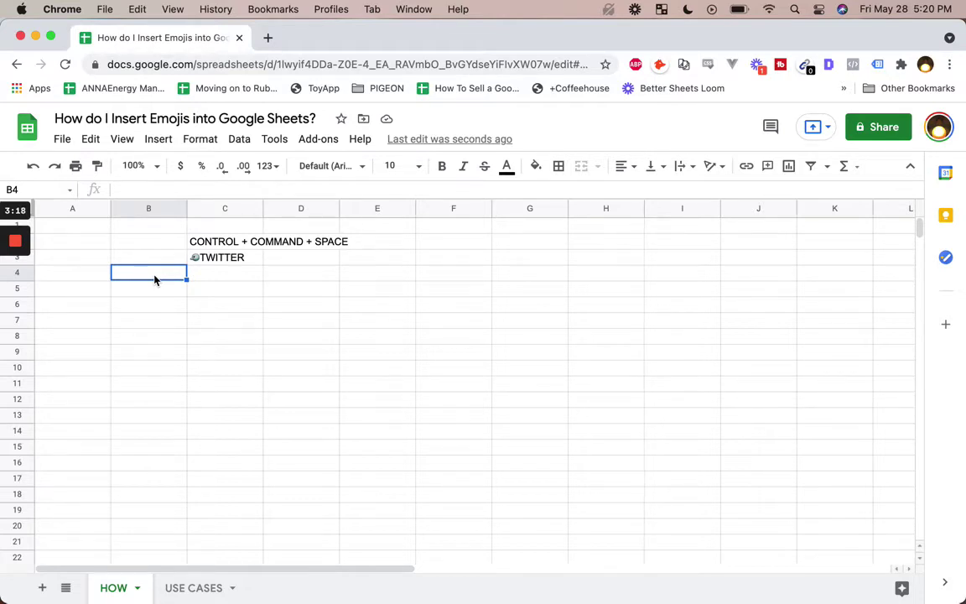
pyautogui.click(202, 286)
pyautogui.click(207, 271)
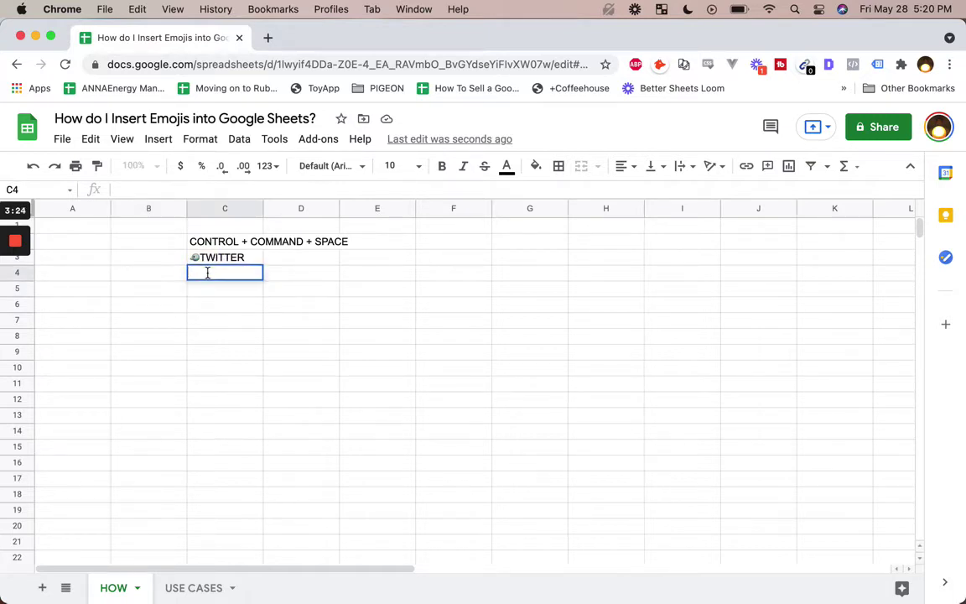
pyautogui.click(137, 9)
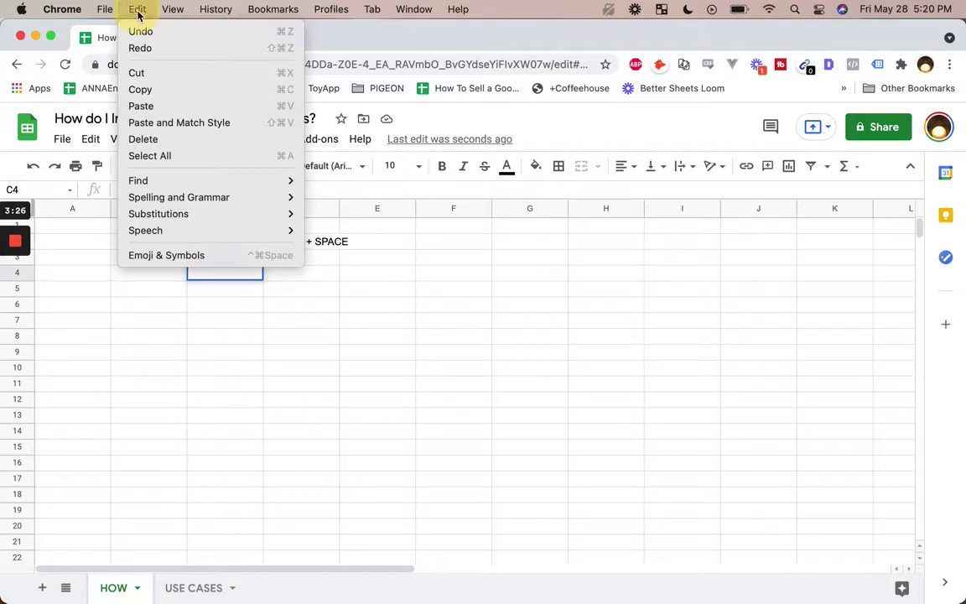
pyautogui.click(163, 255)
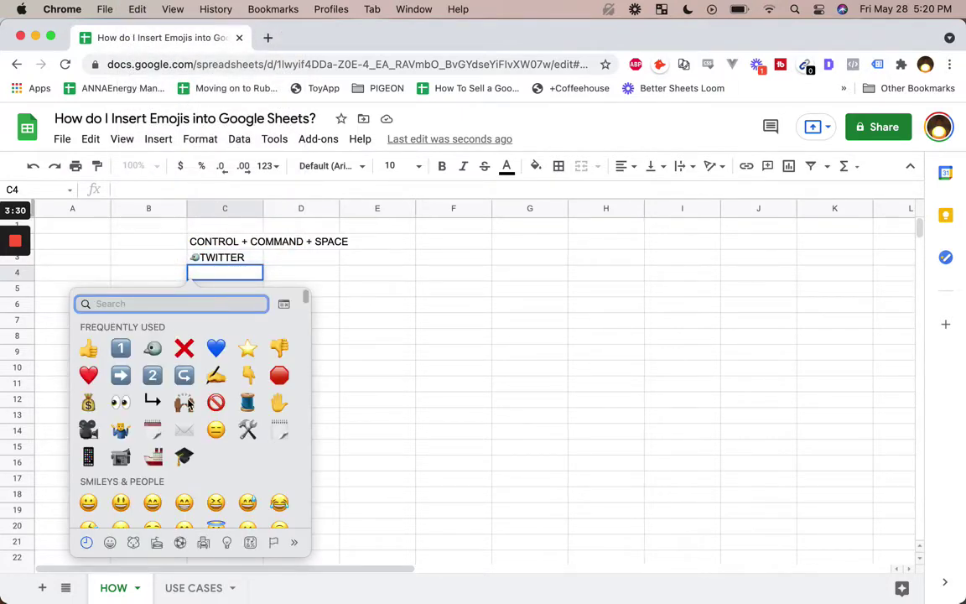
pyautogui.scroll(-10, 188, 402)
pyautogui.scroll(10, 188, 402)
pyautogui.click(218, 307)
pyautogui.click(137, 9)
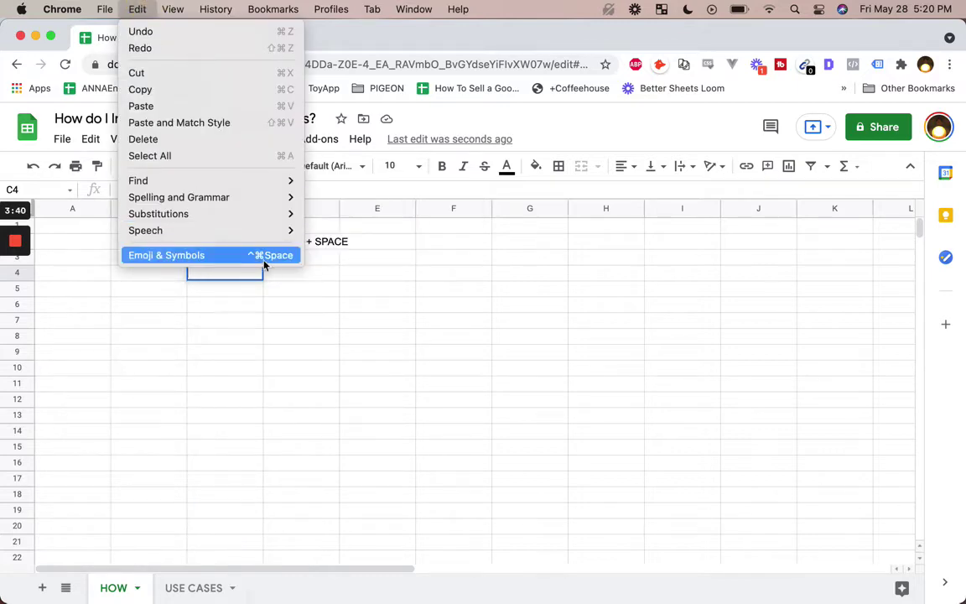
pyautogui.click(317, 317)
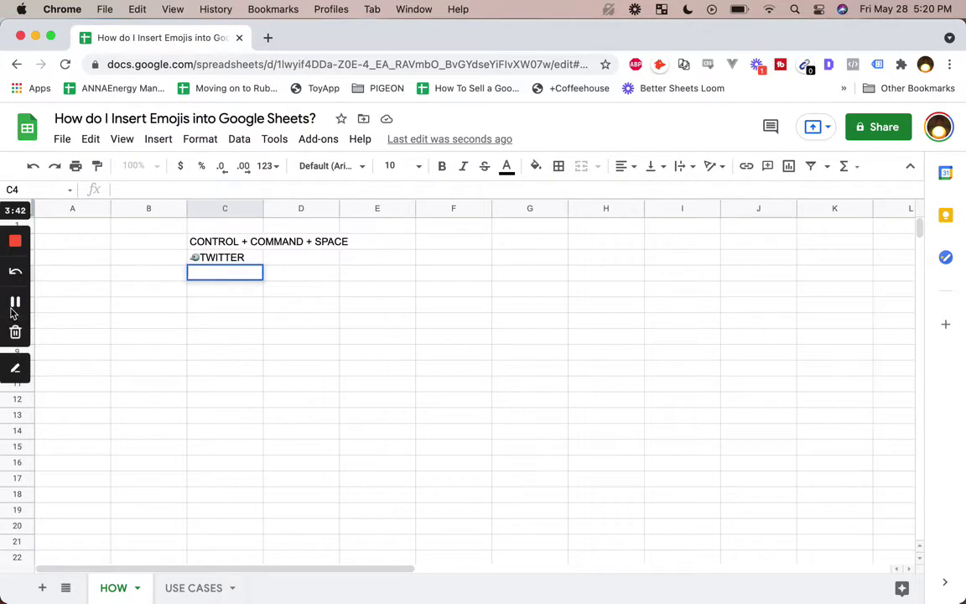
pyautogui.click(12, 312)
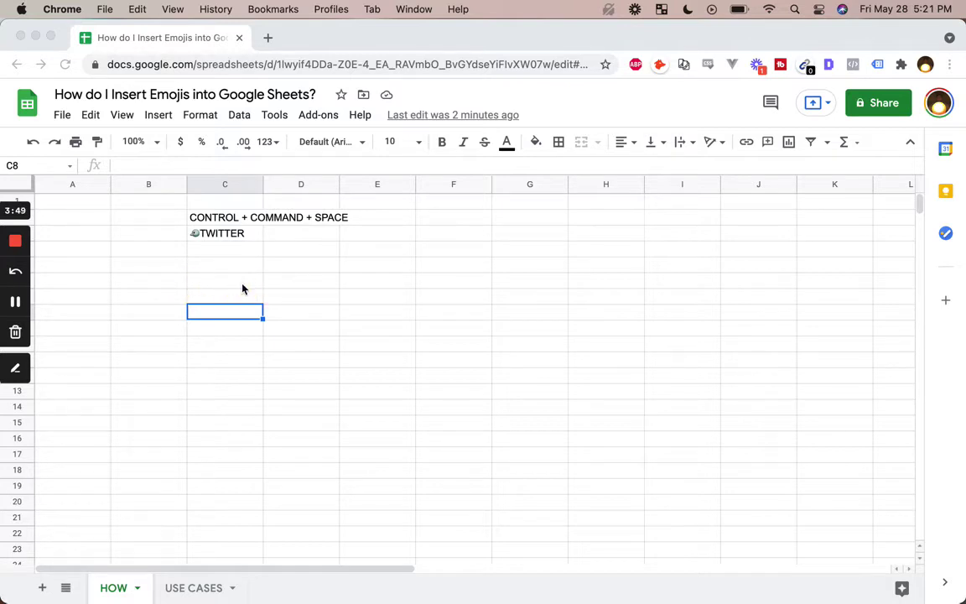
pyautogui.click(281, 267)
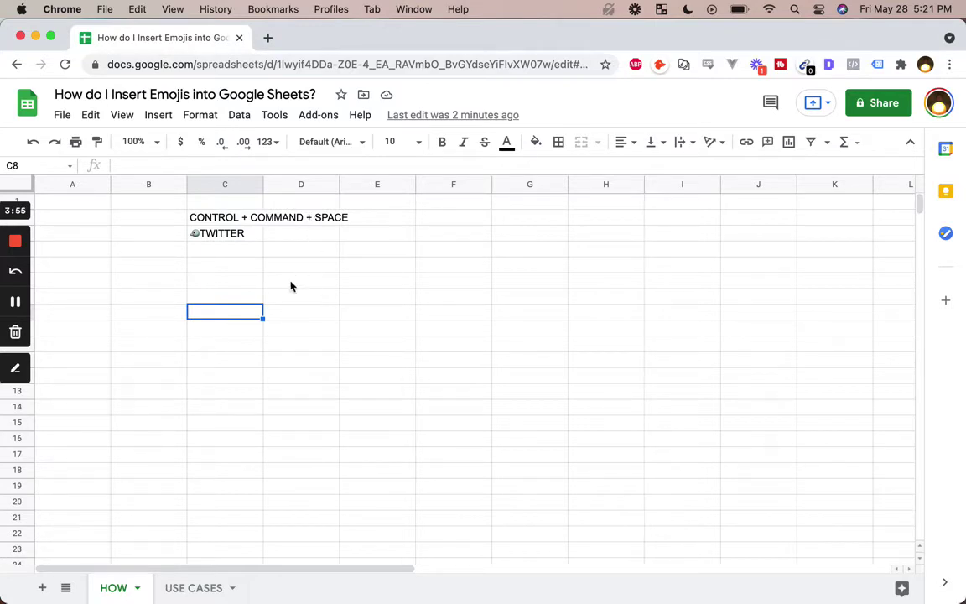
# Look through the spreadsheet's own Edit commands with cell D5 selected, then dismiss them.
pyautogui.click(307, 265)
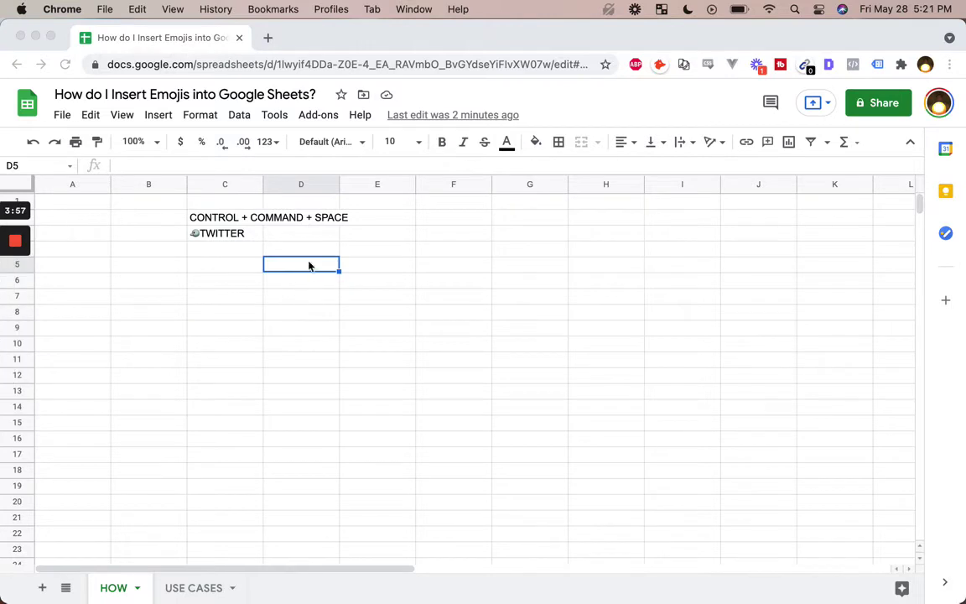
pyautogui.click(91, 116)
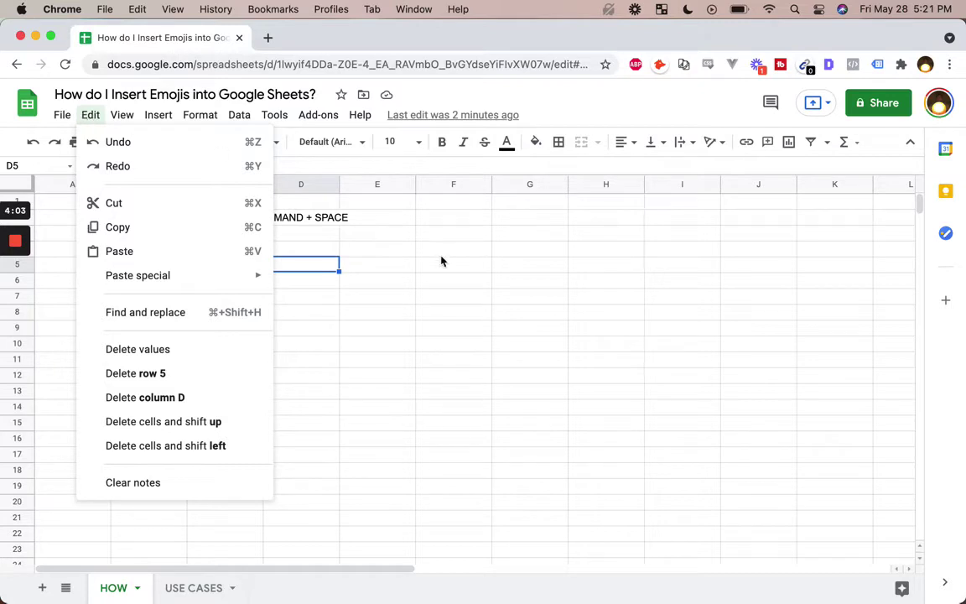
pyautogui.click(341, 295)
# Start editing cell D7, call up the system Emoji & Symbols command and leave the cell empty.
pyautogui.click(322, 294)
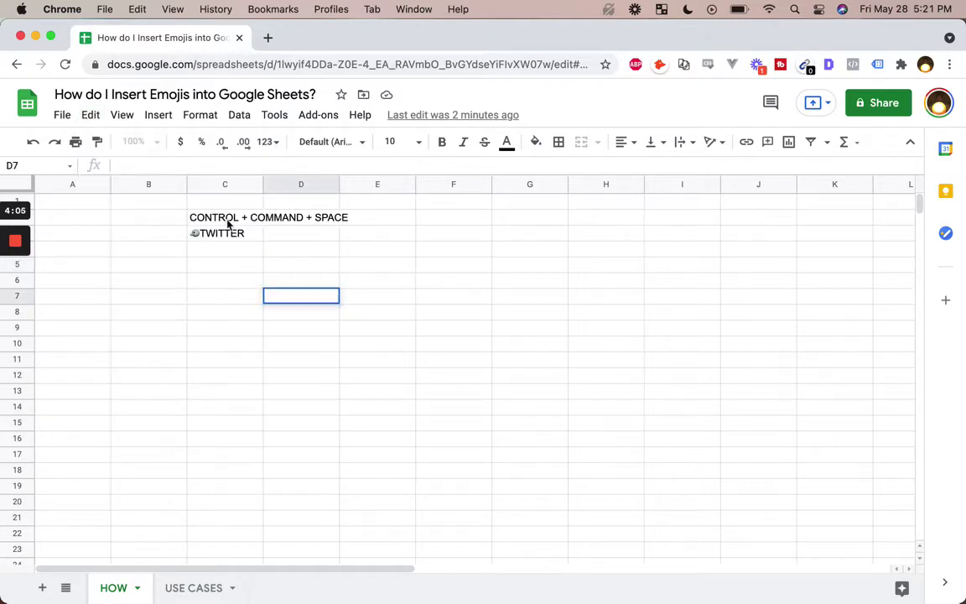
pyautogui.click(105, 10)
pyautogui.moveTo(137, 9)
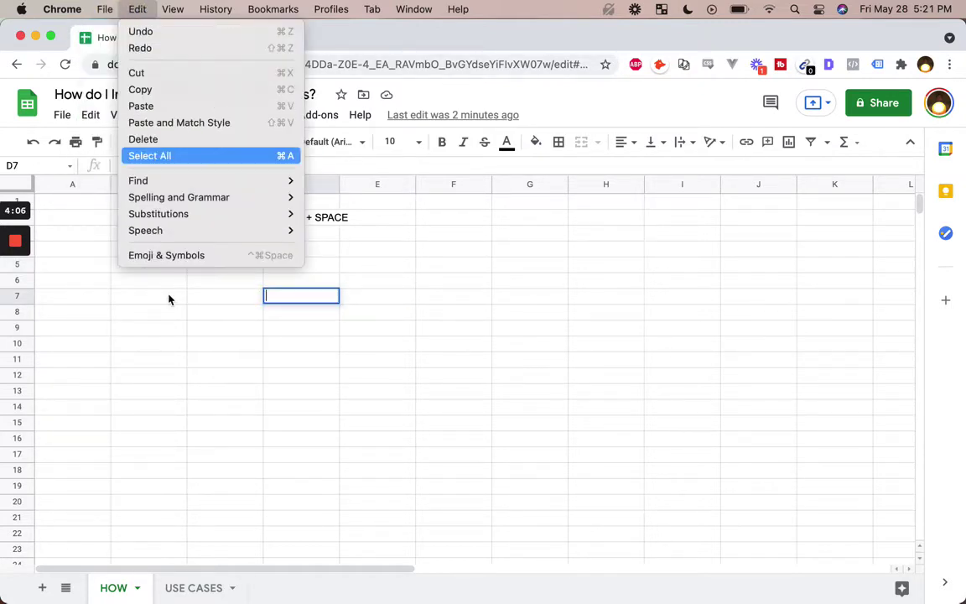
pyautogui.click(204, 257)
pyautogui.click(332, 264)
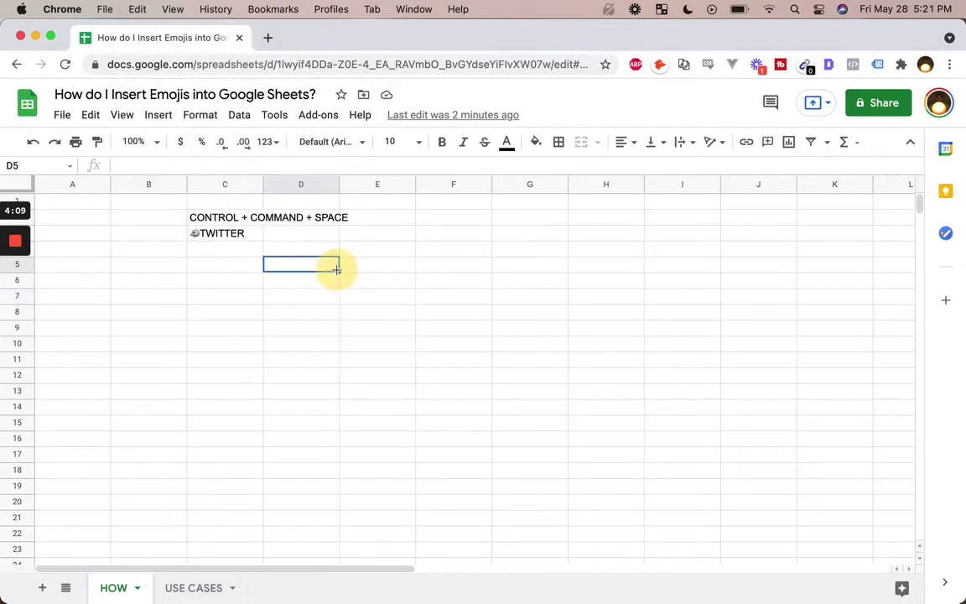
# Try to open the Emoji & Symbols picker with cell D5 only selected, not in edit mode.
pyautogui.click(134, 8)
pyautogui.click(172, 254)
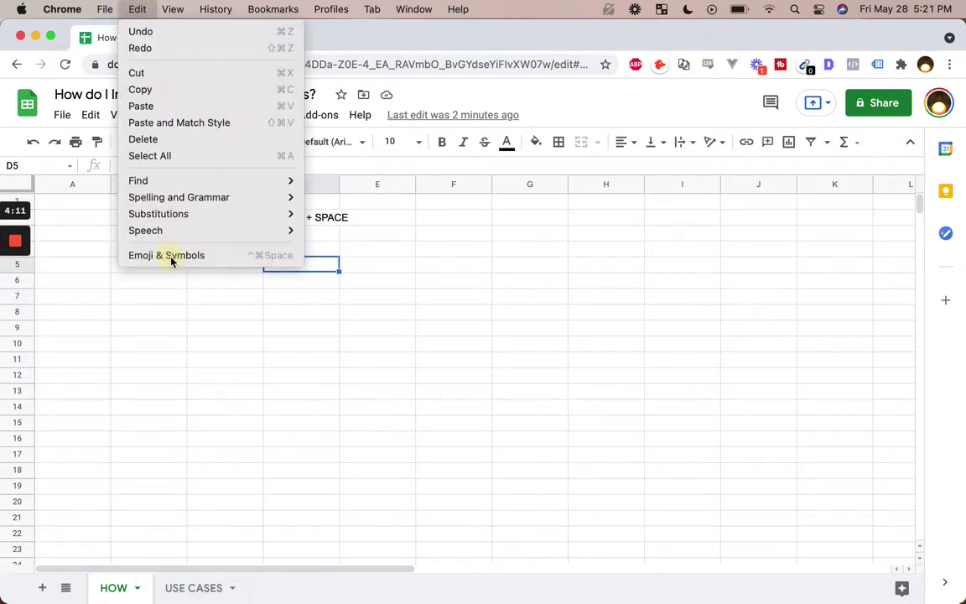
pyautogui.click(301, 333)
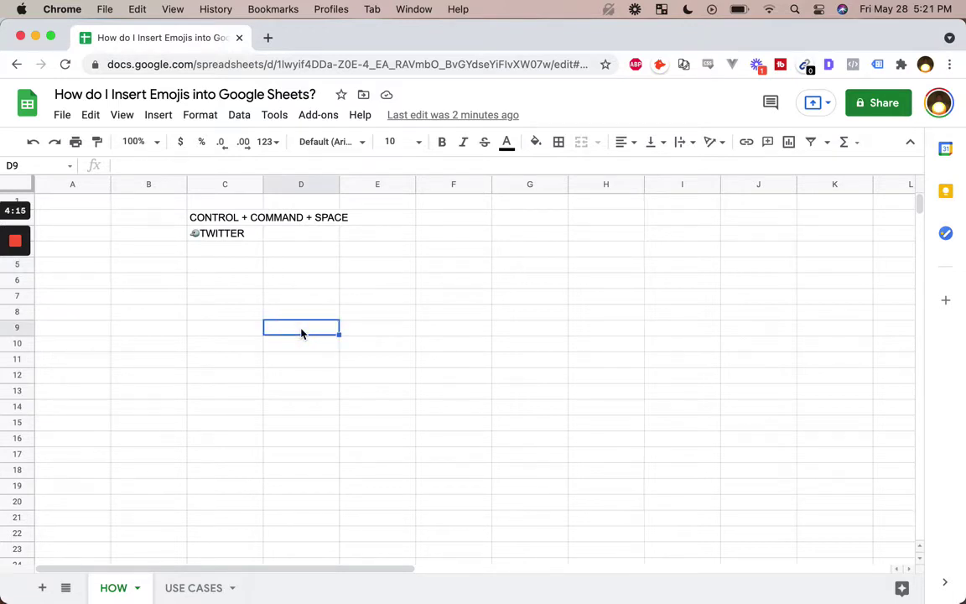
pyautogui.click(271, 293)
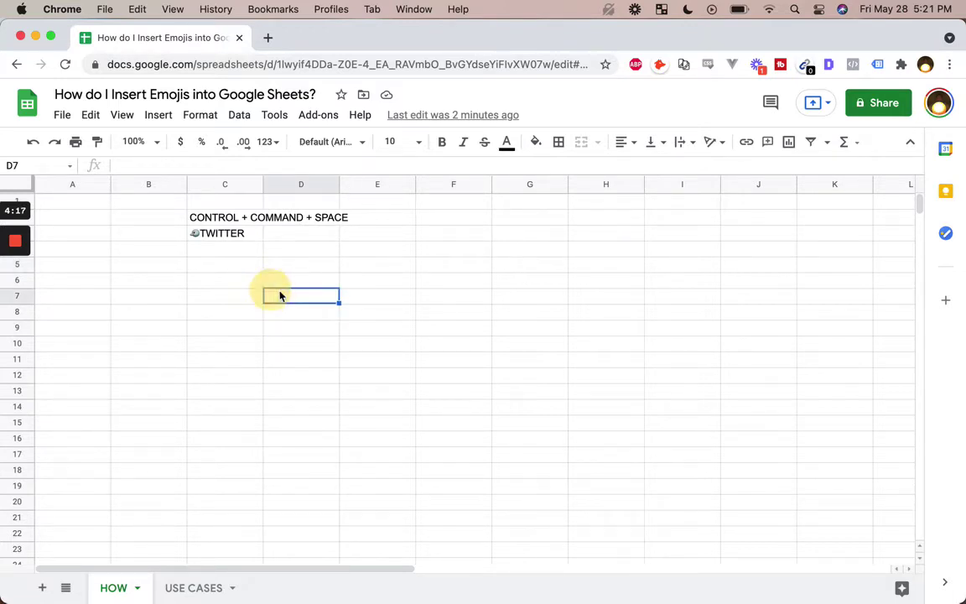
pyautogui.click(282, 295)
pyautogui.write('adialkda')
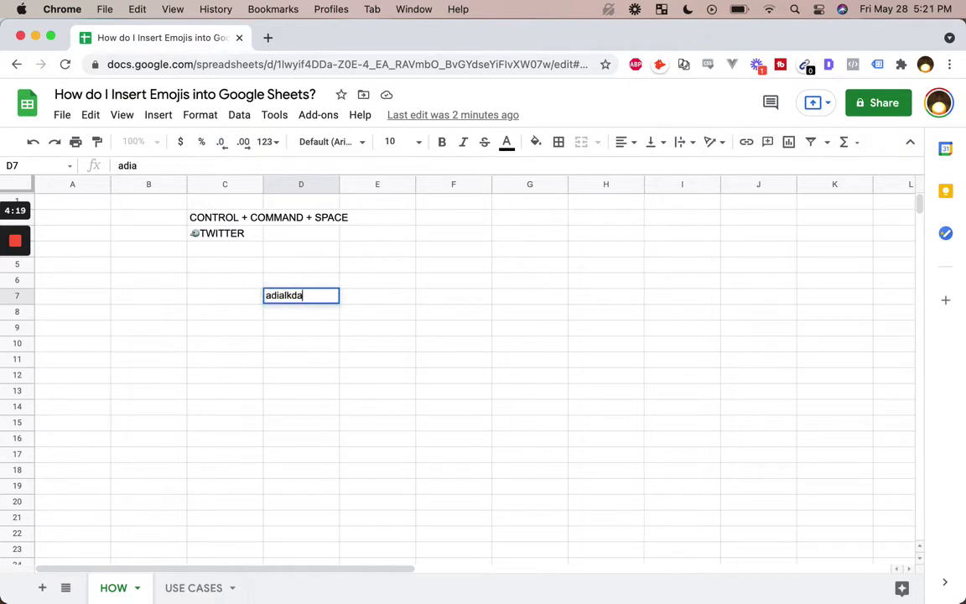
pyautogui.write('kla. aka')
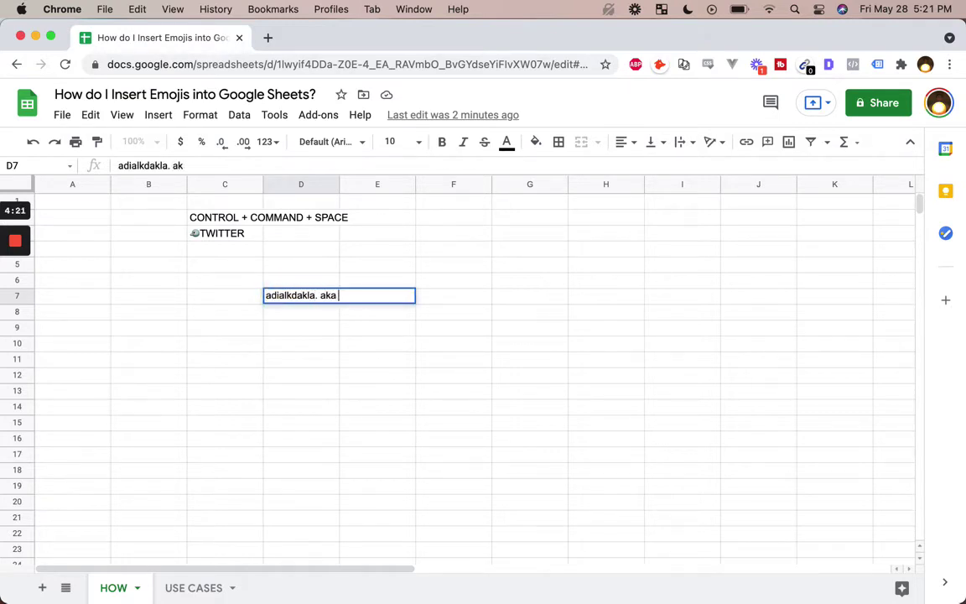
pyautogui.press('Escape')
# Enter "in the middle of a sentence 👋, hello" in cell D7, finding the waving hand by searching emojis for "hi".
pyautogui.write('in the middle of a sentenc,')
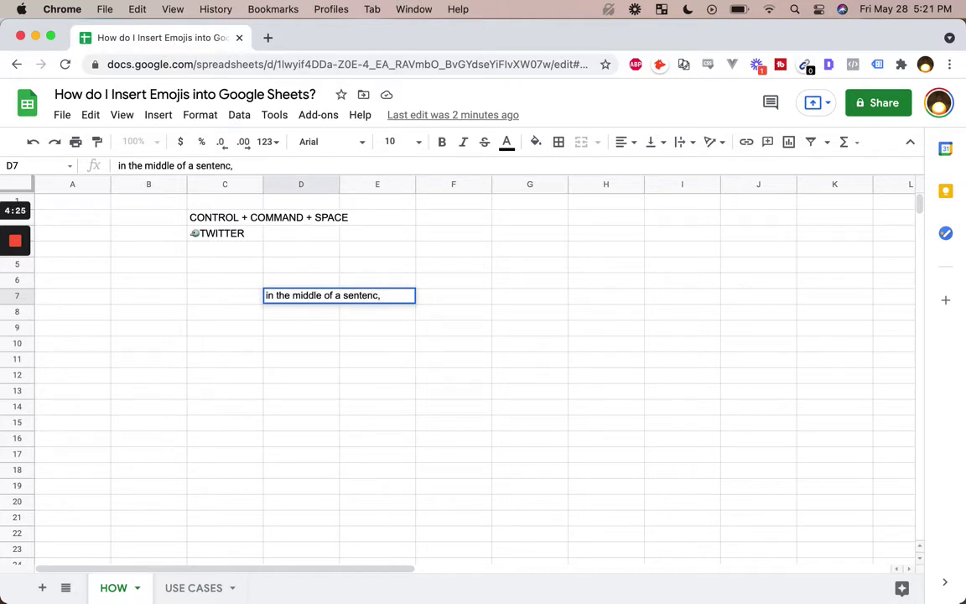
pyautogui.press('ctrl+super+space')
pyautogui.write('hi')
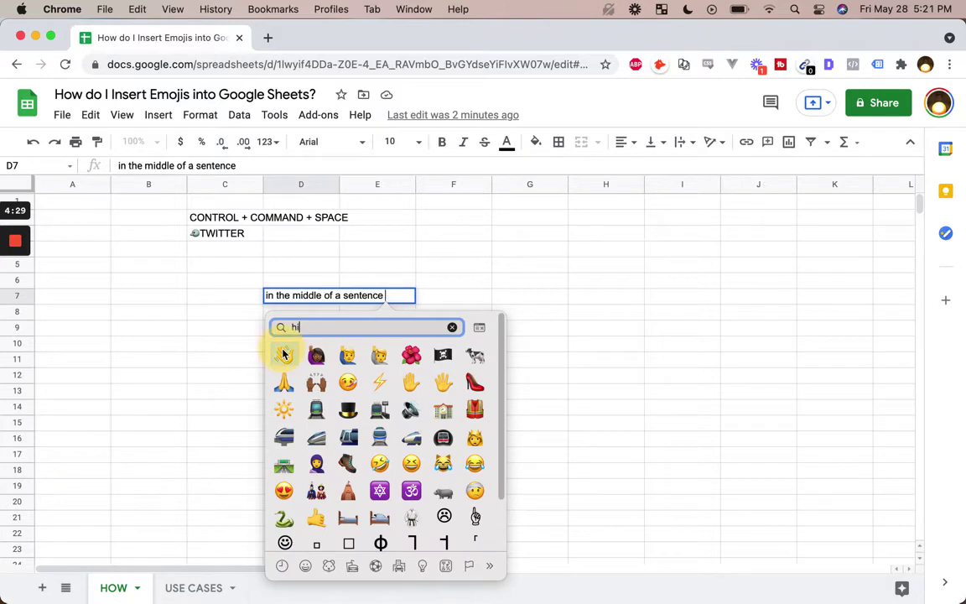
pyautogui.click(283, 351)
pyautogui.write(', hello')
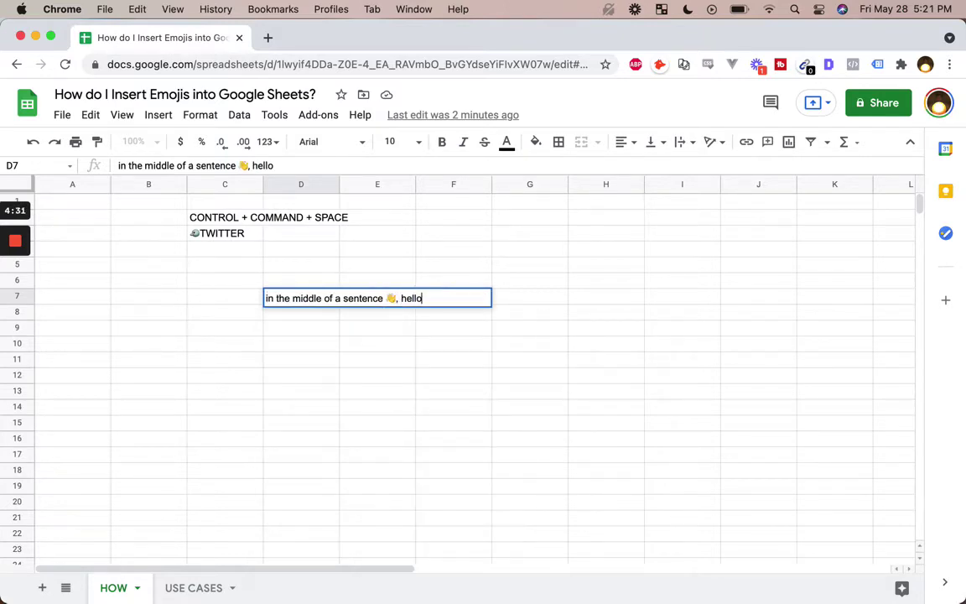
pyautogui.press('Return')
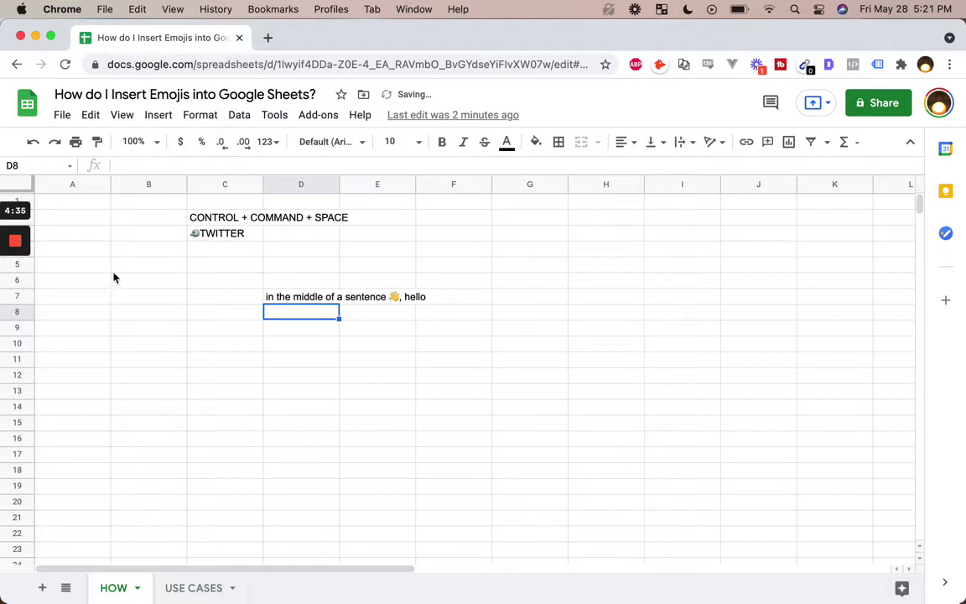
# Clear the sentence from cell D7 and go to cell C3, Better Bullets, on the USE CASES sheet.
pyautogui.click(300, 298)
pyautogui.press('Delete')
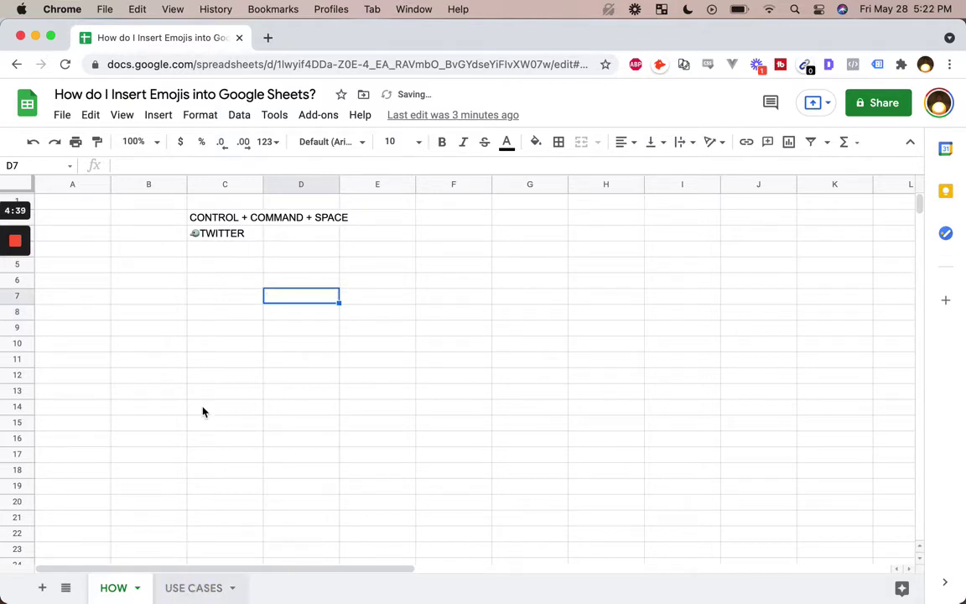
pyautogui.click(293, 285)
pyautogui.click(317, 267)
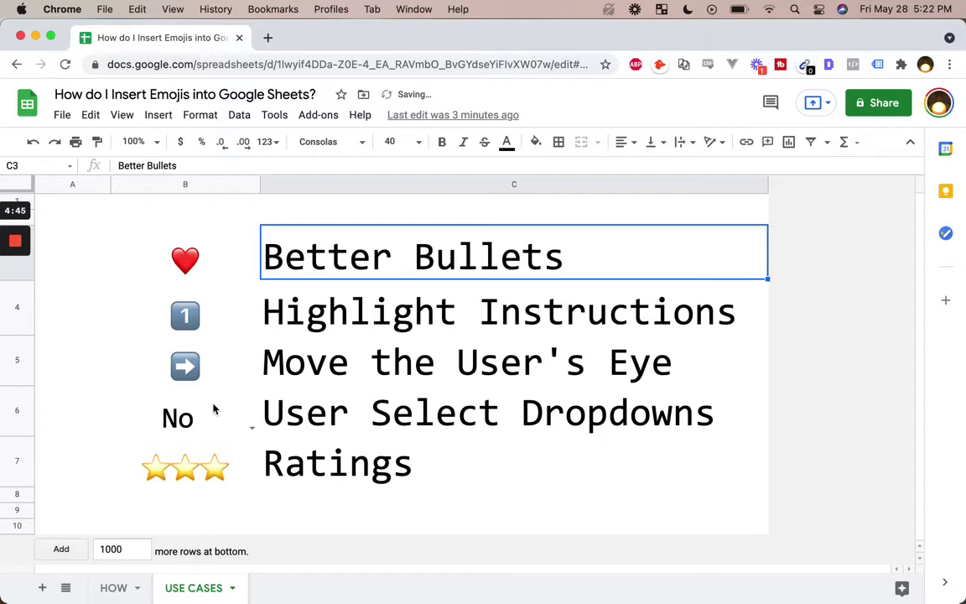
# Enter a plain bullet character • in cell B9 below the ratings on the USE CASES sheet.
pyautogui.click(315, 511)
pyautogui.click(190, 511)
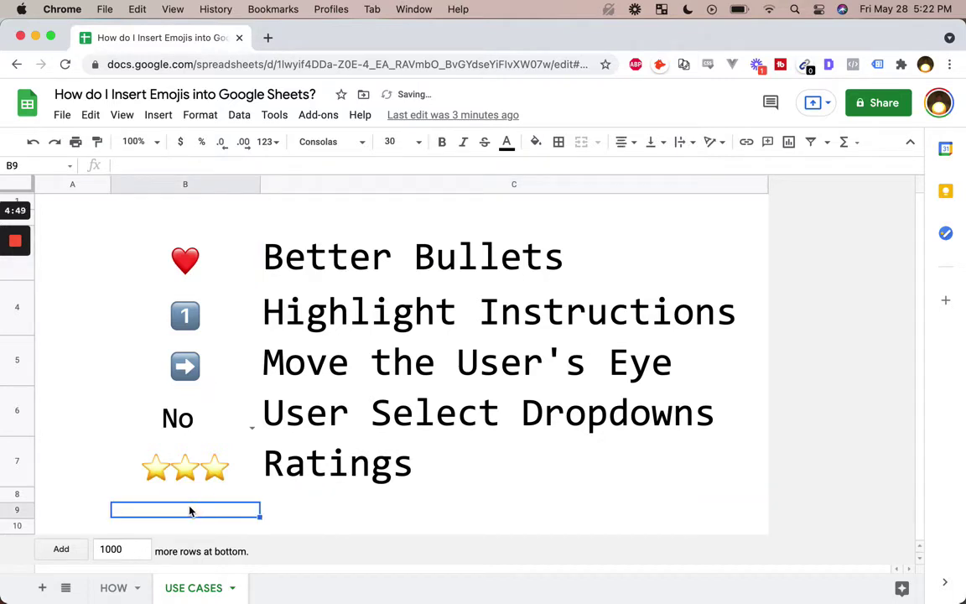
pyautogui.doubleClick(190, 511)
pyautogui.write('•')
pyautogui.click(291, 484)
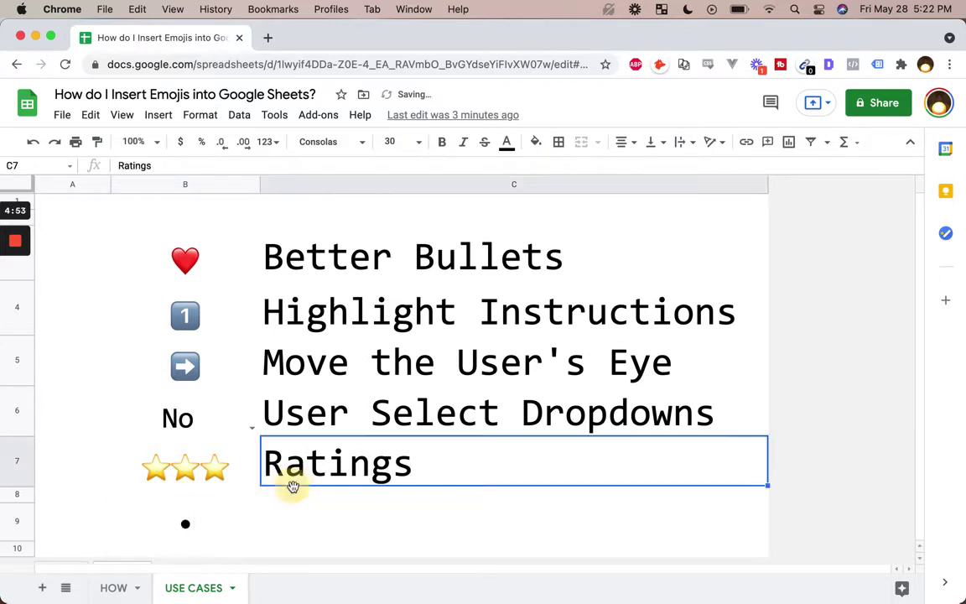
pyautogui.press('Down')
pyautogui.press('Down')
pyautogui.click(193, 523)
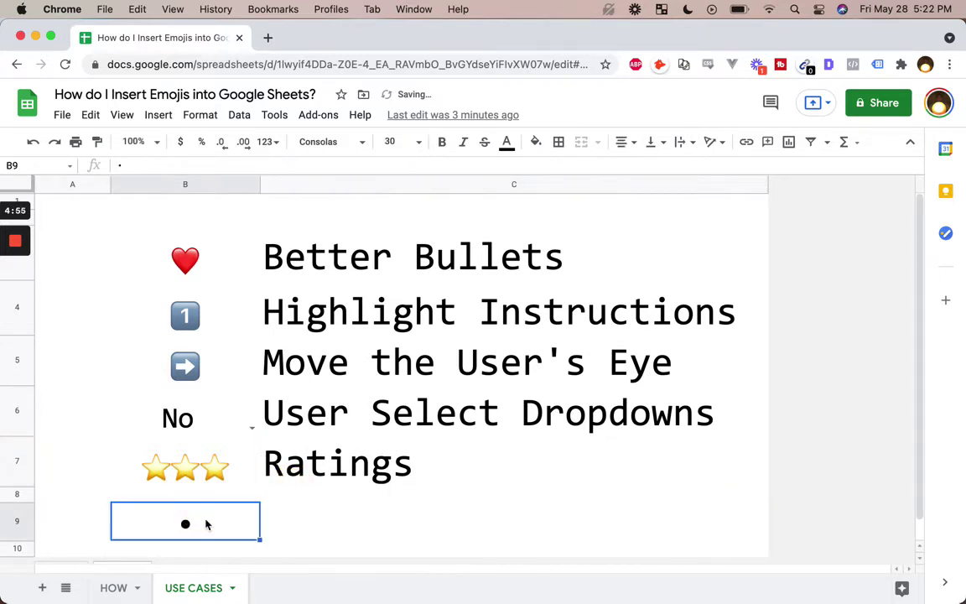
pyautogui.click(314, 518)
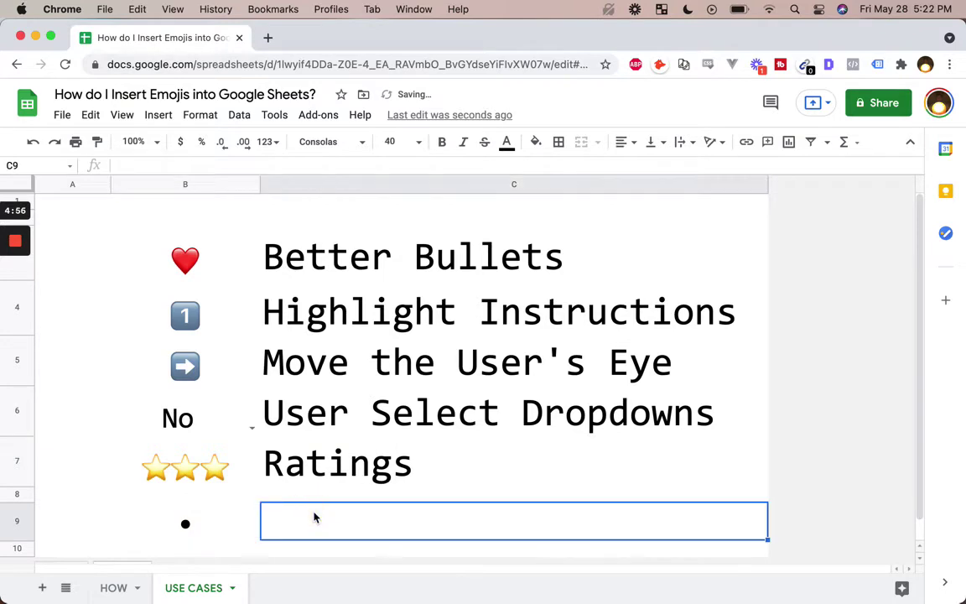
pyautogui.click(194, 526)
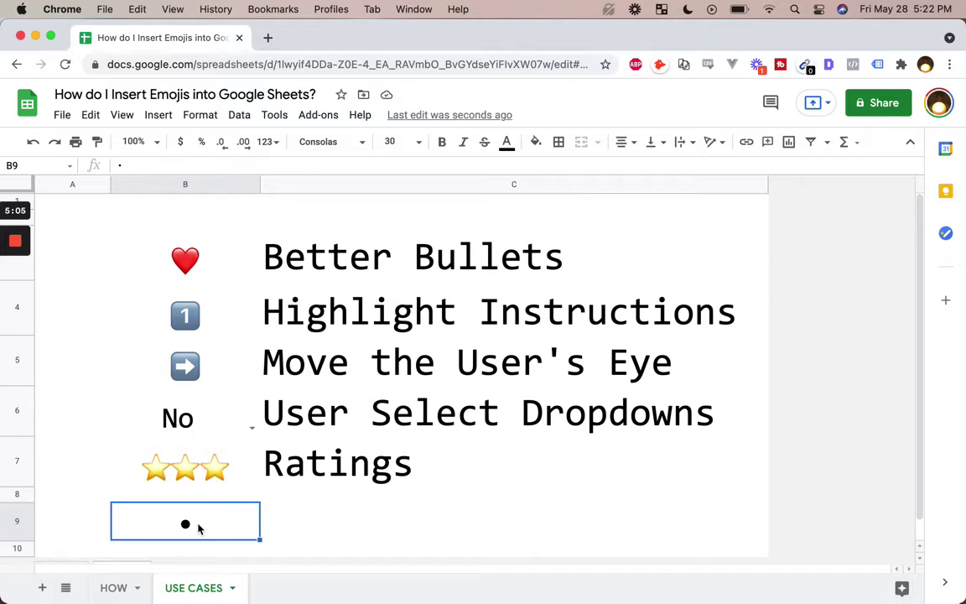
pyautogui.click(15, 304)
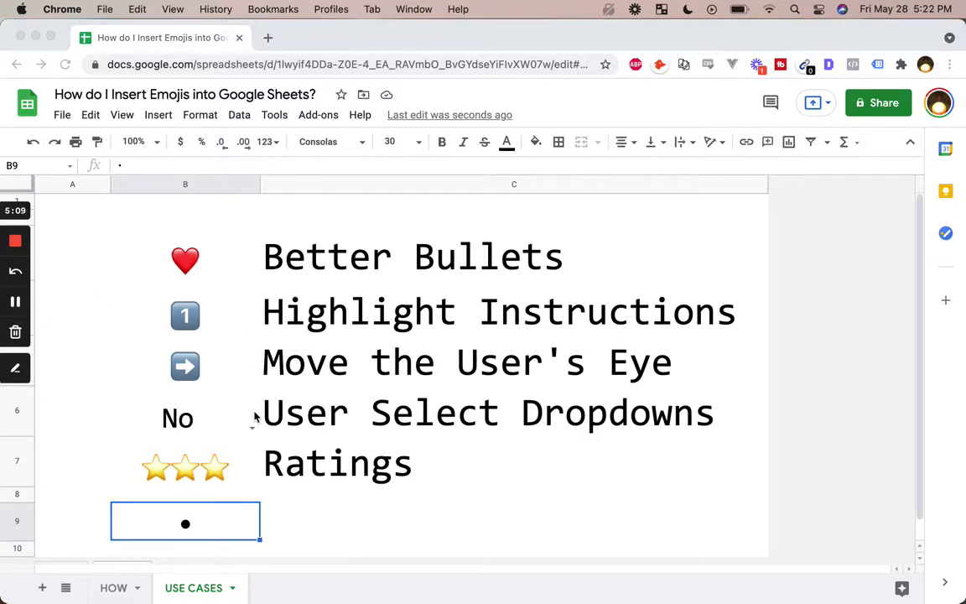
# Clear the plain bullet character from cell B9 below the ratings.
pyautogui.scroll(-1, 235, 420)
pyautogui.click(228, 505)
pyautogui.press('Delete')
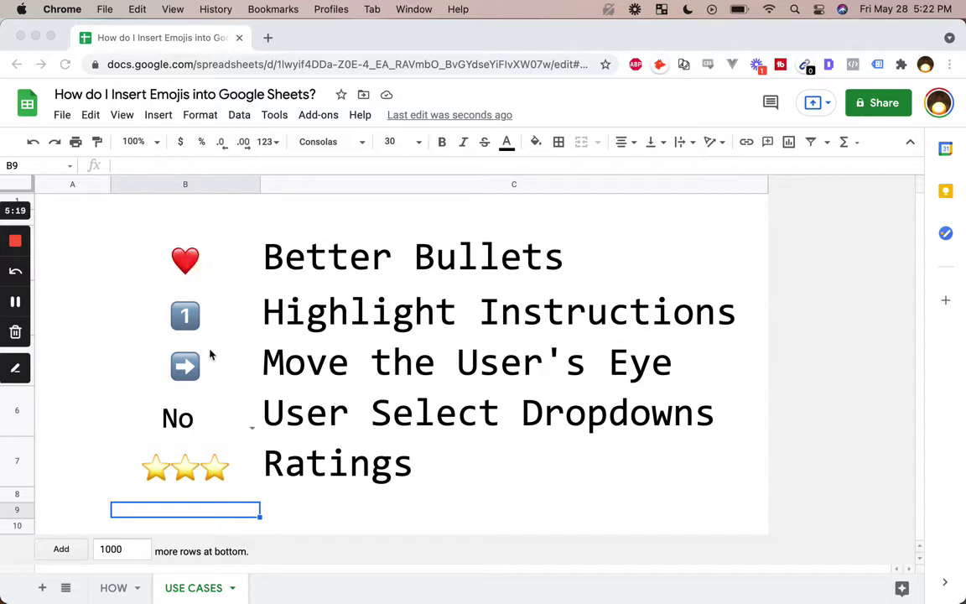
pyautogui.click(15, 302)
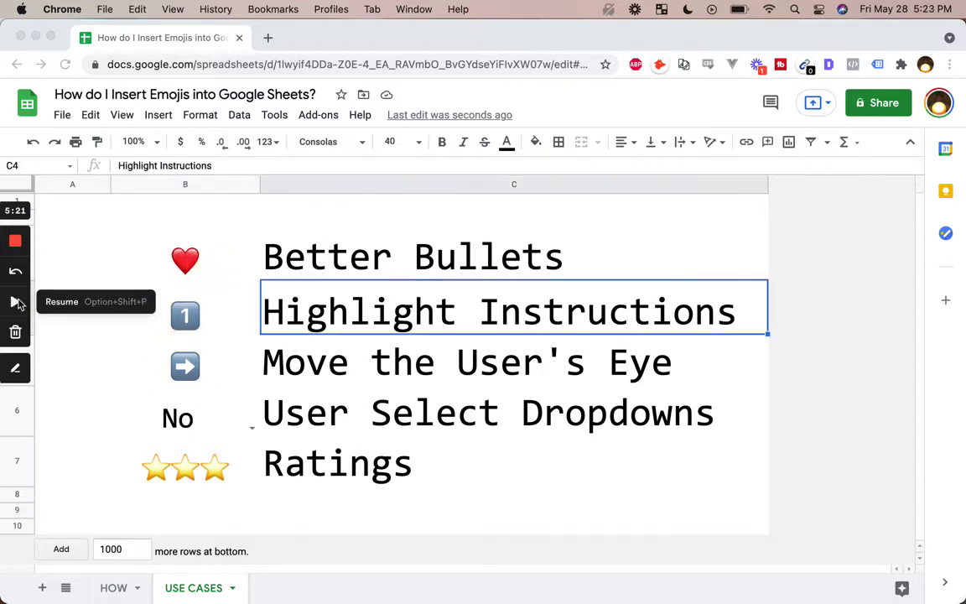
pyautogui.click(15, 302)
pyautogui.click(209, 325)
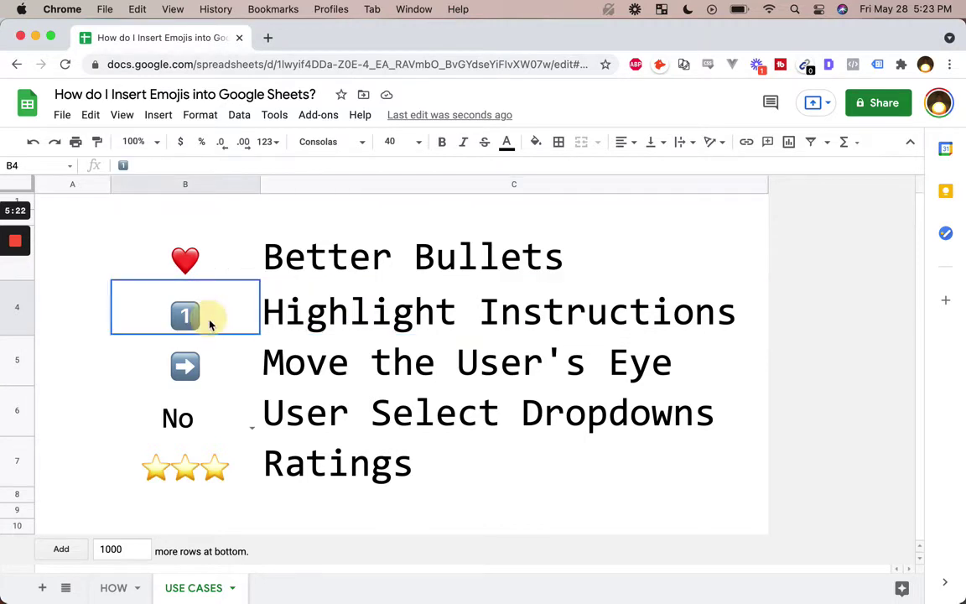
pyautogui.click(315, 312)
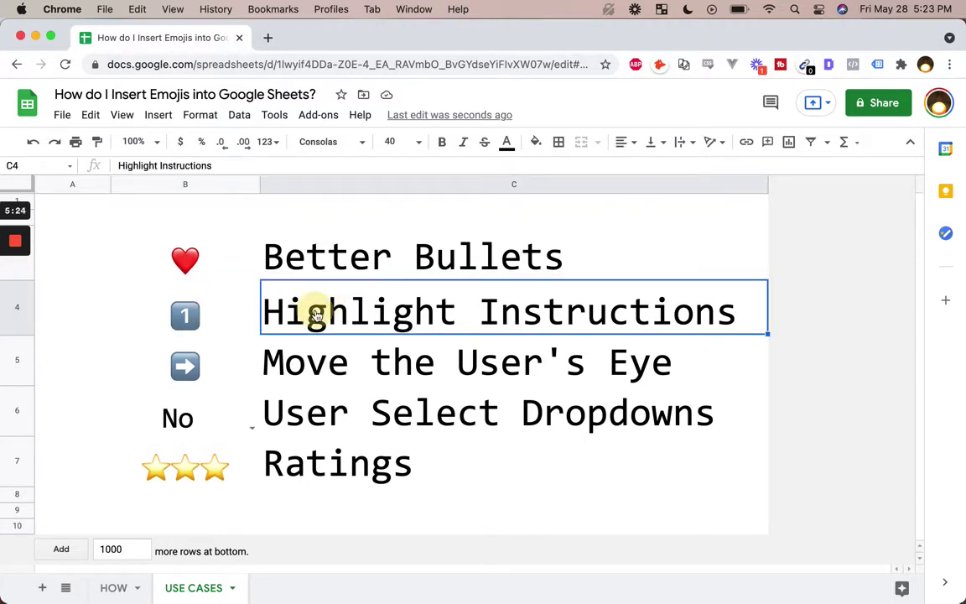
pyautogui.rightClick(315, 312)
pyautogui.moveTo(390, 333)
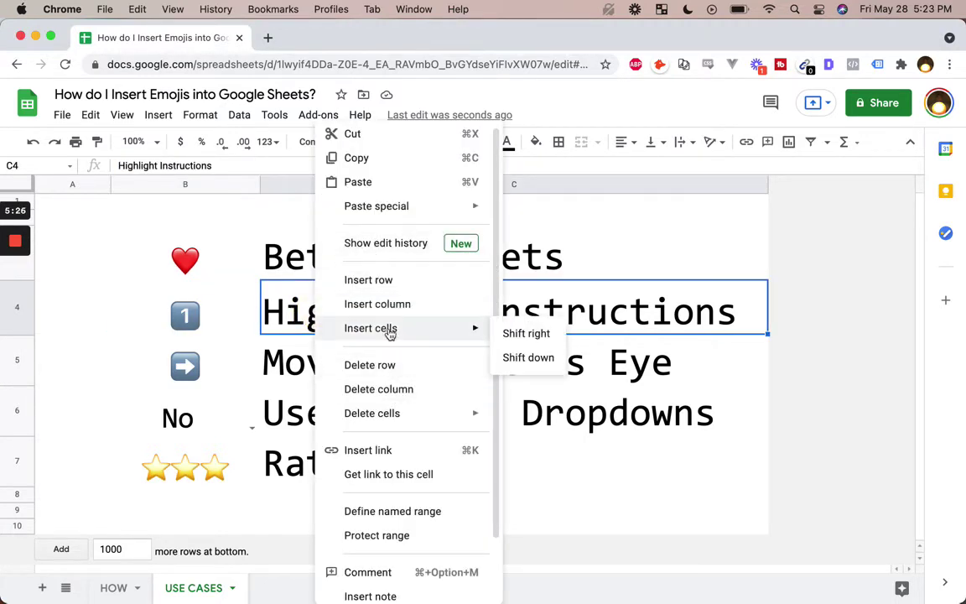
pyautogui.click(392, 366)
pyautogui.press('super+z')
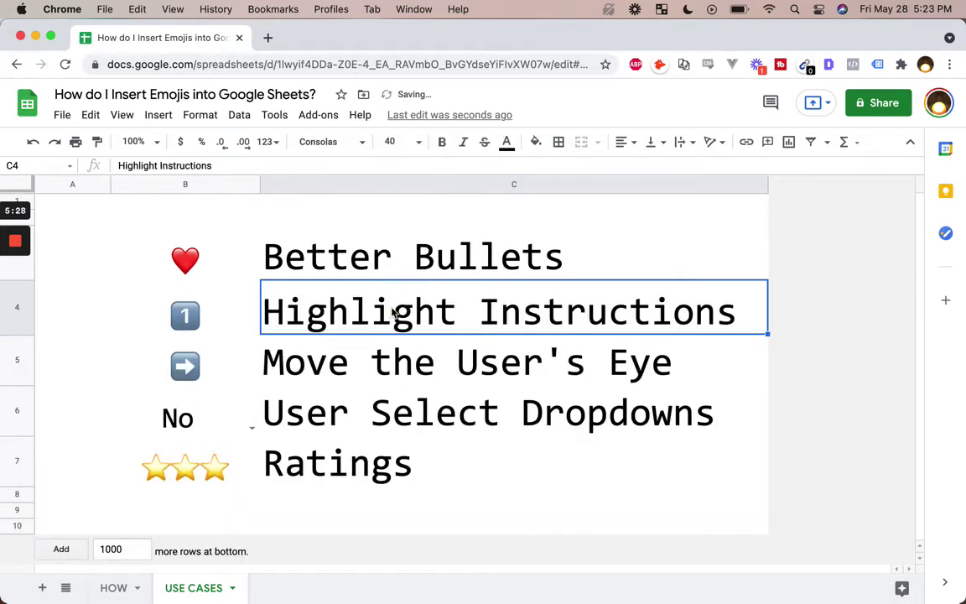
# Insert a row above the Highlight Instructions row and copy its 1️⃣ emoji and text into the new row.
pyautogui.rightClick(390, 308)
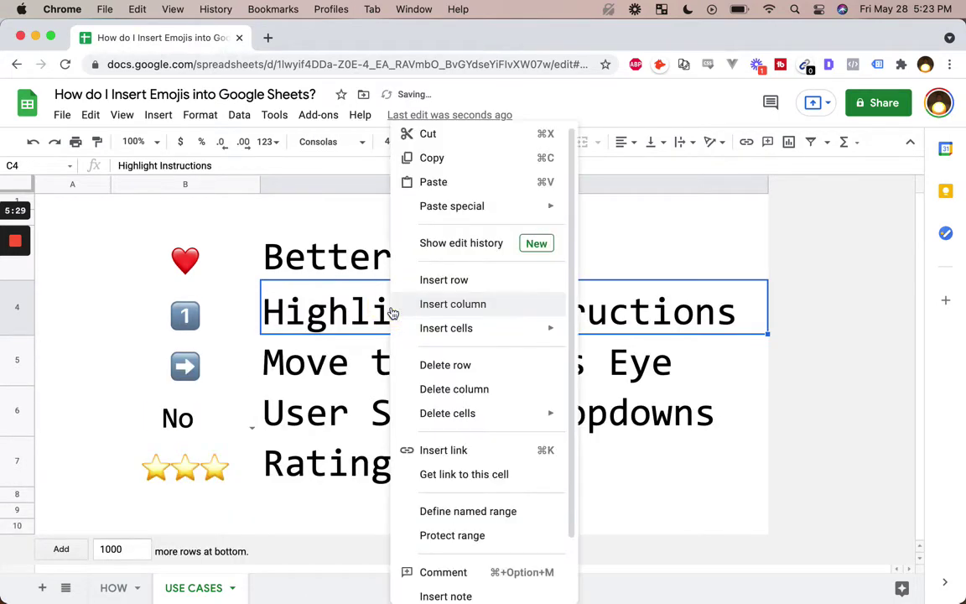
pyautogui.click(460, 281)
pyautogui.click(196, 369)
pyautogui.hotkey('shift', 'Right')
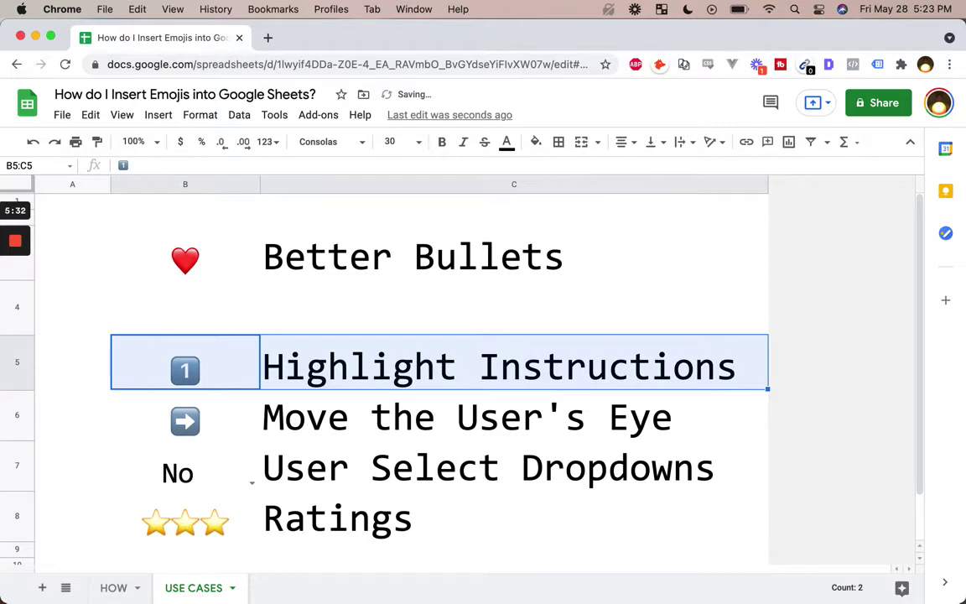
pyautogui.press('super+c')
pyautogui.press('Up')
pyautogui.press('super+v')
# Replace the duplicated text in cell C5 with "Show Instruction".
pyautogui.press('Down')
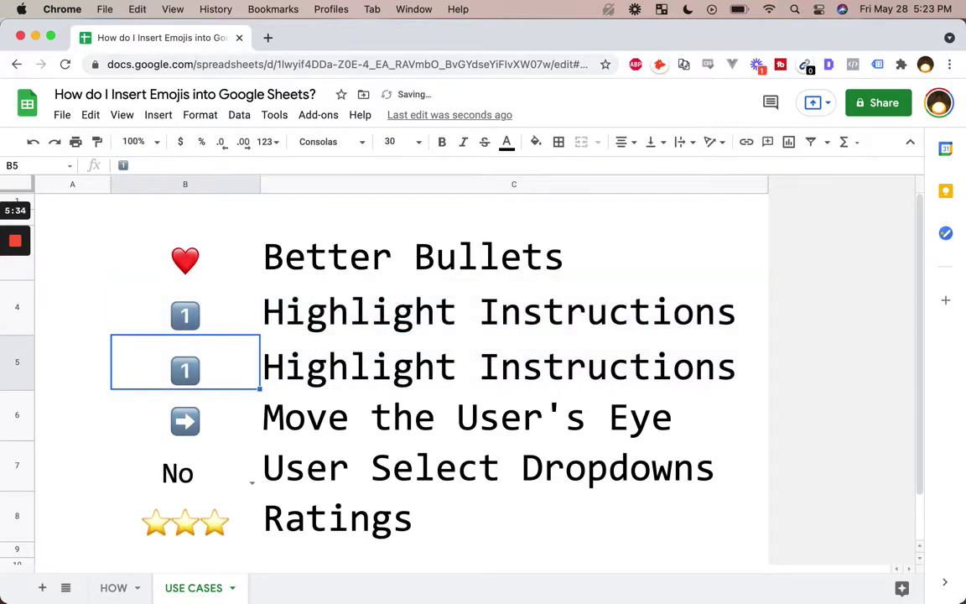
pyautogui.click(514, 361)
pyautogui.write('Show Ei')
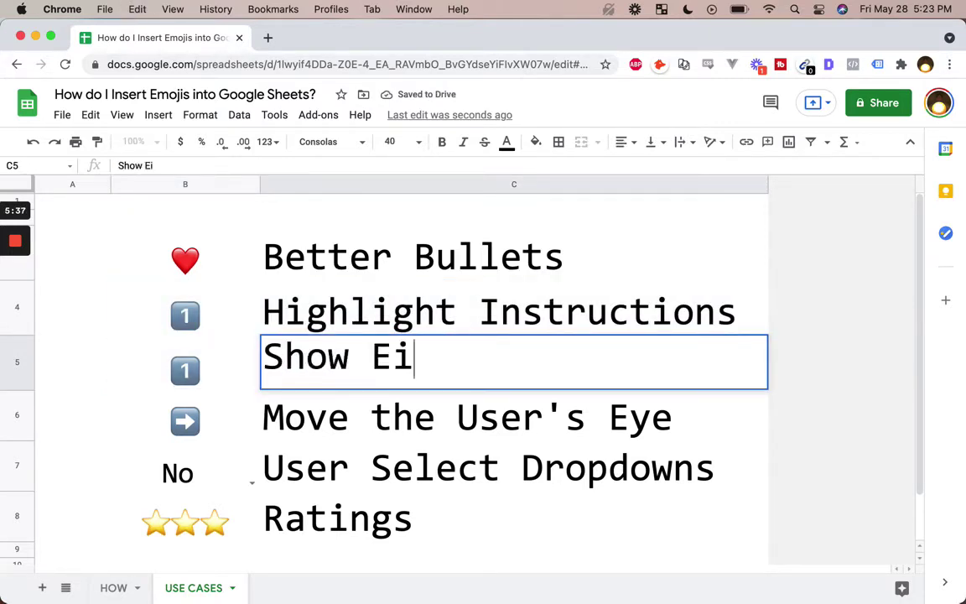
pyautogui.press('BackSpace')
pyautogui.press('BackSpace')
pyautogui.write('Instruction')
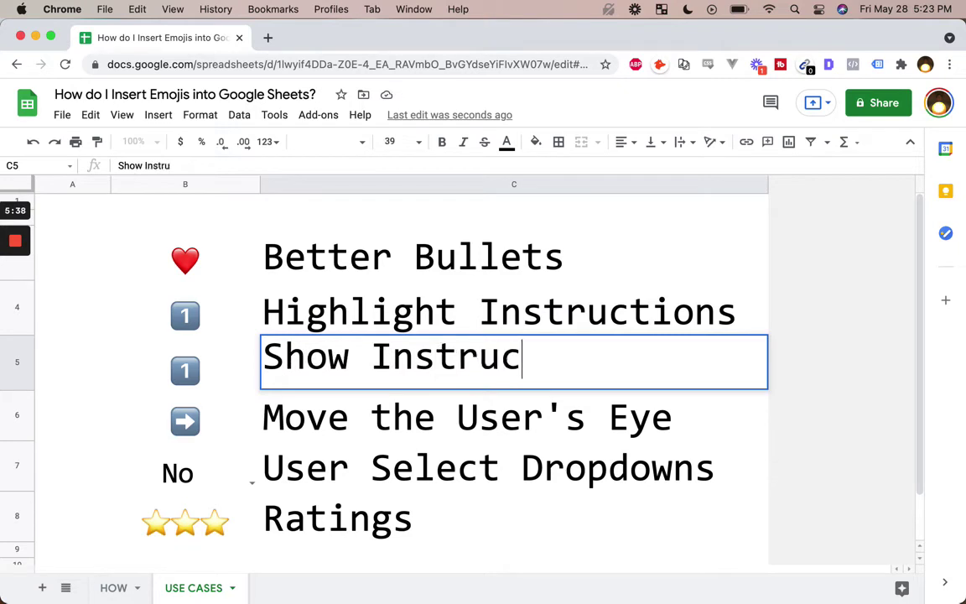
pyautogui.press('Return')
# Replace the emoji in cell B5 with 2️⃣, finding it by searching the emoji picker for "2".
pyautogui.click(514, 366)
pyautogui.click(185, 365)
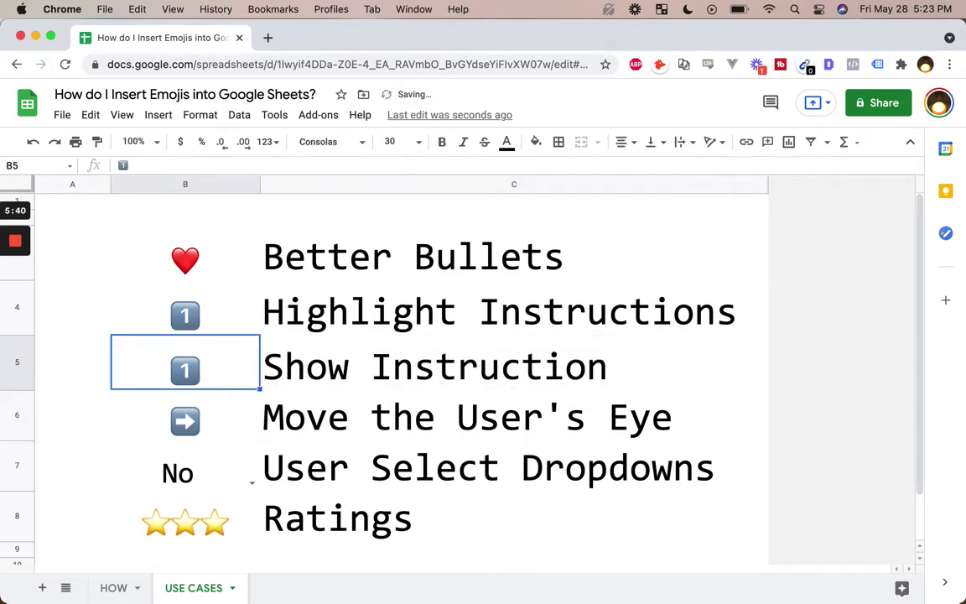
pyautogui.click(186, 307)
pyautogui.click(185, 366)
pyautogui.press('BackSpace')
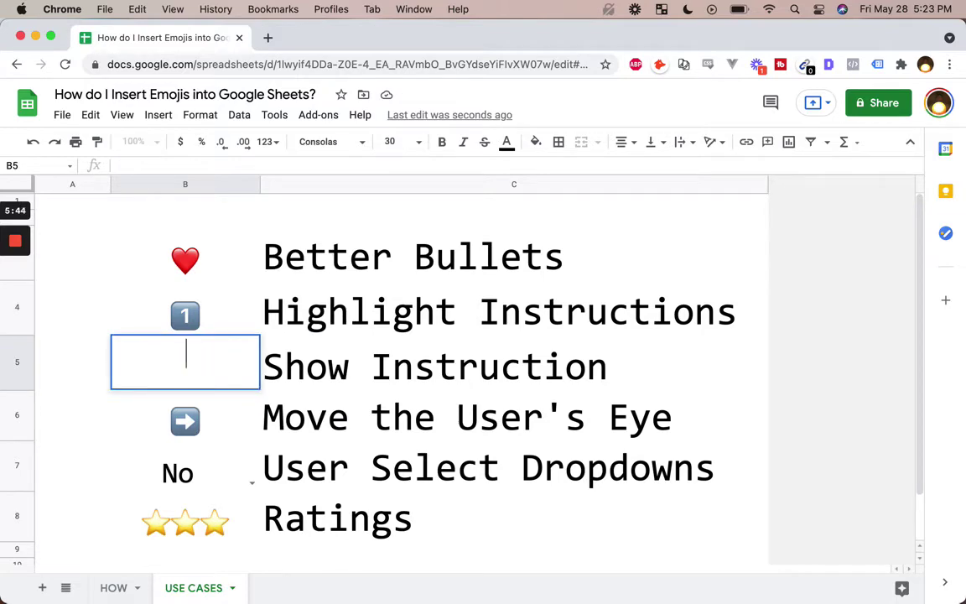
pyautogui.press('ctrl+super+space')
pyautogui.write('2')
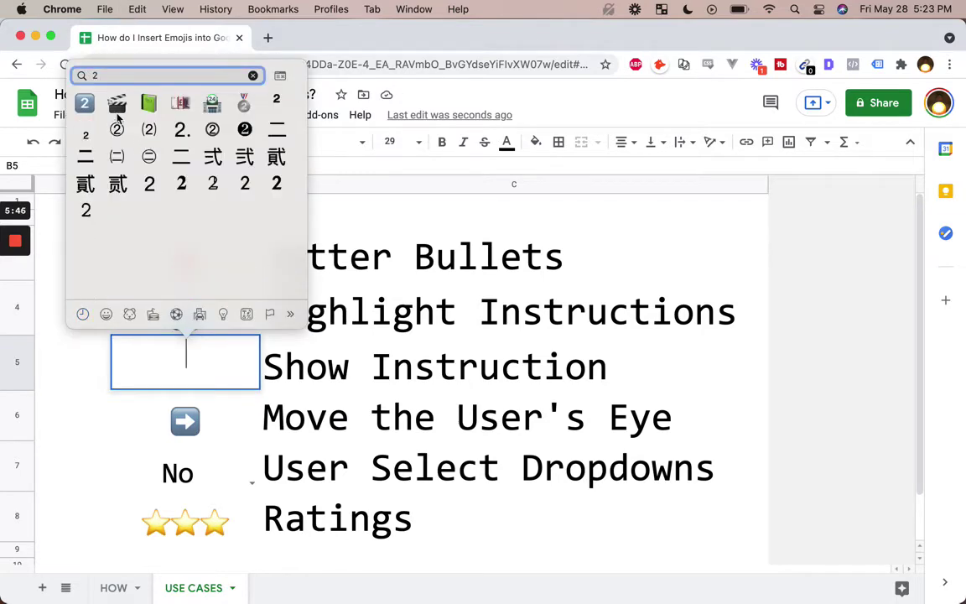
pyautogui.click(84, 103)
pyautogui.click(233, 314)
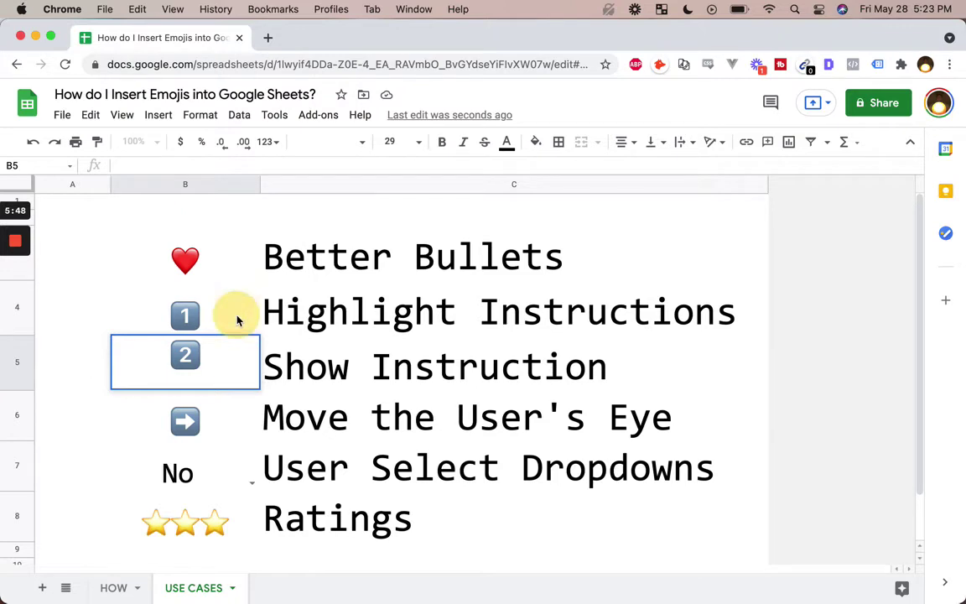
# Insert a row above the Show Instruction row and copy its 2️⃣ emoji and text into the new row.
pyautogui.click(314, 370)
pyautogui.rightClick(292, 352)
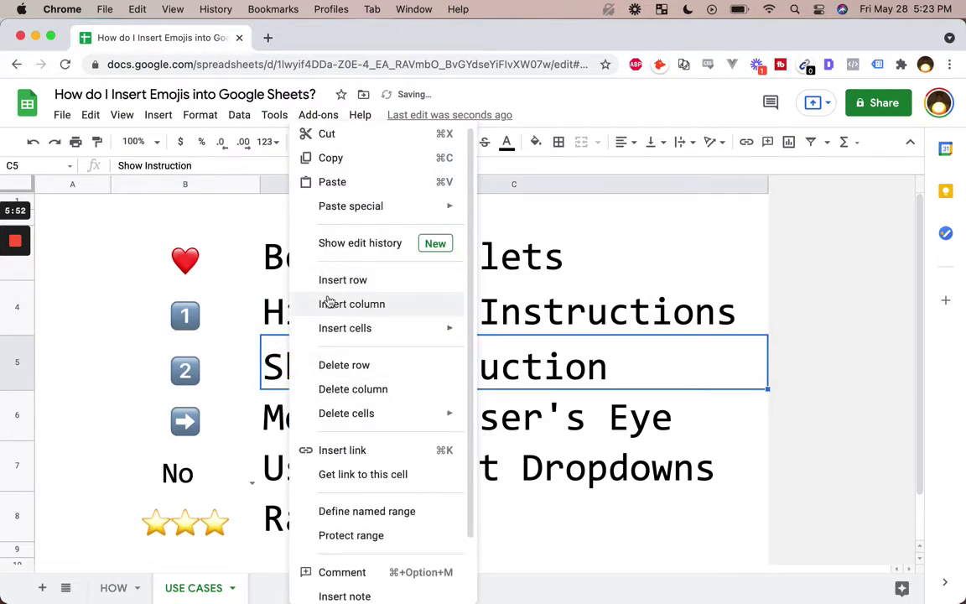
pyautogui.click(362, 280)
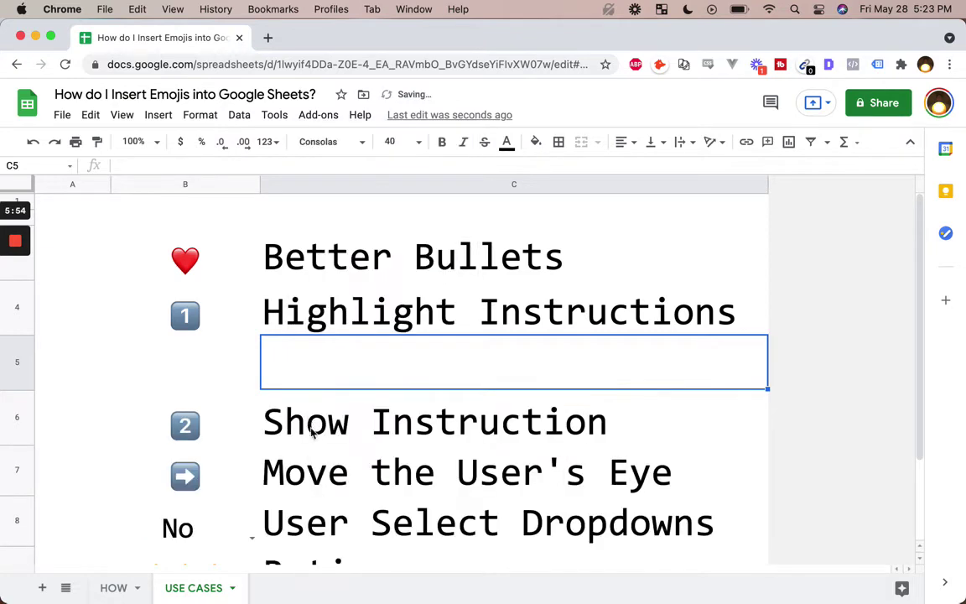
pyautogui.click(202, 376)
pyautogui.moveTo(211, 439); pyautogui.dragTo(313, 431)
pyautogui.press('super+c')
pyautogui.press('Up')
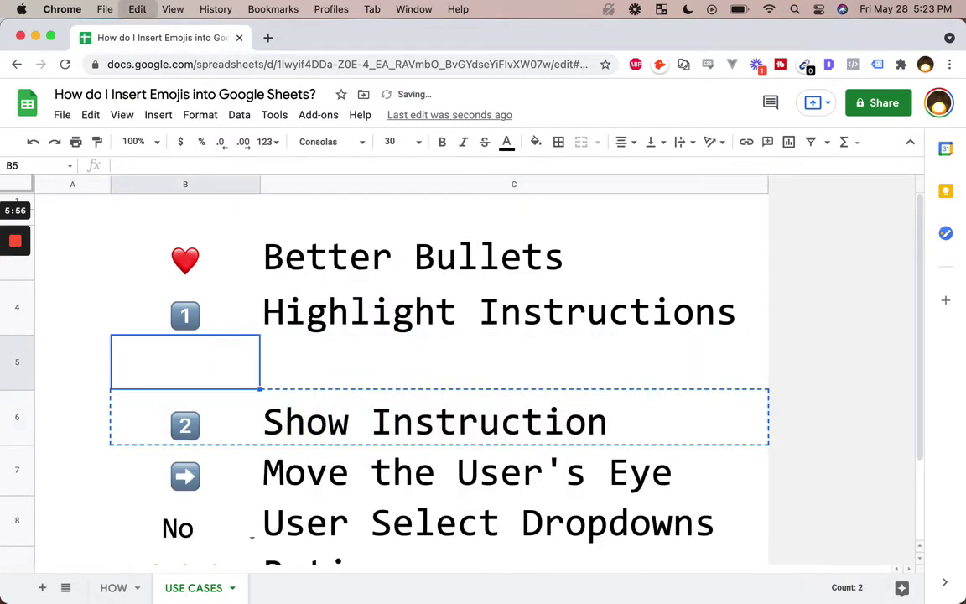
pyautogui.press('super+v')
# Replace the duplicated text in cell C6 with "Finish Instructions".
pyautogui.press('Down')
pyautogui.press('Right')
pyautogui.write('Finish')
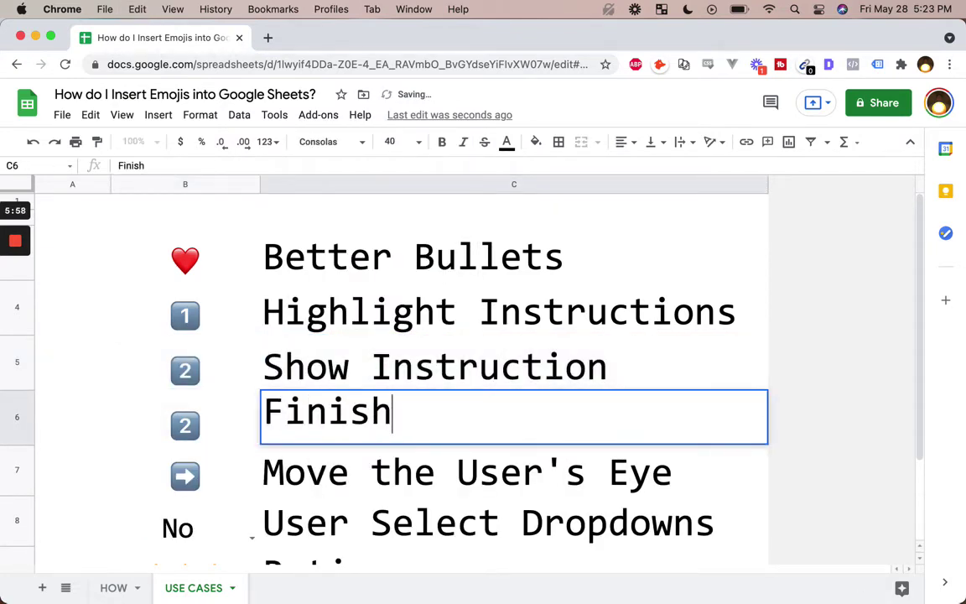
pyautogui.write(' Instur')
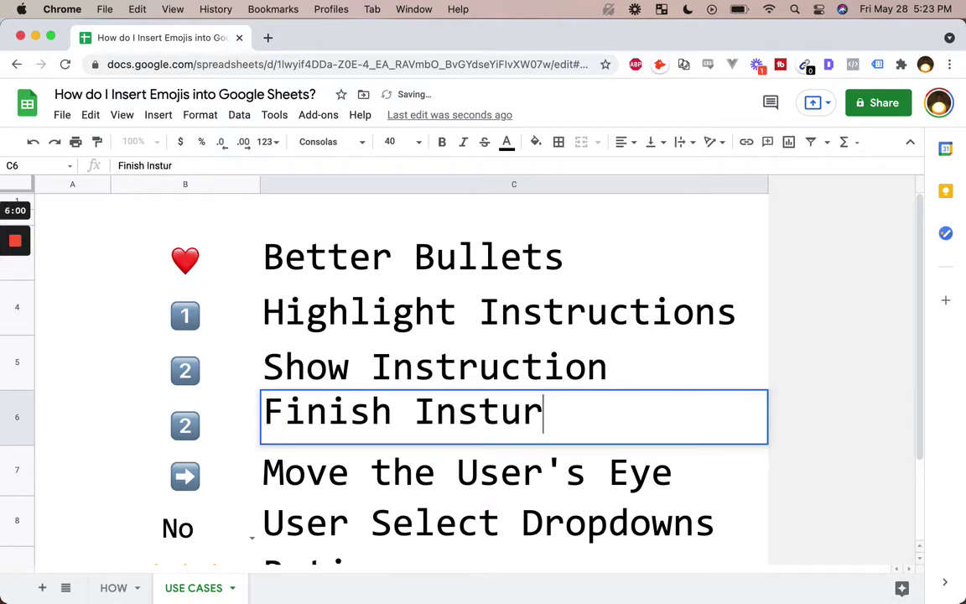
pyautogui.press('BackSpace')
pyautogui.press('BackSpace')
pyautogui.write('ructions')
pyautogui.press('Left')
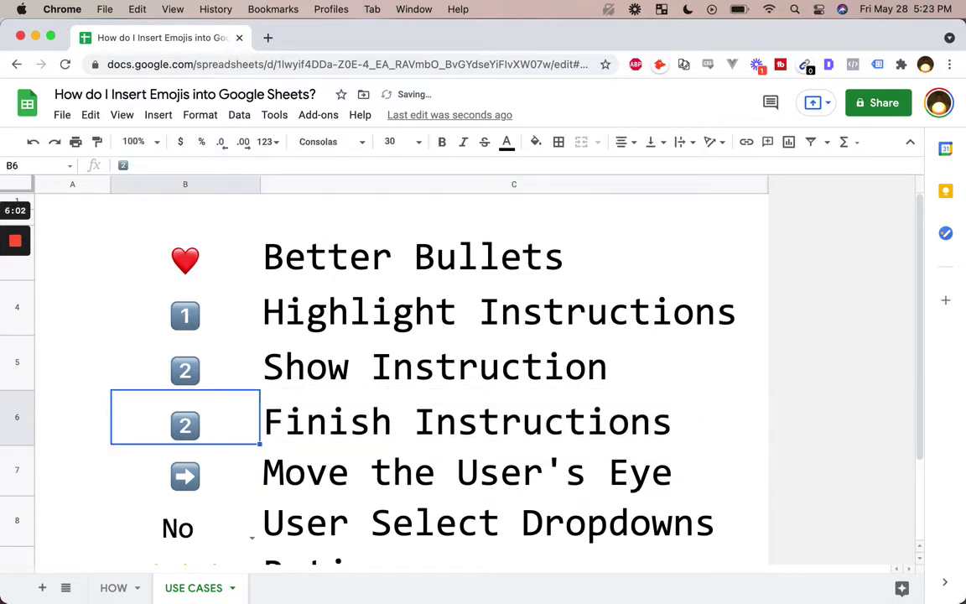
# Replace the emoji in cell B6 with 3️⃣, finding it by searching the emoji picker for "3".
pyautogui.click(190, 459)
pyautogui.click(204, 420)
pyautogui.doubleClick(201, 416)
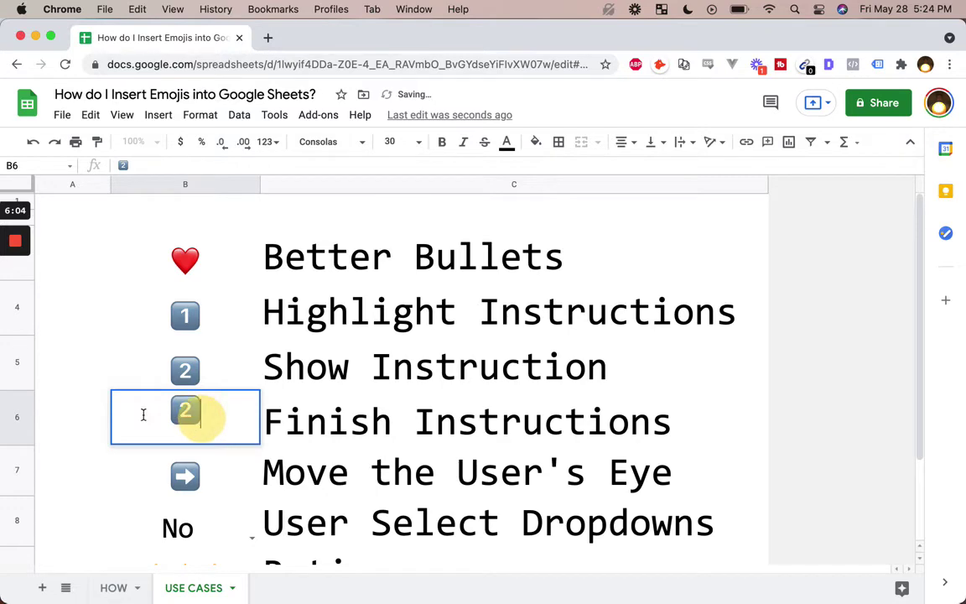
pyautogui.press('BackSpace')
pyautogui.press('ctrl+super+space')
pyautogui.write('3')
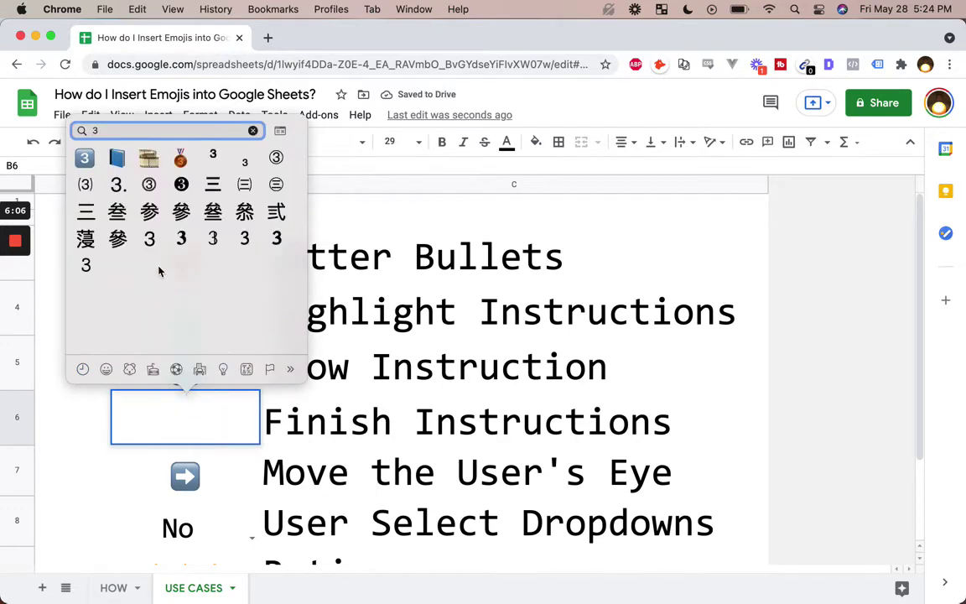
pyautogui.click(84, 158)
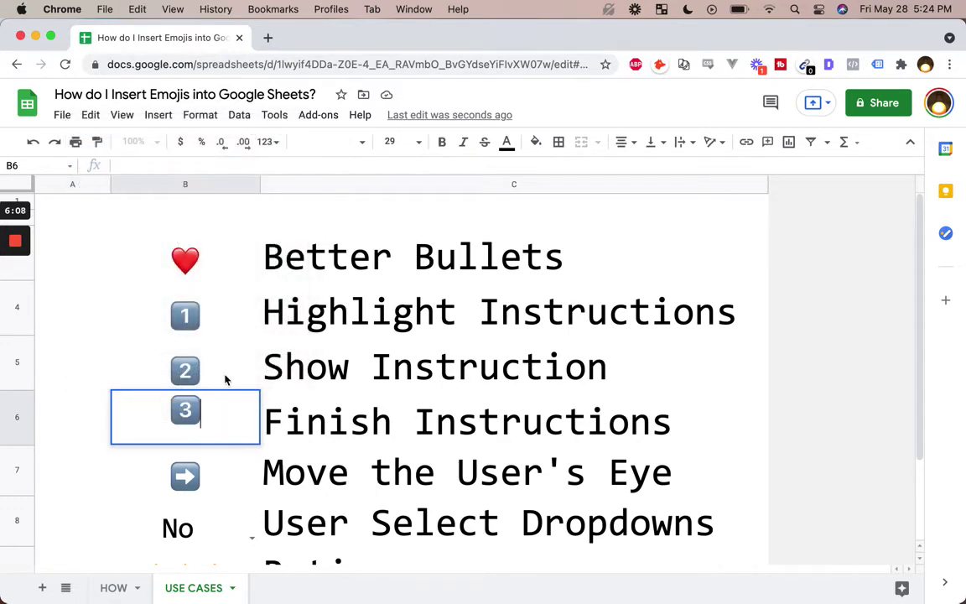
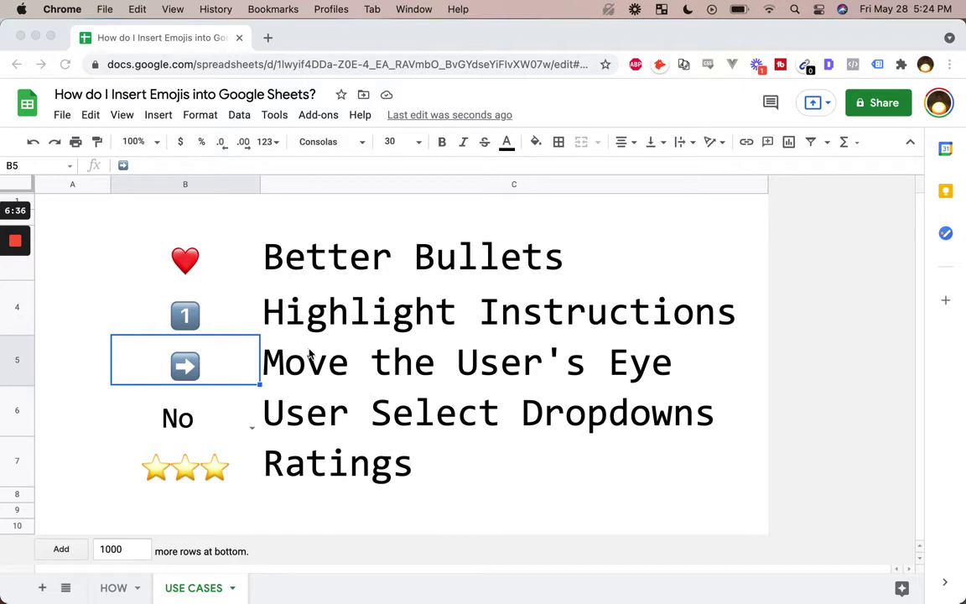
# Insert one blank row above Move the User's Eye and another above User Select Dropdowns.
pyautogui.rightClick(401, 369)
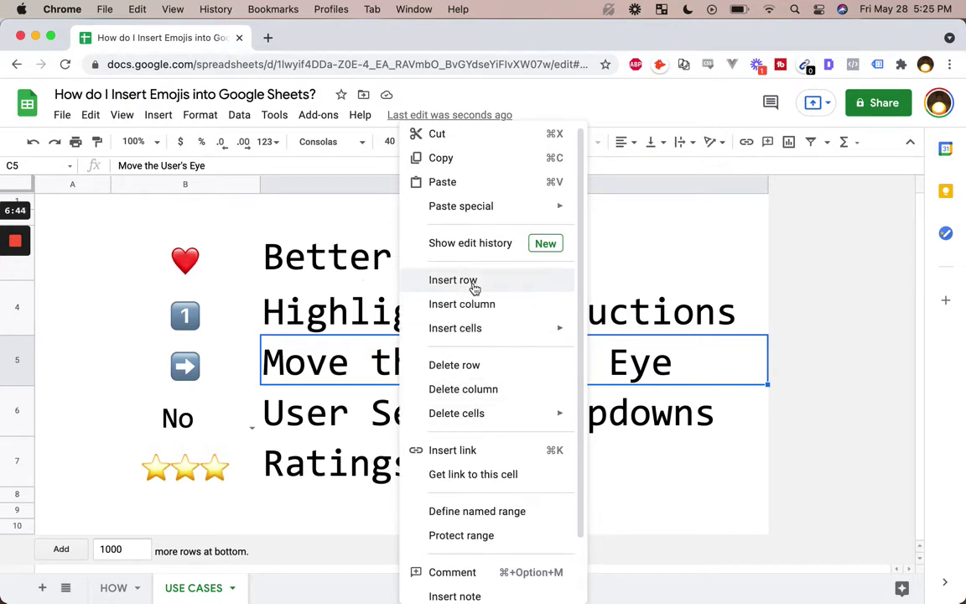
pyautogui.click(443, 281)
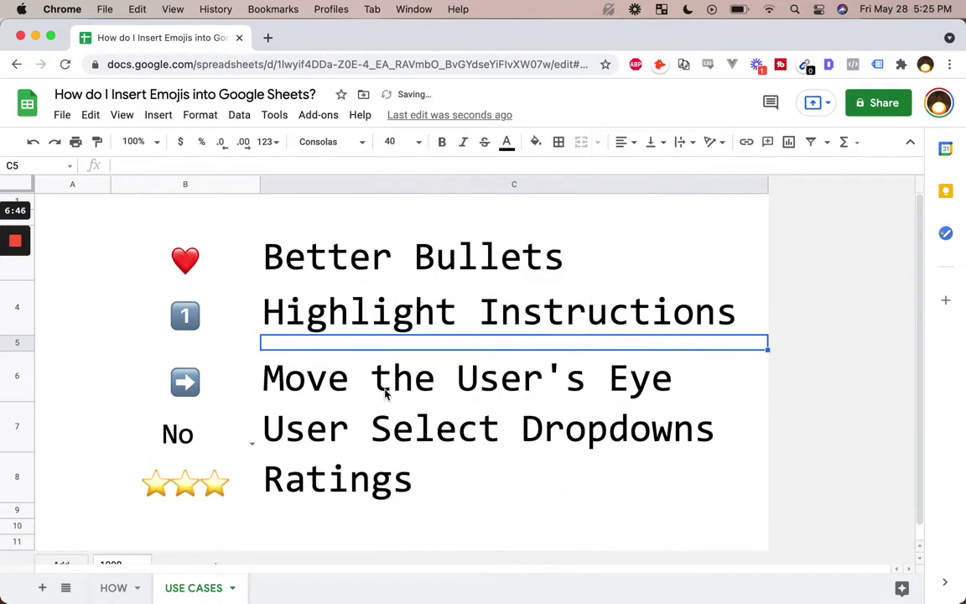
pyautogui.click(379, 379)
pyautogui.click(379, 425)
pyautogui.rightClick(384, 419)
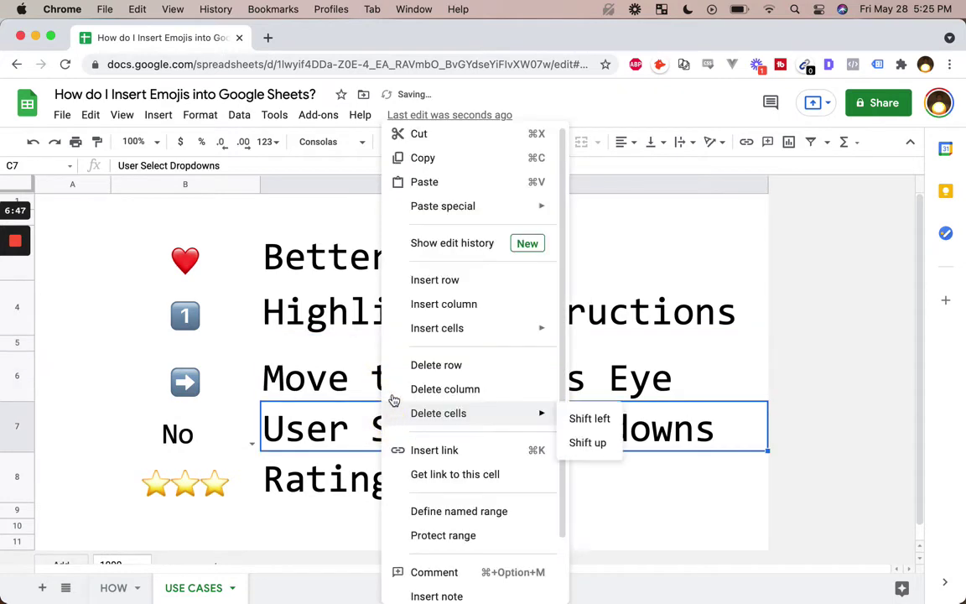
pyautogui.click(425, 282)
# Enter the pointing-down hand 👇 in blank cell C5 above Move the User's Eye, searching emojis for "down".
pyautogui.click(417, 344)
pyautogui.doubleClick(417, 344)
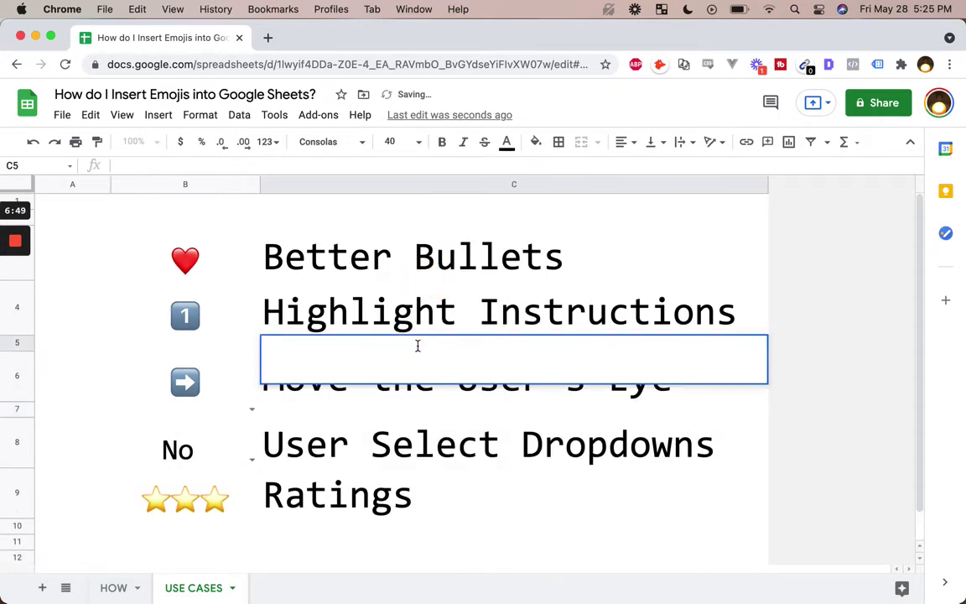
pyautogui.press('ctrl+super+space')
pyautogui.write('down')
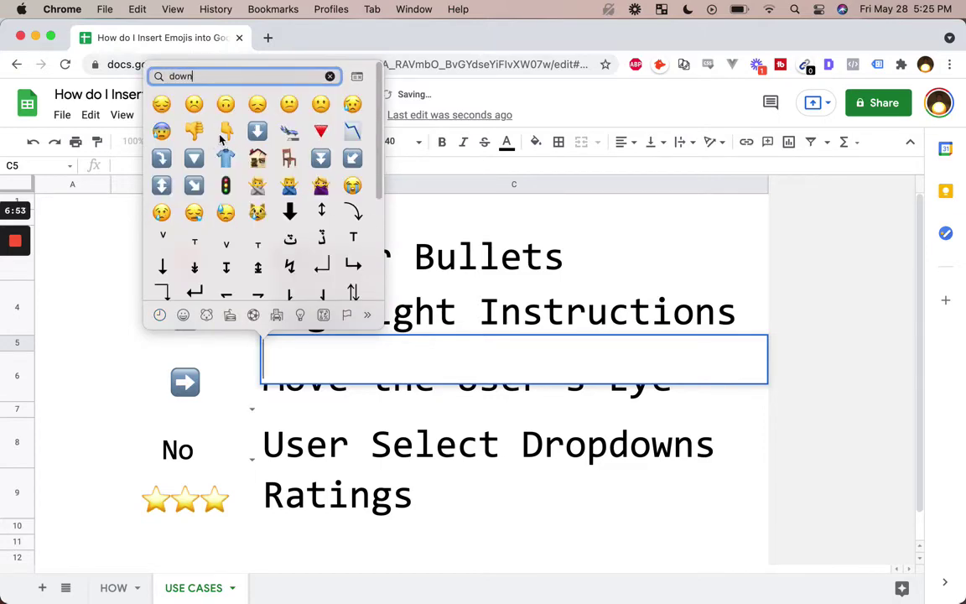
pyautogui.click(223, 133)
pyautogui.press('Return')
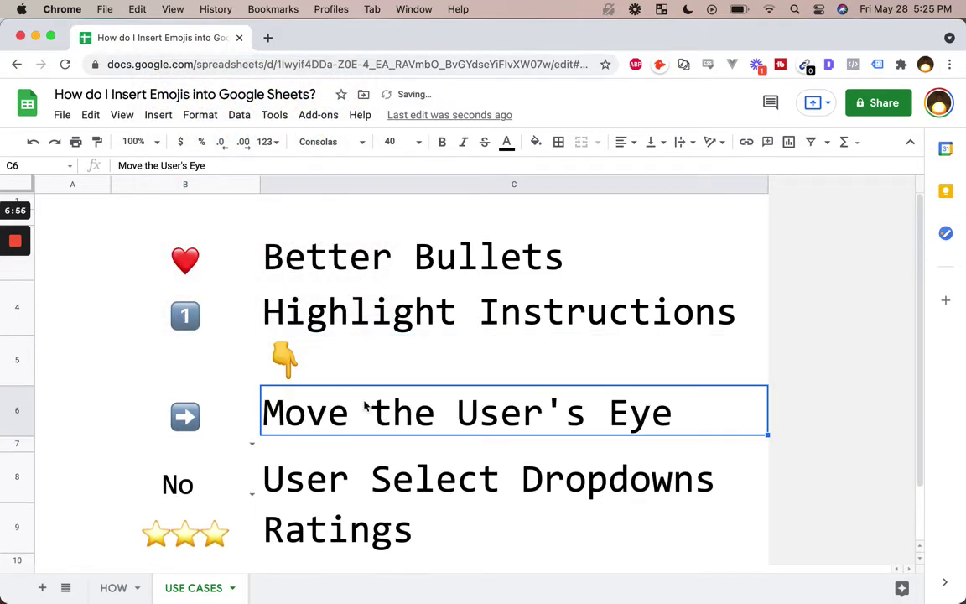
# Enter the pointing-up hand 👆 in blank cell C7 below Move the User's Eye, searching emojis for "up".
pyautogui.click(347, 447)
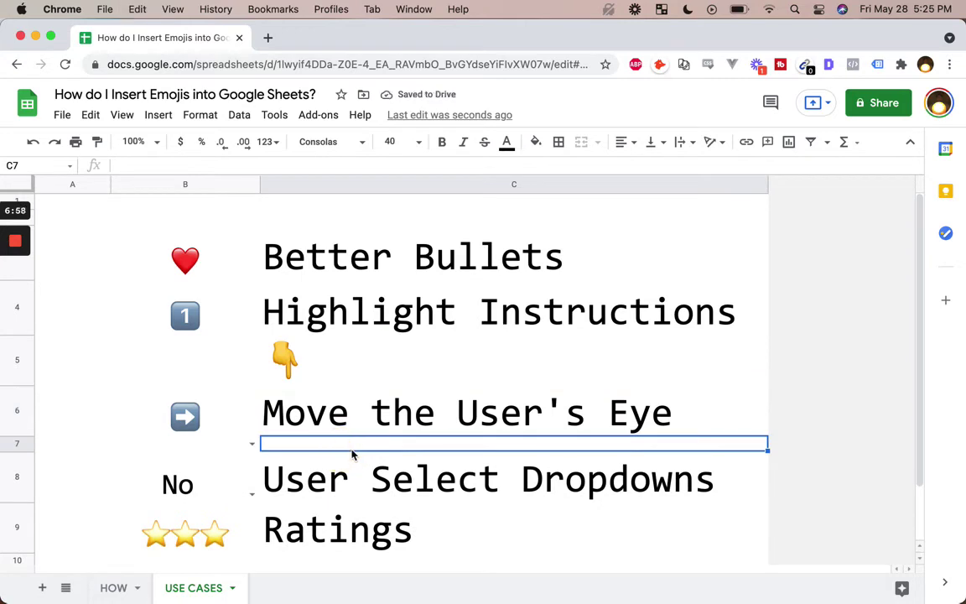
pyautogui.doubleClick(367, 444)
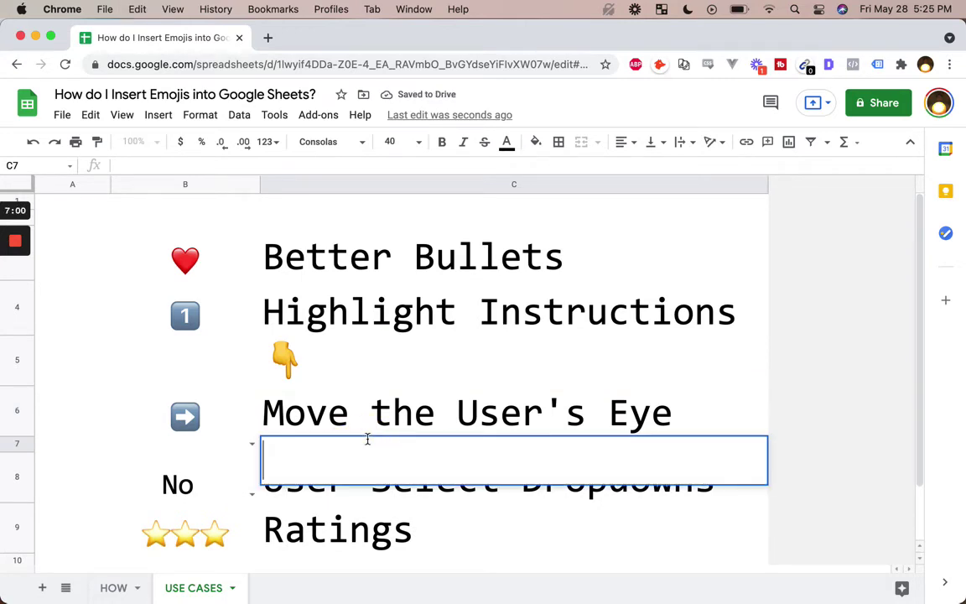
pyautogui.press('ctrl+super+space')
pyautogui.write('up')
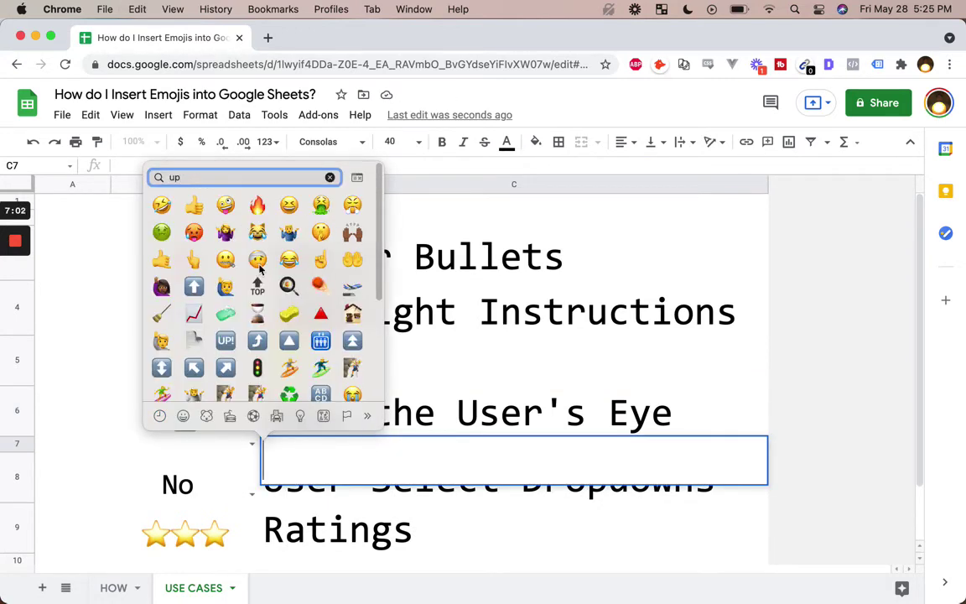
pyautogui.click(194, 259)
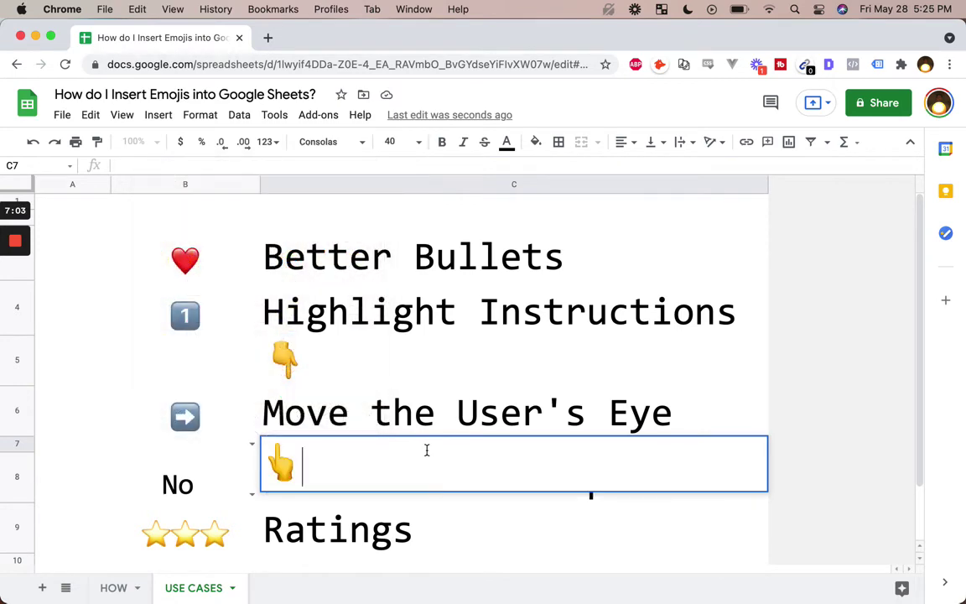
pyautogui.click(443, 413)
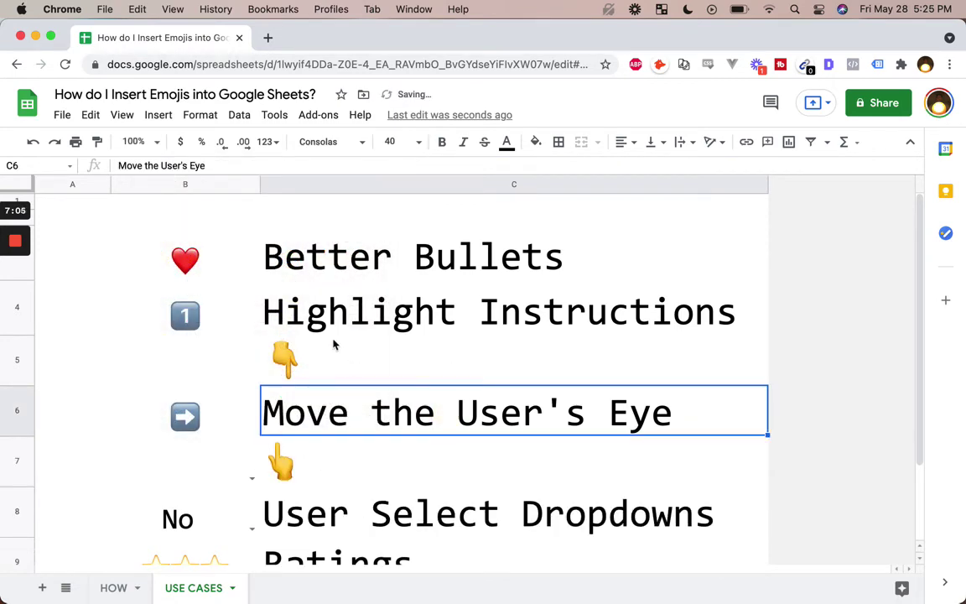
# Center the pointing-hand emojis horizontally in cells C5 and C7.
pyautogui.moveTo(350, 448); pyautogui.dragTo(362, 373)
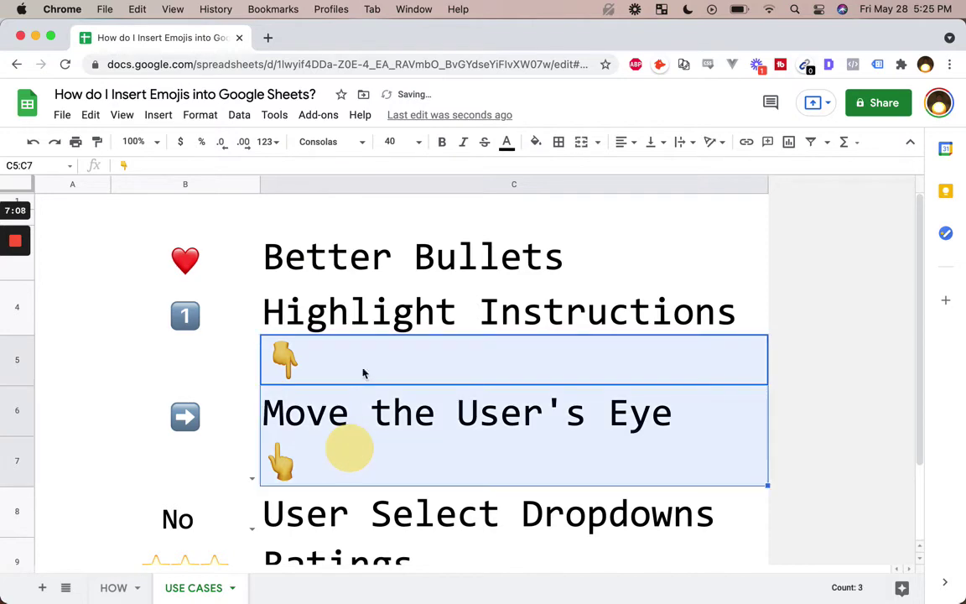
pyautogui.click(360, 366)
pyautogui.keyDown('super'); pyautogui.click(373, 459); pyautogui.keyUp('super')
pyautogui.click(627, 141)
pyautogui.click(638, 158)
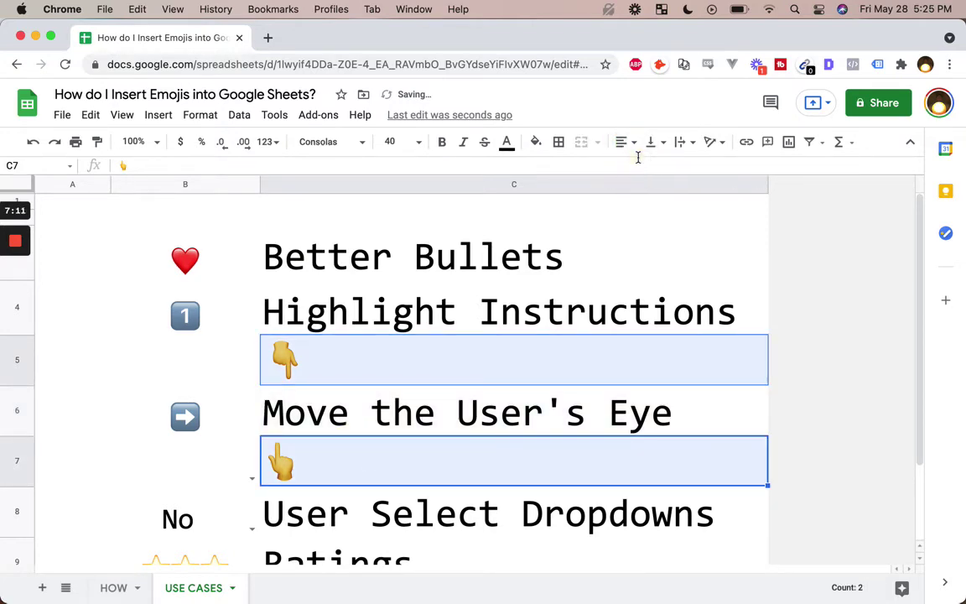
pyautogui.click(627, 142)
pyautogui.click(641, 167)
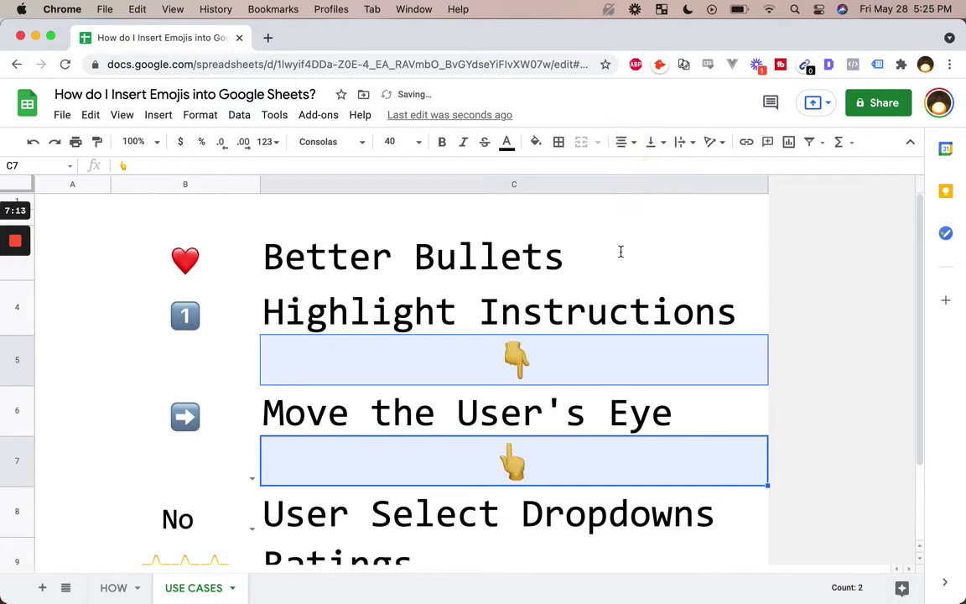
pyautogui.click(575, 327)
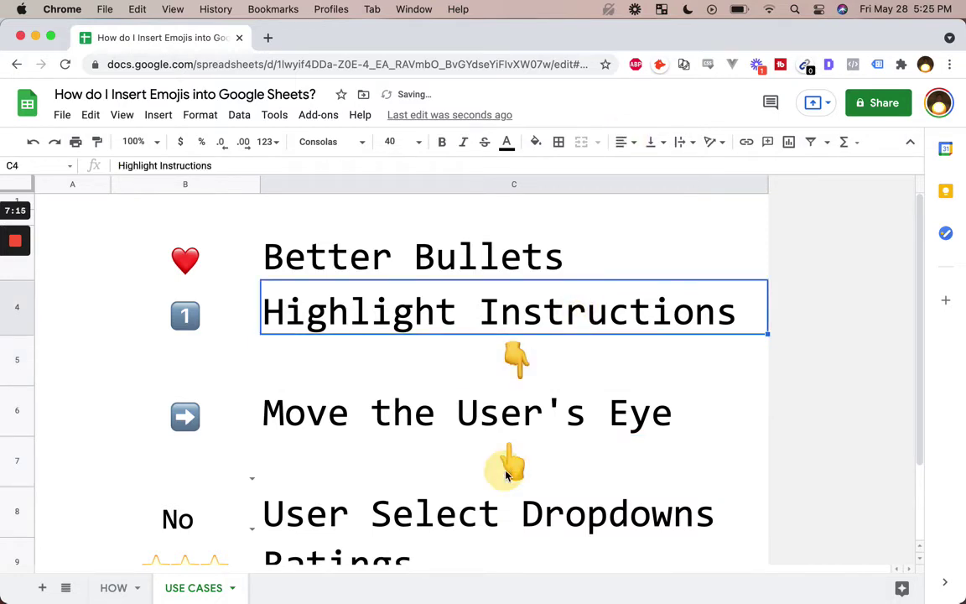
# Replace the emoji in cell C7 with the right-pointing hand 👉, searching the emoji picker for "right".
pyautogui.doubleClick(505, 474)
pyautogui.moveTo(523, 463); pyautogui.dragTo(472, 461)
pyautogui.press('super+c')
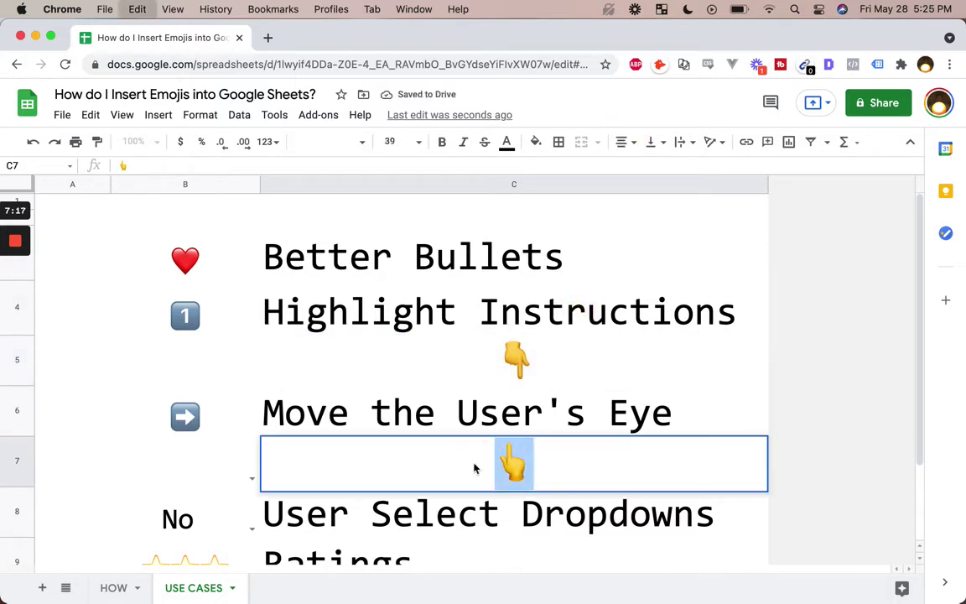
pyautogui.press('ctrl+super+space')
pyautogui.write('right')
pyautogui.click(390, 210)
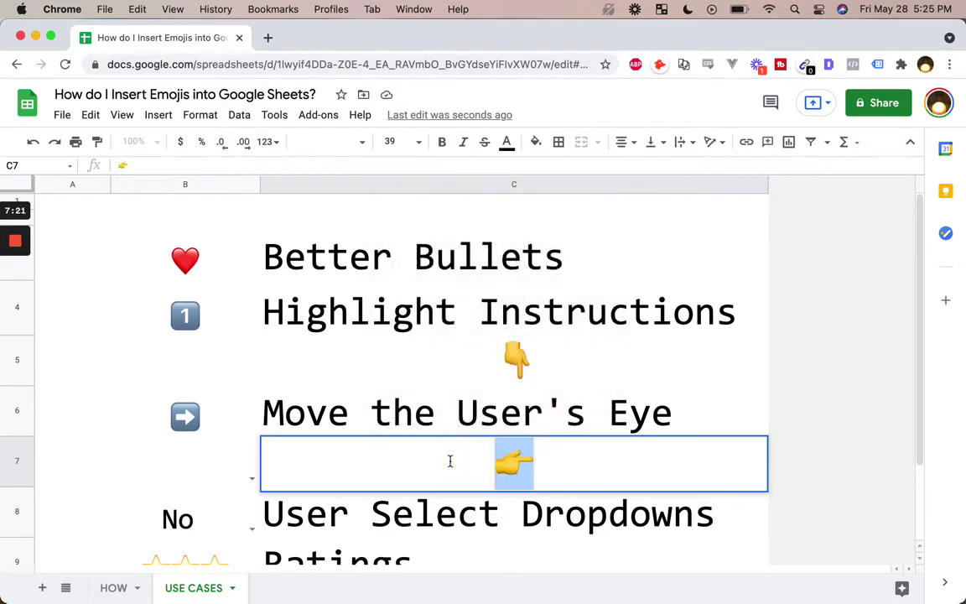
# Replace the hand in cell C7 with the thin arrow curving downward, found by searching the emoji picker for "arrow".
pyautogui.click(448, 362)
pyautogui.doubleClick(554, 457)
pyautogui.press('BackSpace')
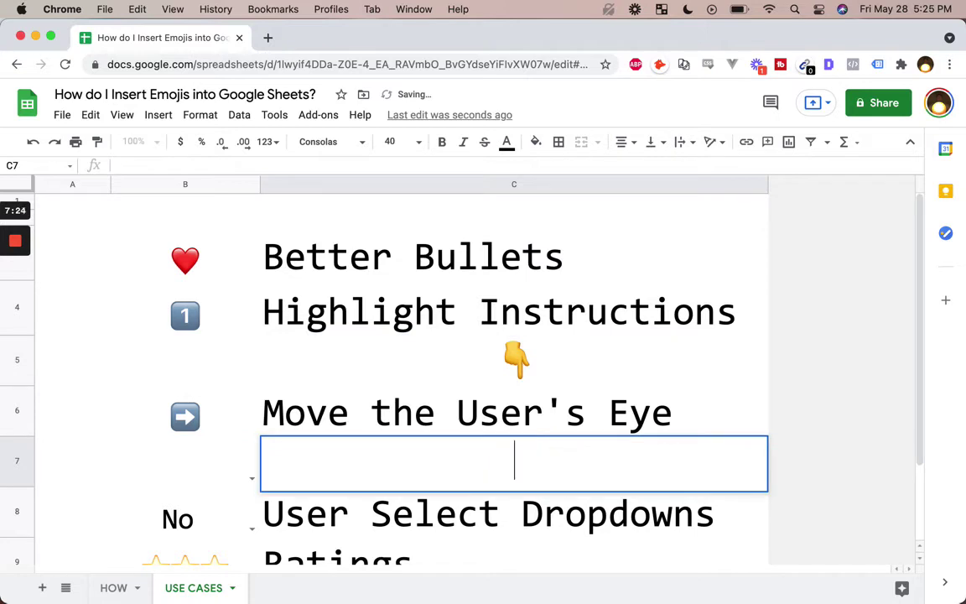
pyautogui.press('ctrl+super+space')
pyautogui.write('arrows')
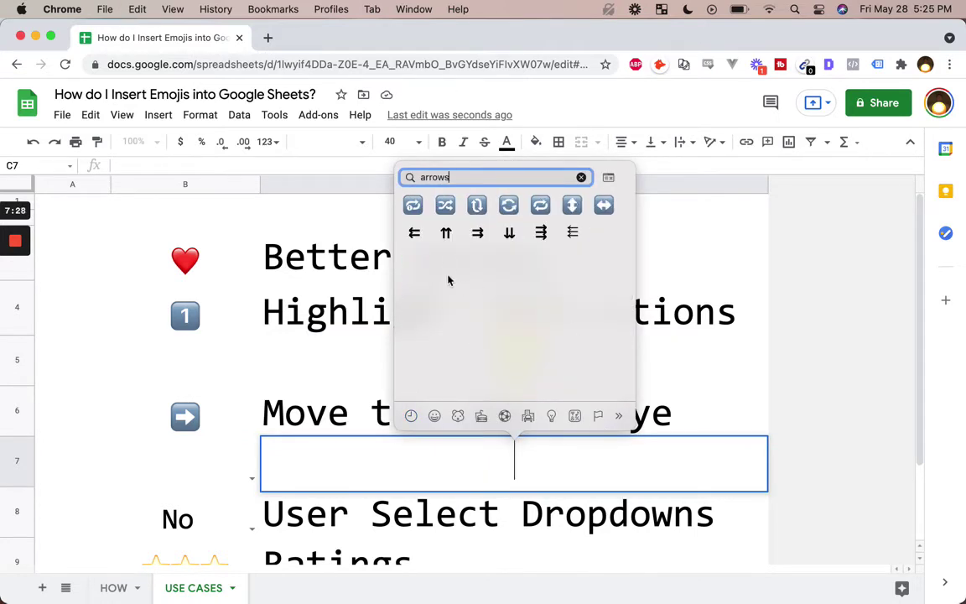
pyautogui.press('BackSpace')
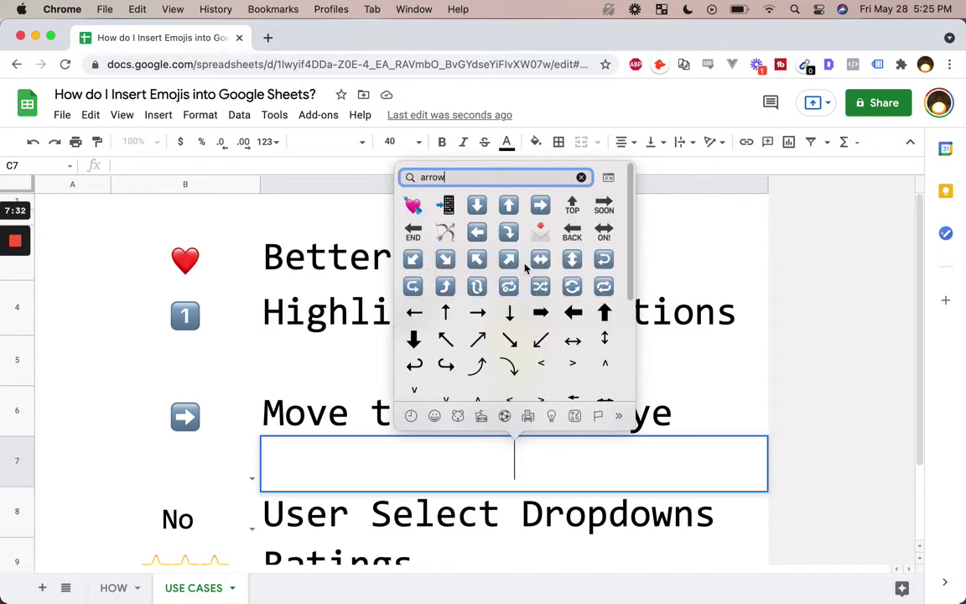
pyautogui.scroll(-5, 541, 252)
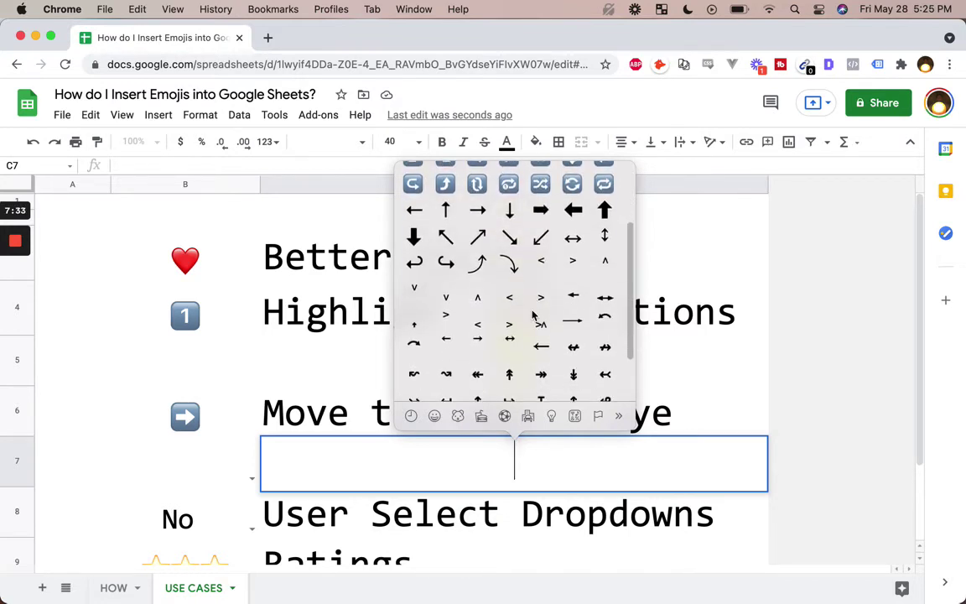
pyautogui.click(509, 256)
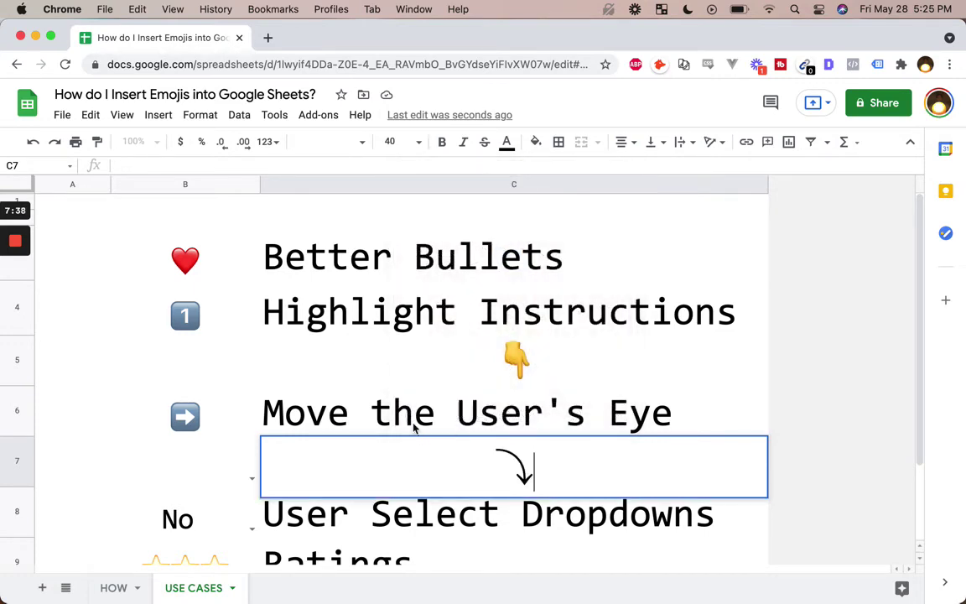
pyautogui.click(117, 449)
# Clear the curved arrow from cell C7 and delete the emptied row above User Select Dropdowns.
pyautogui.click(423, 511)
pyautogui.click(495, 471)
pyautogui.press('Delete')
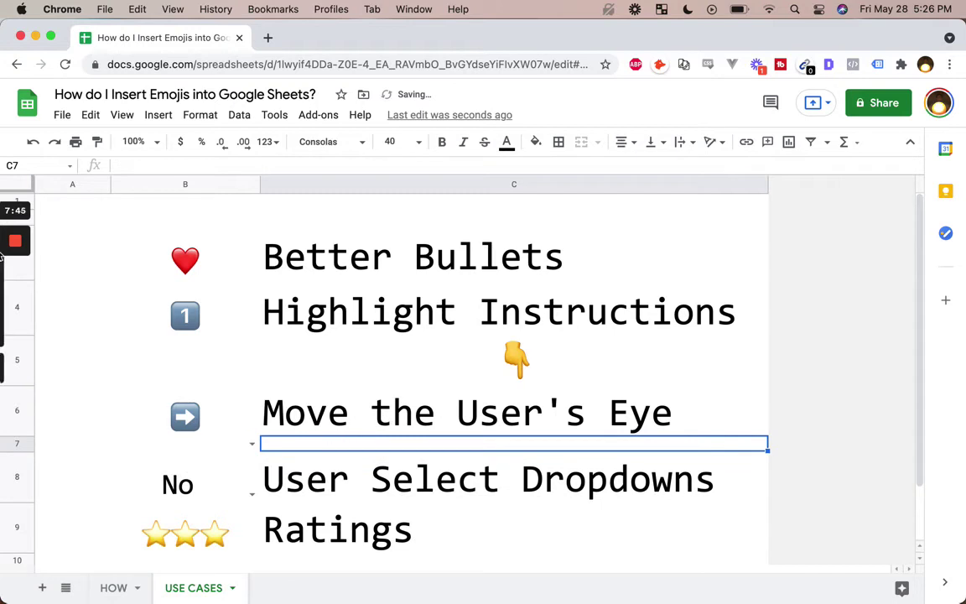
pyautogui.press('super+alt+minus')
pyautogui.click(16, 303)
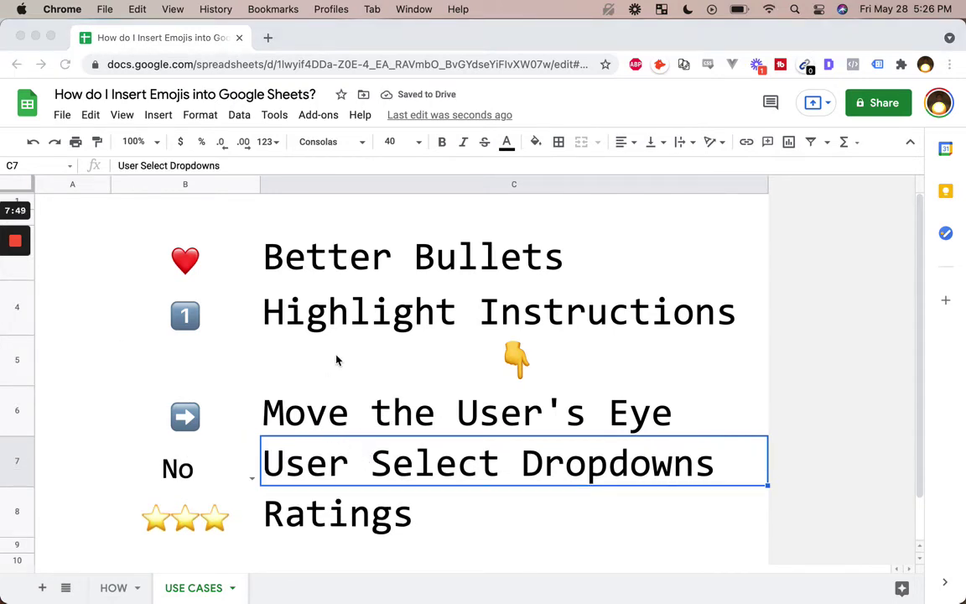
# Delete row 5, which holds the pointing-down hand above Move the User's Eye.
pyautogui.click(273, 362)
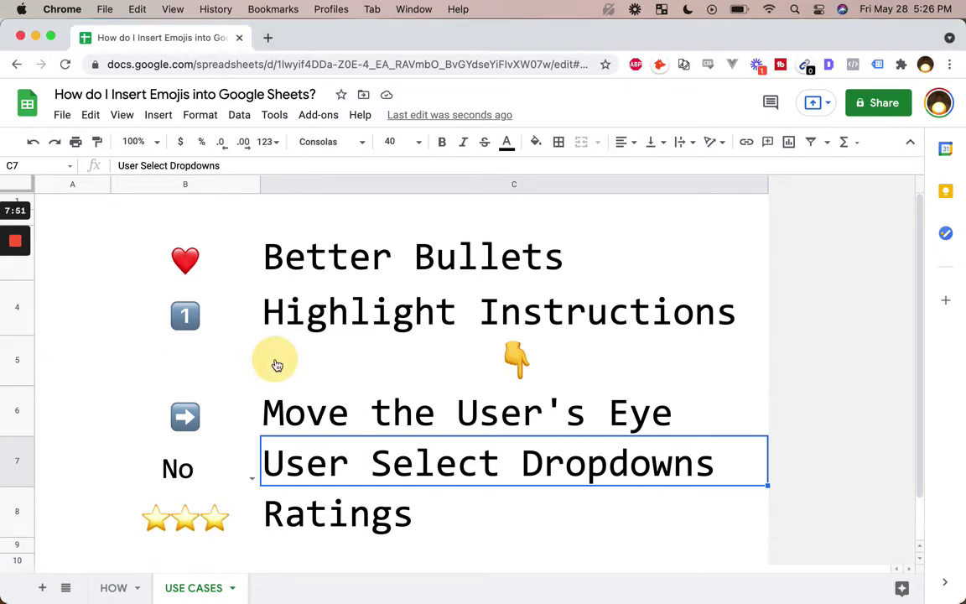
pyautogui.rightClick(276, 365)
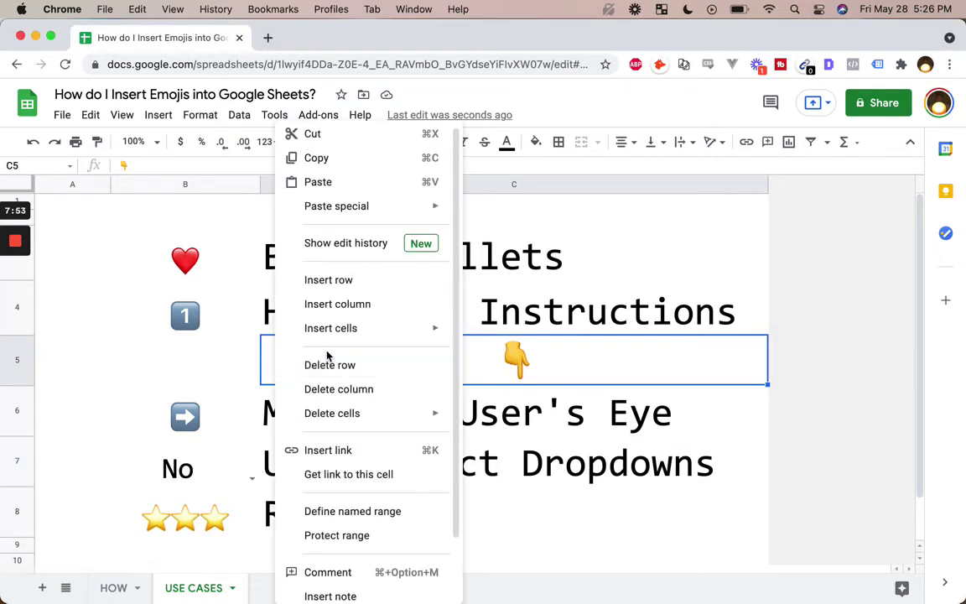
pyautogui.scroll(-2, 348, 591)
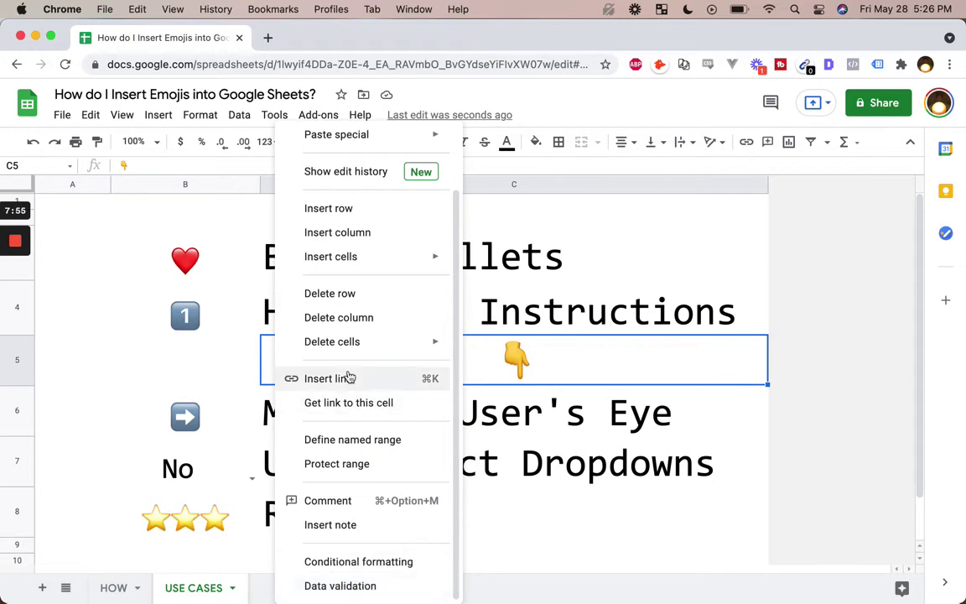
pyautogui.click(330, 293)
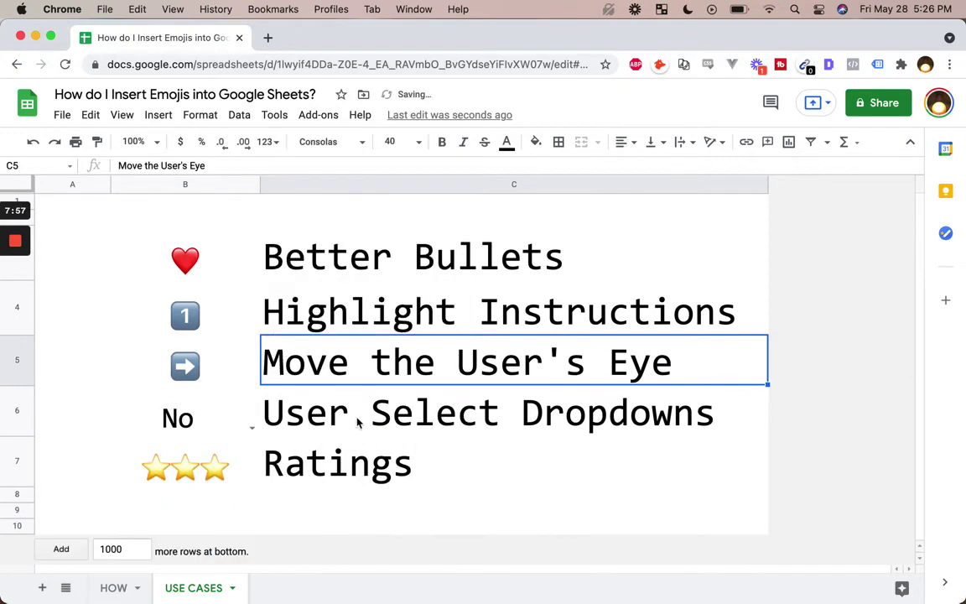
# Clear cell B6 beside User Select Dropdowns and remove its data validation.
pyautogui.click(177, 416)
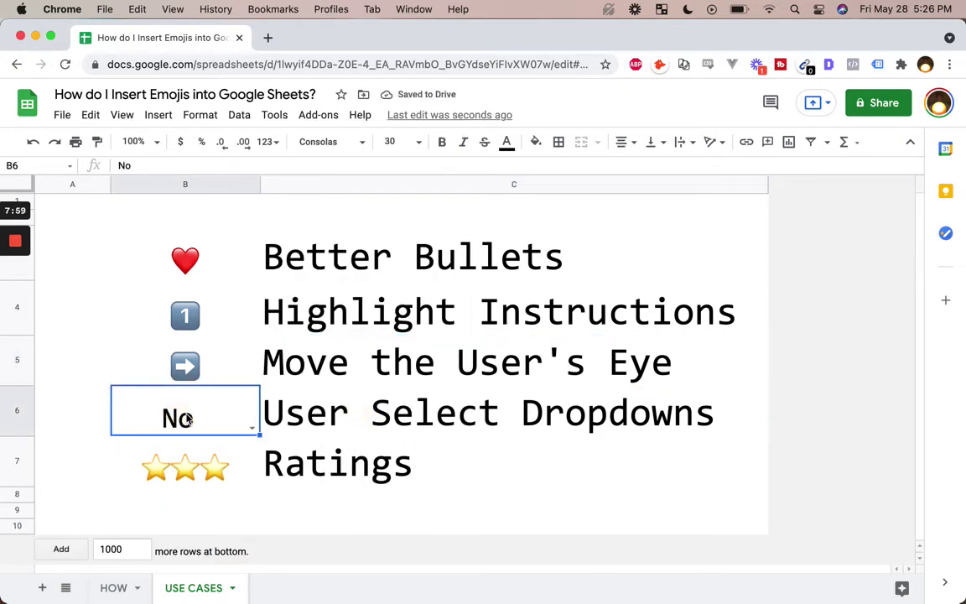
pyautogui.press('Delete')
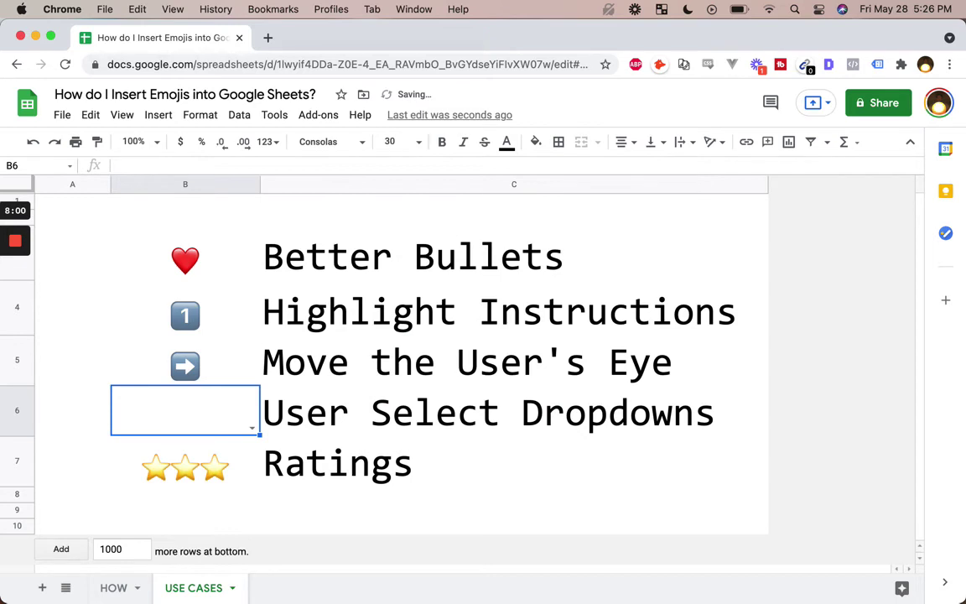
pyautogui.rightClick(197, 412)
pyautogui.scroll(-2, 241, 528)
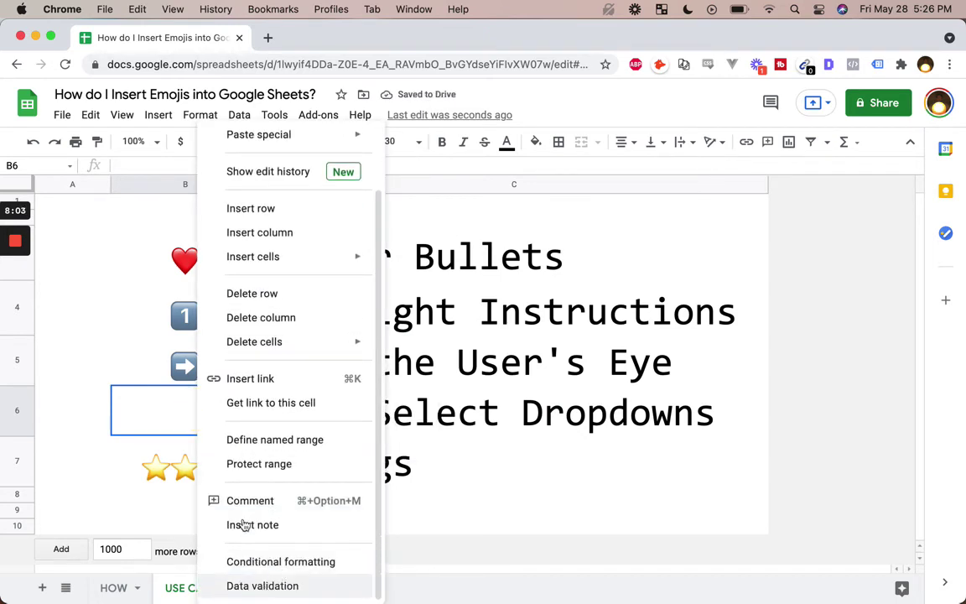
pyautogui.click(247, 585)
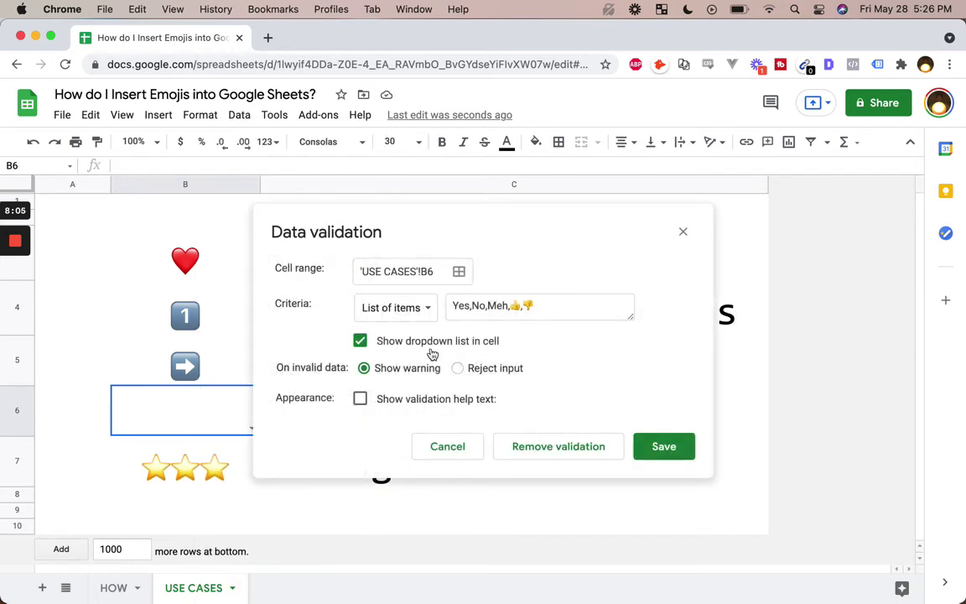
pyautogui.click(543, 447)
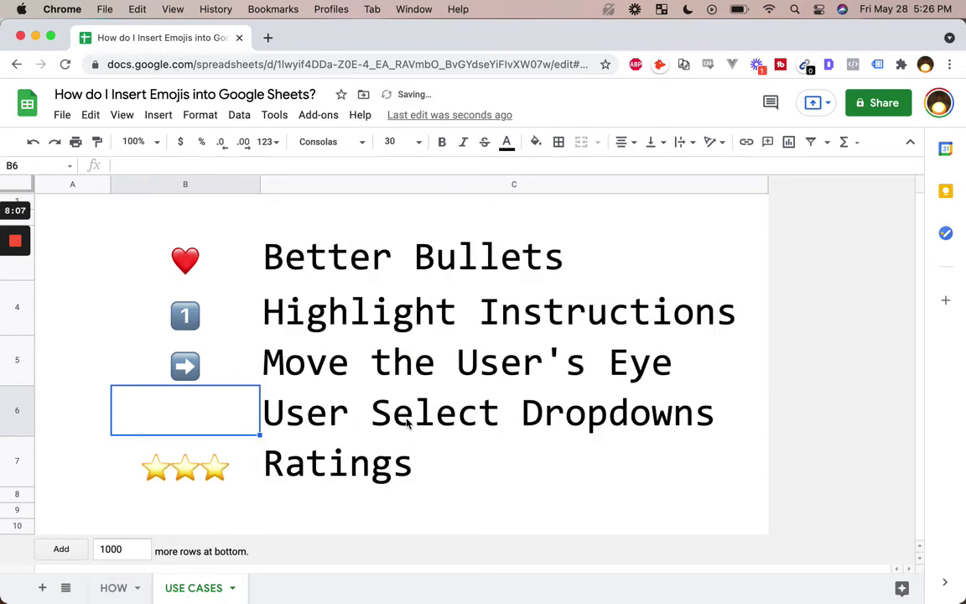
pyautogui.click(409, 425)
# Add data validation to cell B6 as a list of items with the options Yes,No,Meh.
pyautogui.click(214, 425)
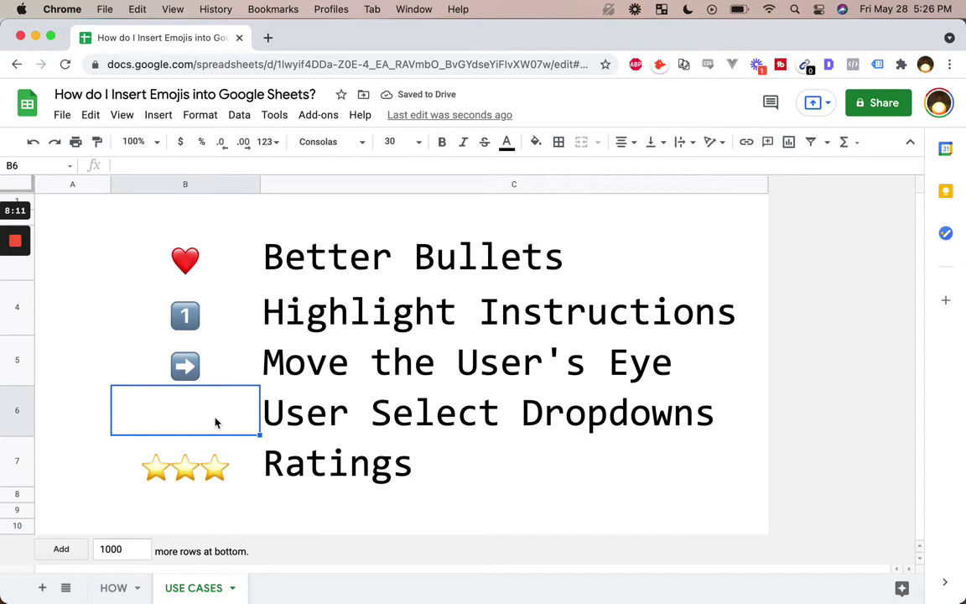
pyautogui.rightClick(215, 422)
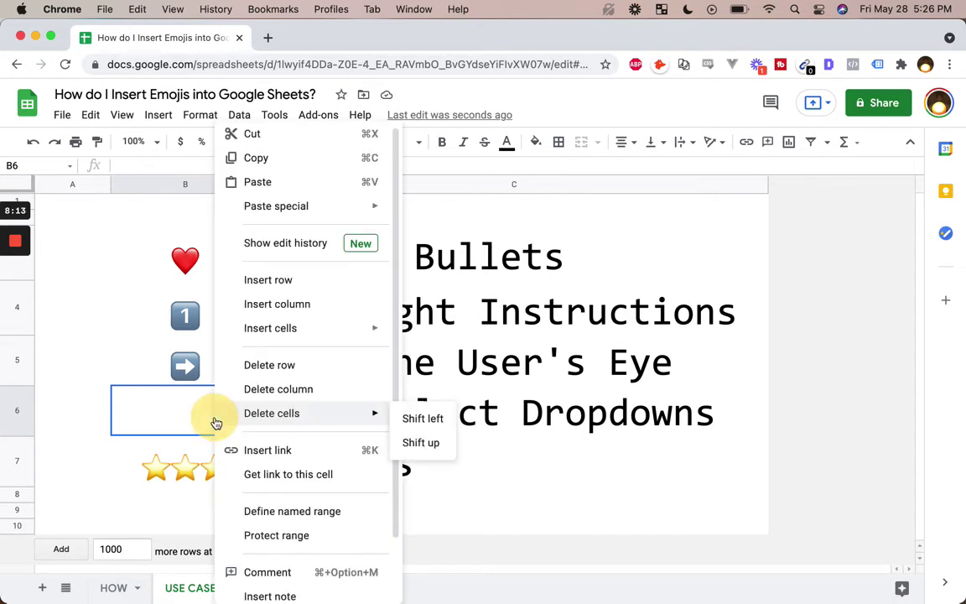
pyautogui.scroll(-2, 286, 446)
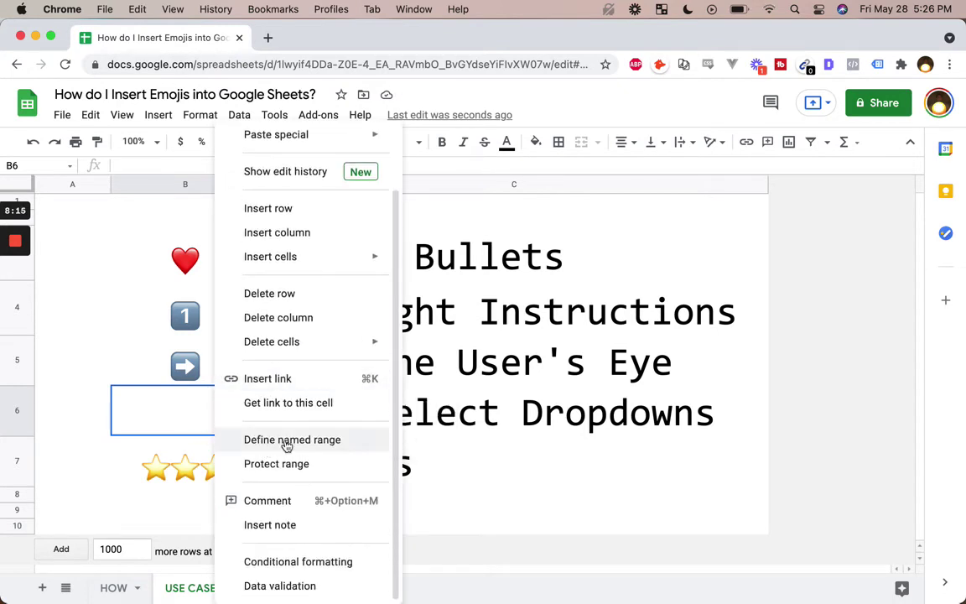
pyautogui.click(285, 586)
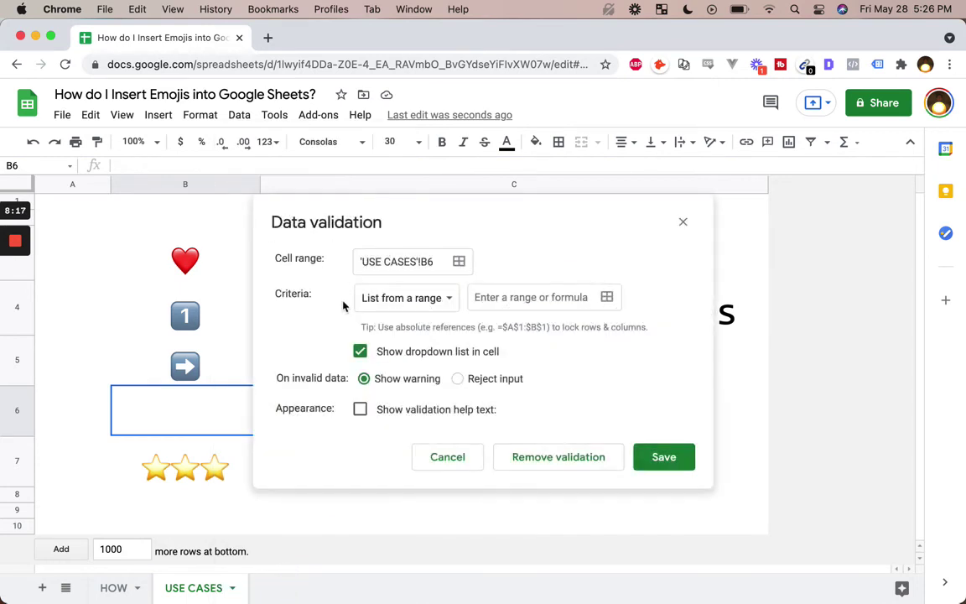
pyautogui.click(426, 301)
pyautogui.click(411, 324)
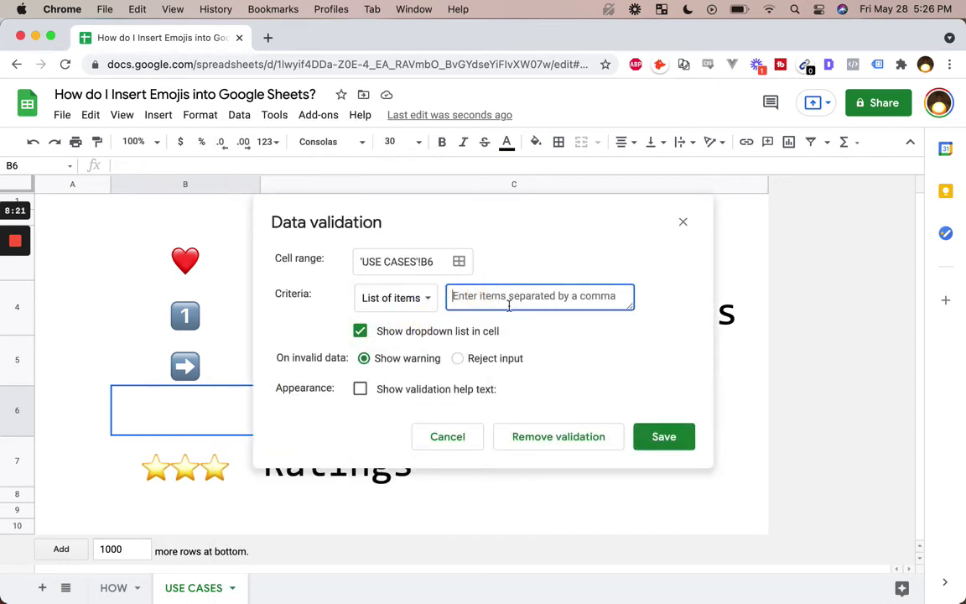
pyautogui.write('Yes,No,Meh')
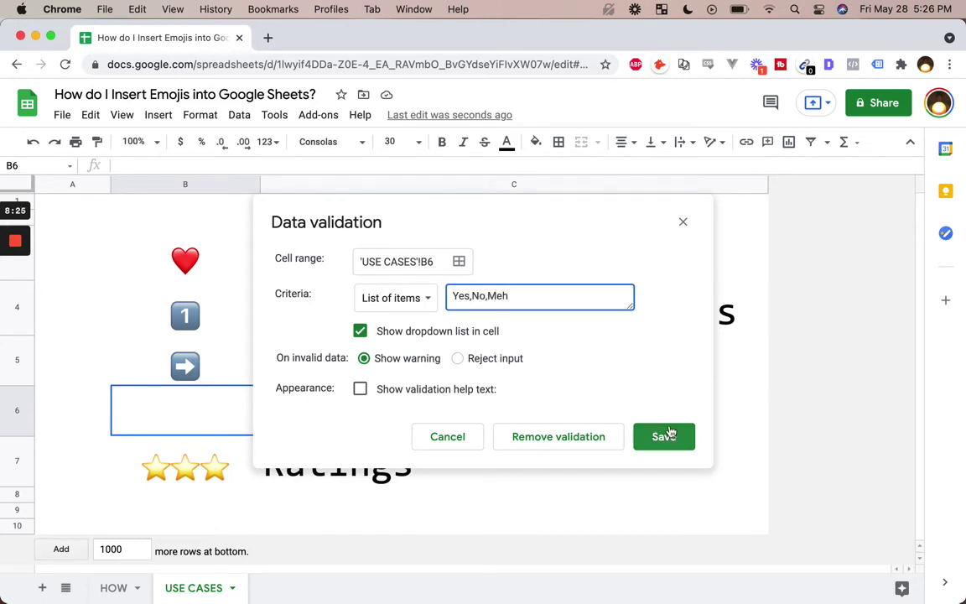
pyautogui.click(668, 435)
# Choose No from the dropdown in cell B6.
pyautogui.doubleClick(220, 410)
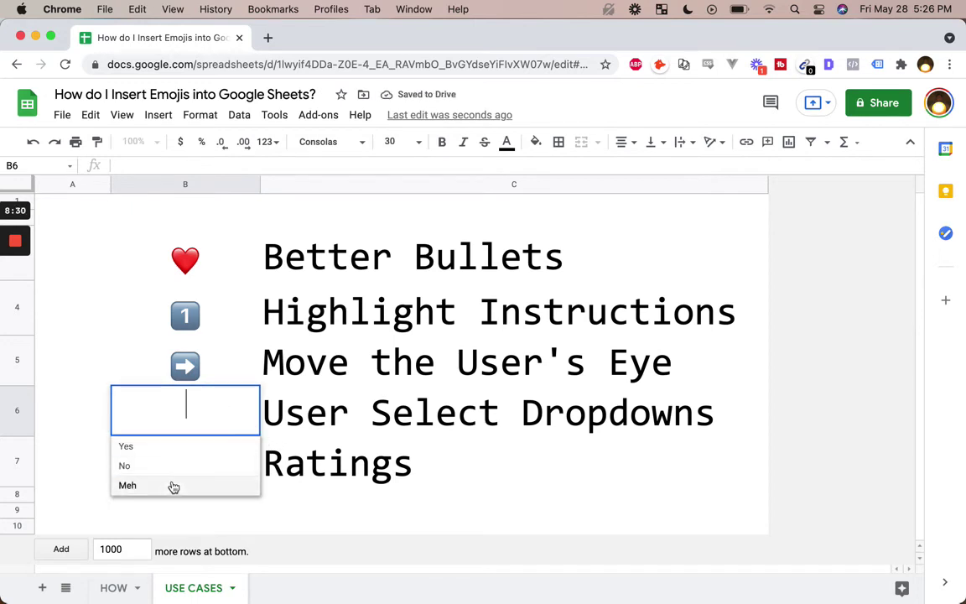
pyautogui.click(177, 463)
pyautogui.click(208, 410)
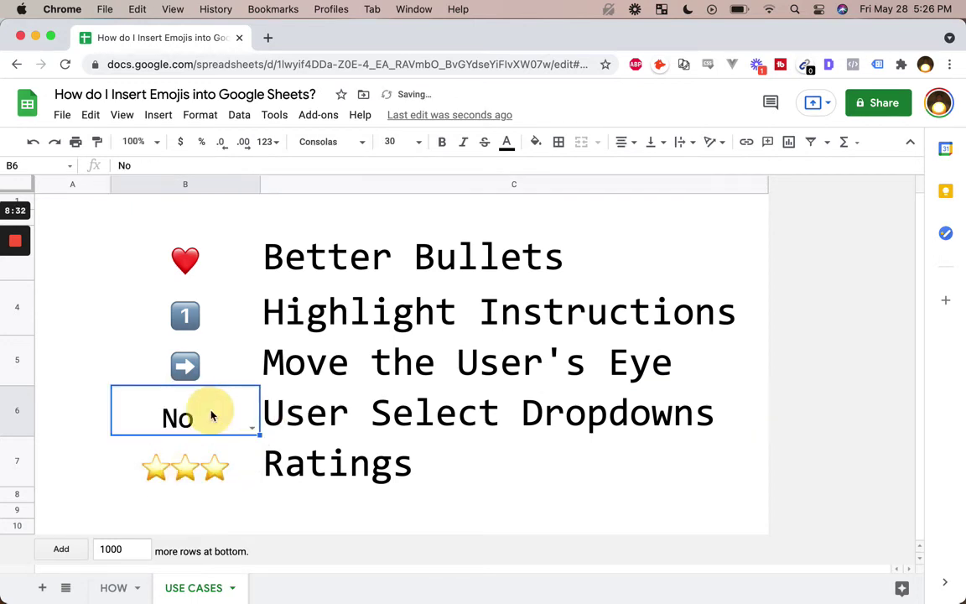
# Replace the entry in cell B6 with Yes using the suggested list option.
pyautogui.press('Delete')
pyautogui.write('ye')
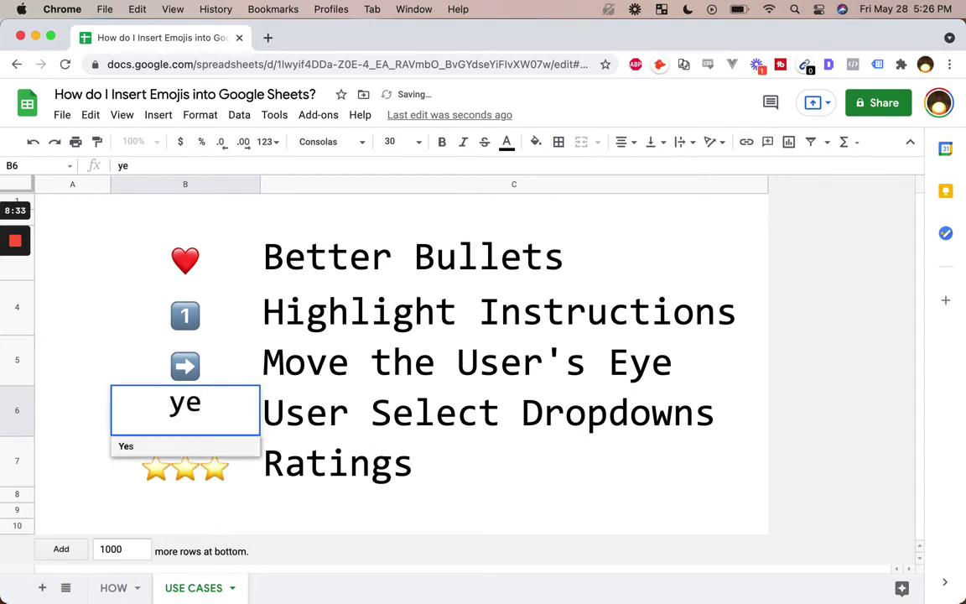
pyautogui.press('Return')
# Clear cell B6 and choose No from its list of options.
pyautogui.click(185, 410)
pyautogui.press('BackSpace')
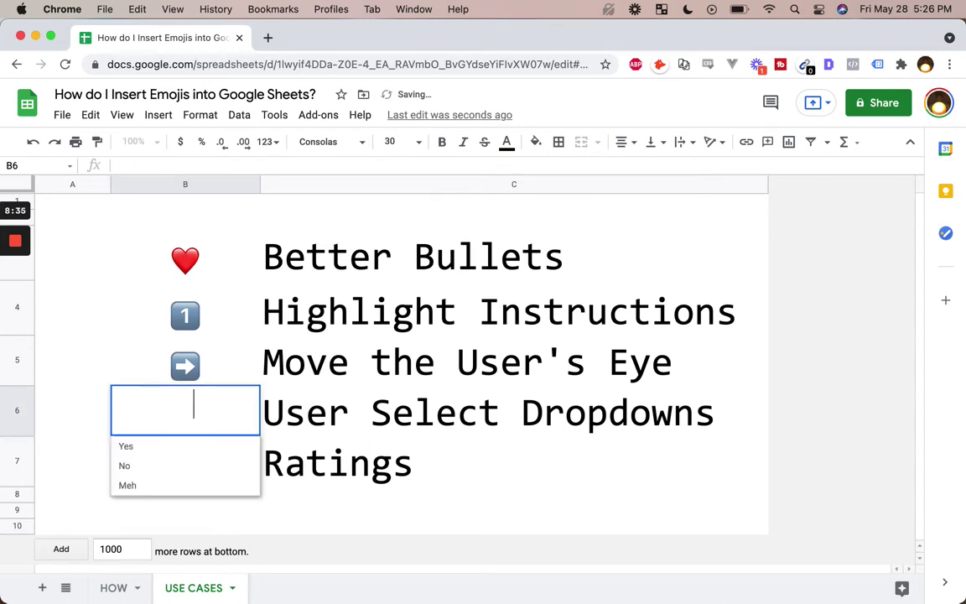
pyautogui.press('Down')
pyautogui.press('Down')
pyautogui.press('Return')
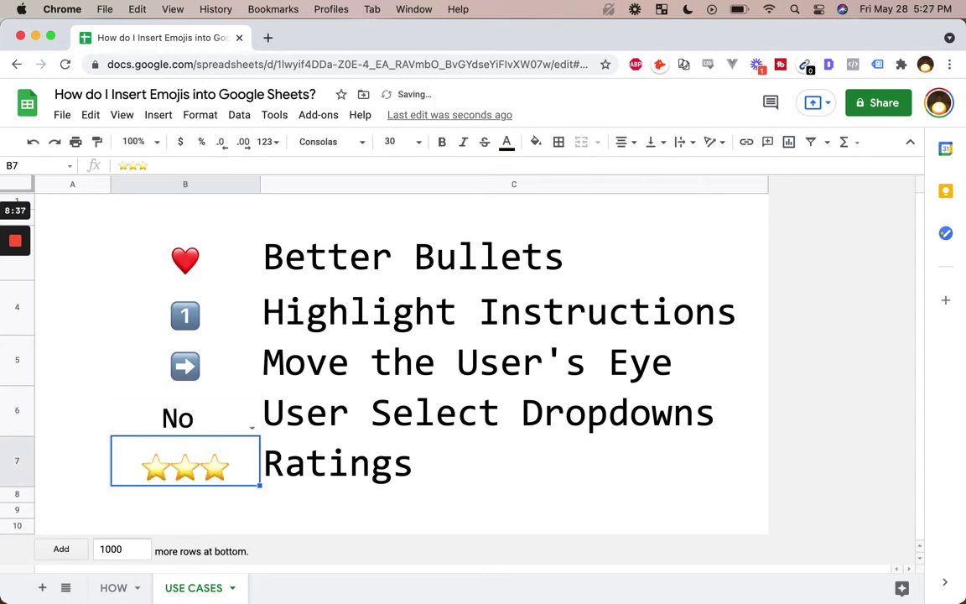
# Open the dropdown in cell B6 to examine its text options, and close it without choosing one.
pyautogui.click(185, 410)
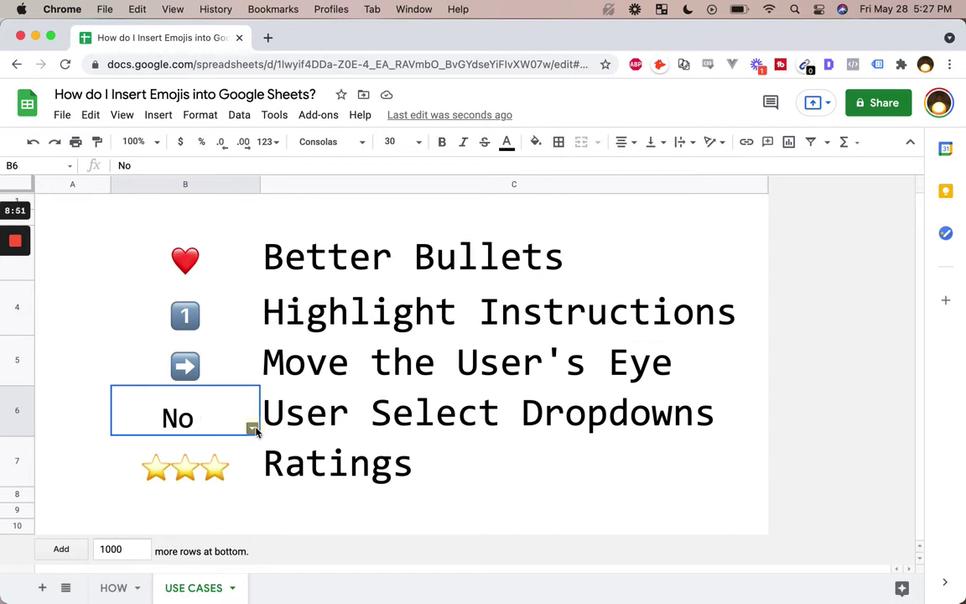
pyautogui.doubleClick(224, 430)
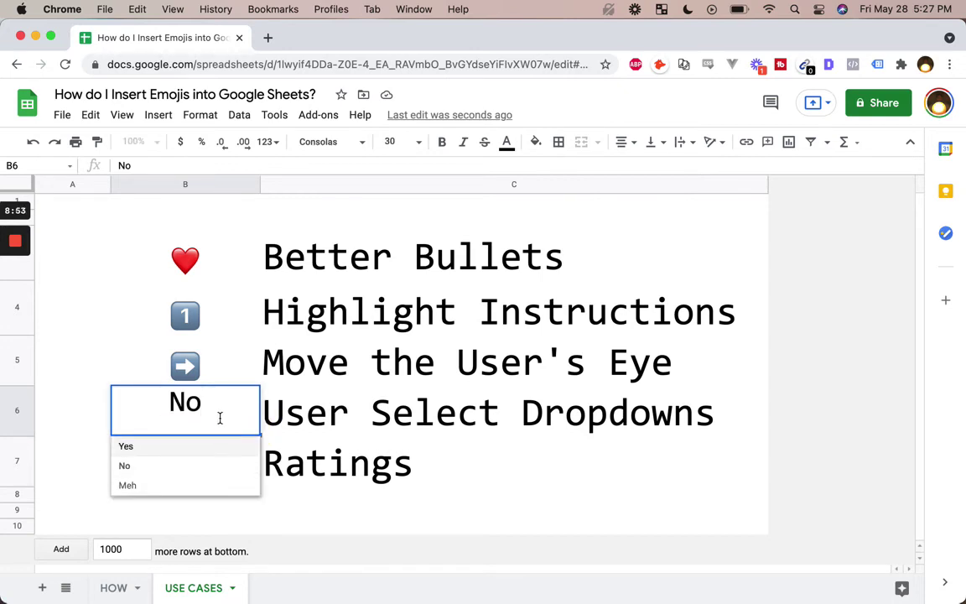
pyautogui.click(319, 413)
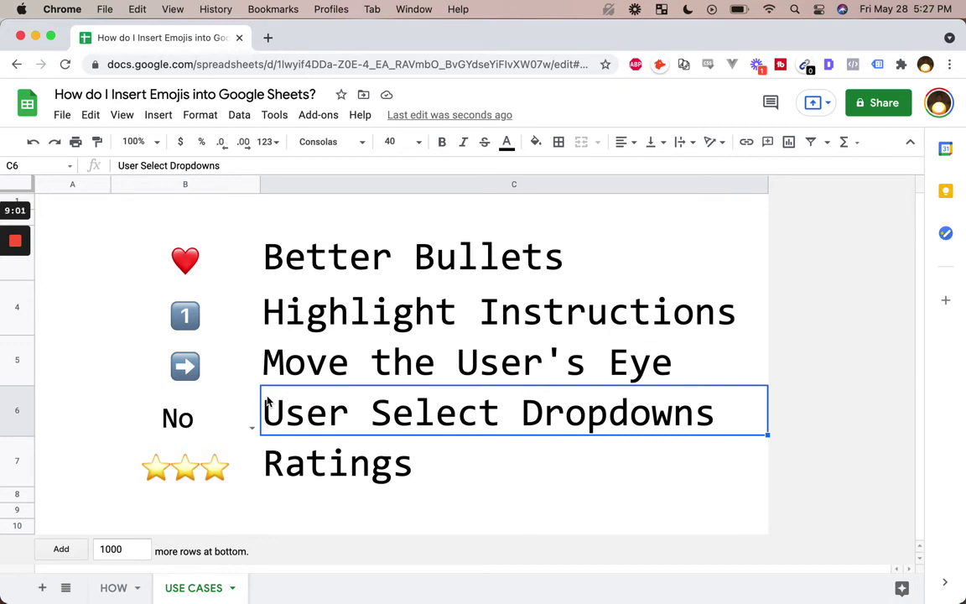
# Replace the text items in cell B6's data validation list with the thumbs-up emoji, found by searching the emoji picker for thumb.
pyautogui.click(222, 409)
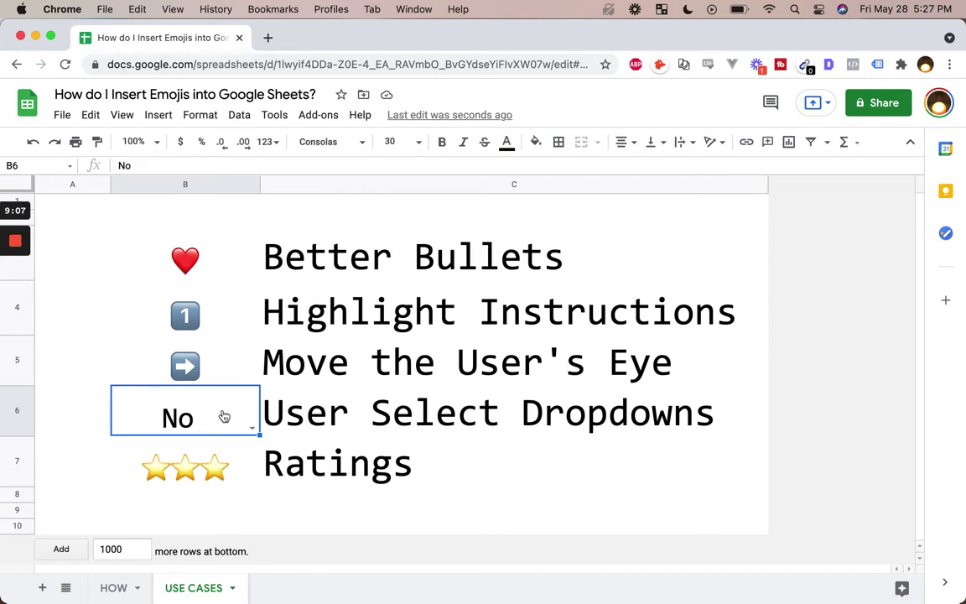
pyautogui.rightClick(224, 416)
pyautogui.scroll(-1, 315, 577)
pyautogui.click(312, 584)
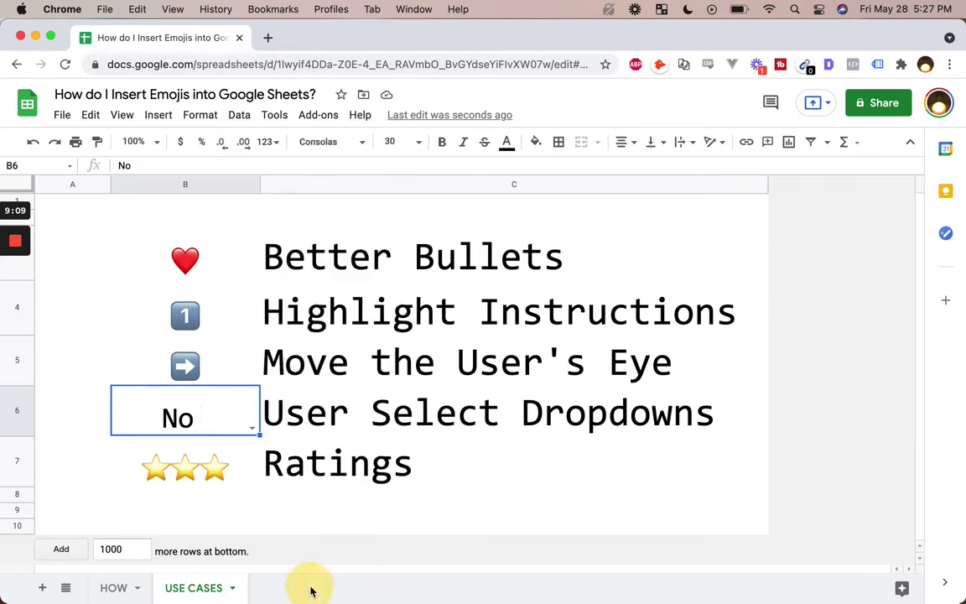
pyautogui.moveTo(511, 305); pyautogui.dragTo(403, 295)
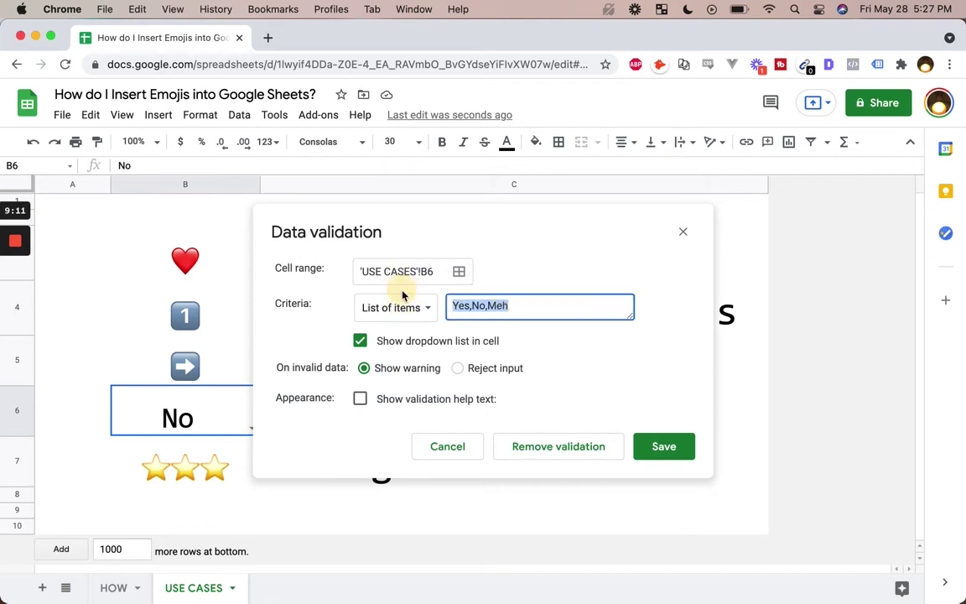
pyautogui.press('ctrl+super+space')
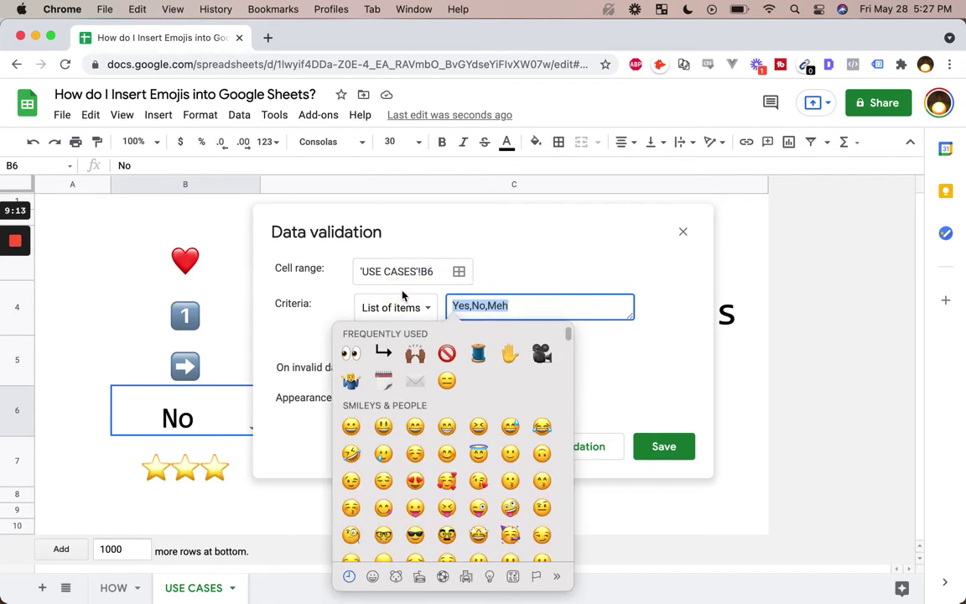
pyautogui.write('thru')
pyautogui.press('BackSpace')
pyautogui.write('mb')
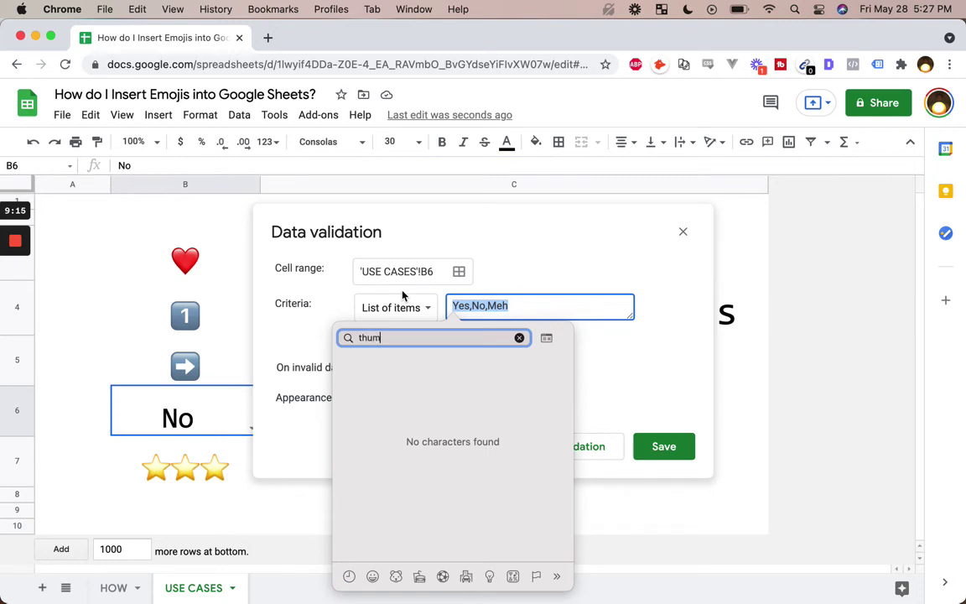
pyautogui.click(351, 366)
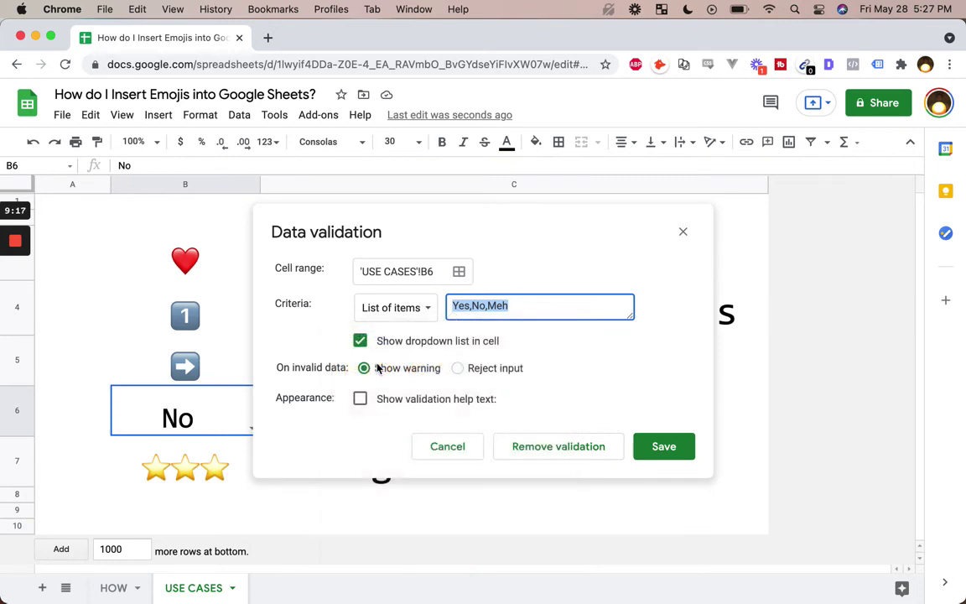
# Add the thumbs-down and expressionless-face emojis to B6's comma-separated validation list and save the rule.
pyautogui.press('ctrl+super+space')
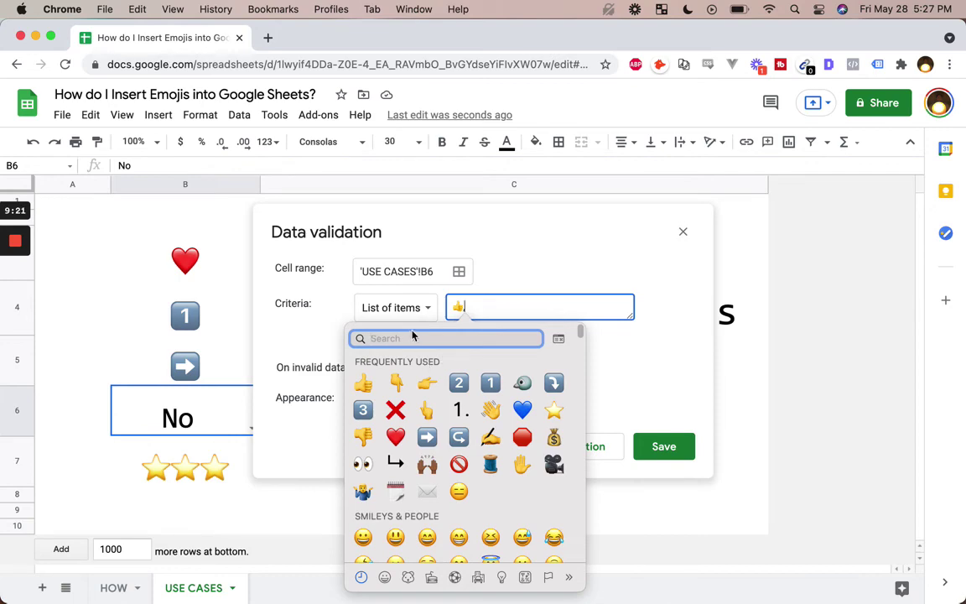
pyautogui.click(362, 436)
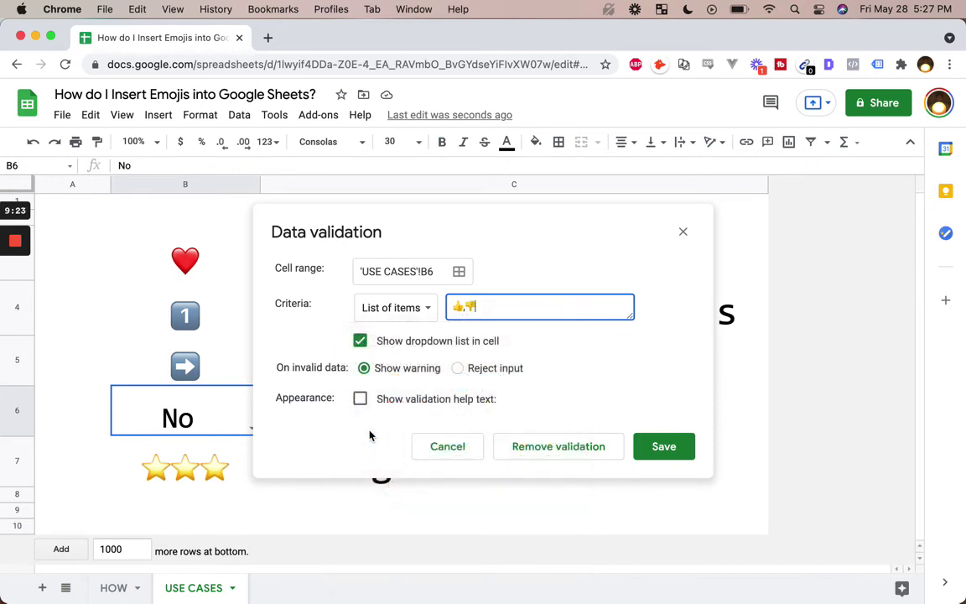
pyautogui.press('ctrl+super+space')
pyautogui.write('meh')
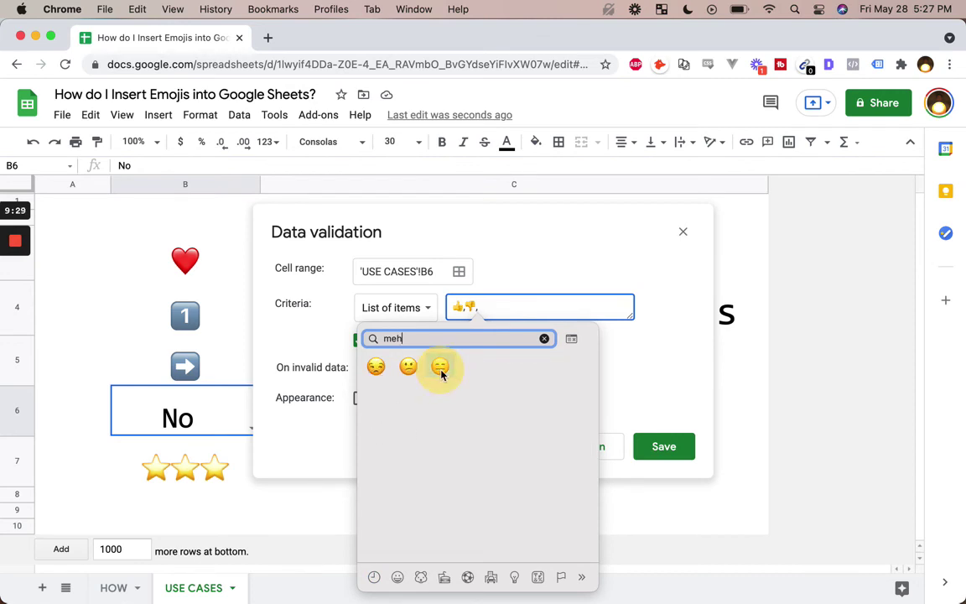
pyautogui.write(',')
pyautogui.click(440, 367)
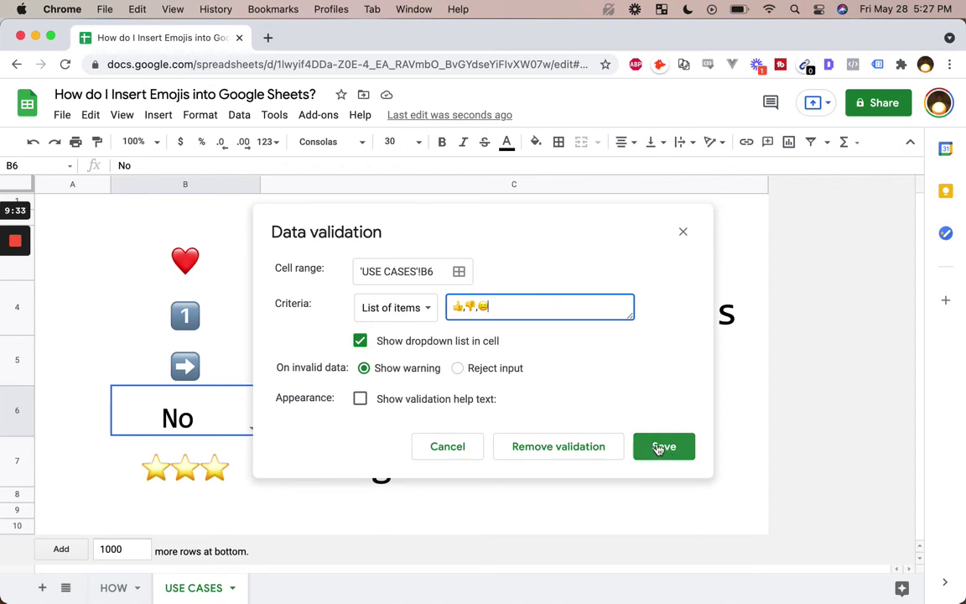
pyautogui.click(666, 461)
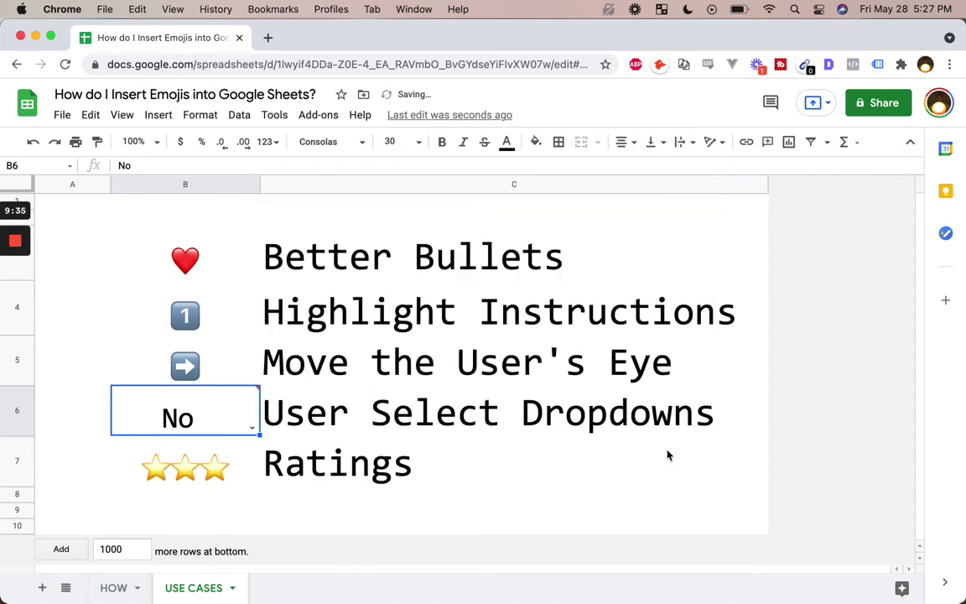
# Choose the thumbs-down and then the thumbs-up emoji from the dropdown in cell B6.
pyautogui.doubleClick(220, 425)
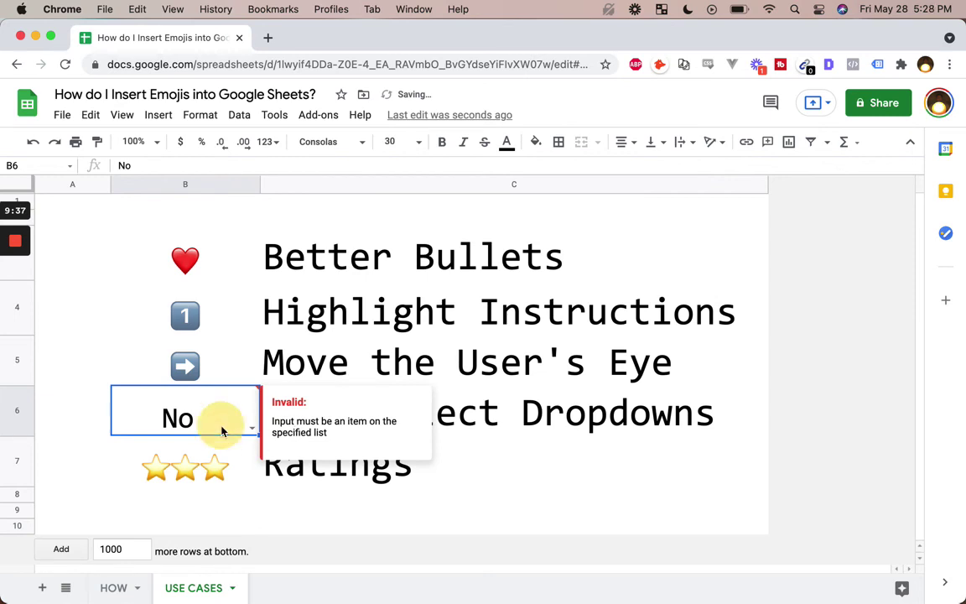
pyautogui.click(166, 464)
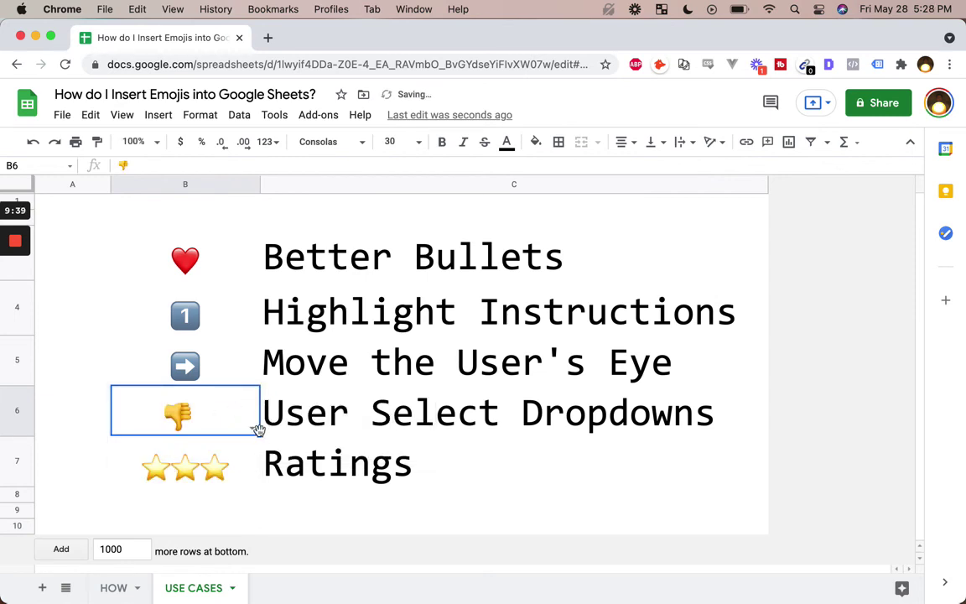
pyautogui.click(253, 431)
pyautogui.click(181, 446)
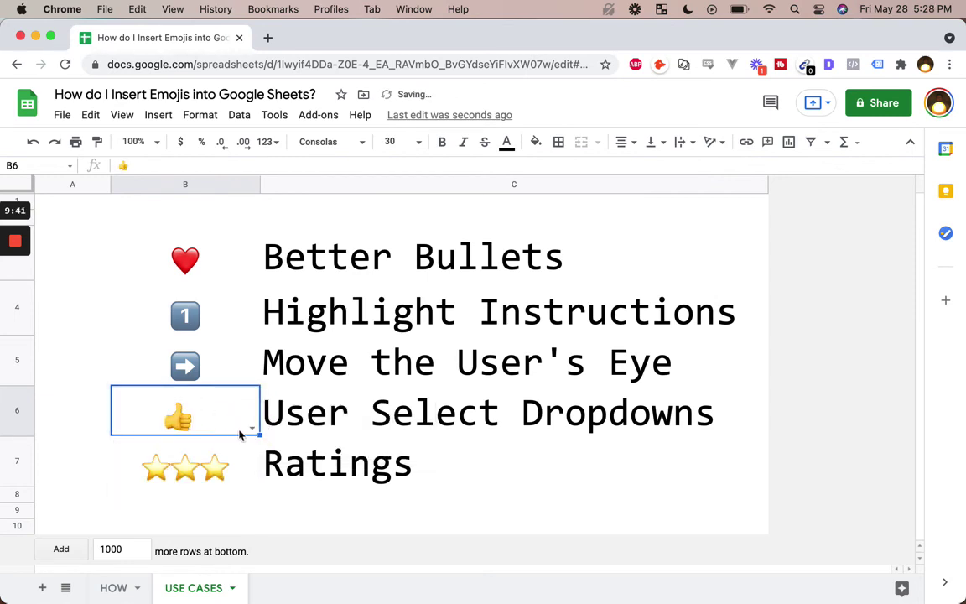
# Choose the expressionless-face emoji from the dropdown in cell B6.
pyautogui.click(253, 429)
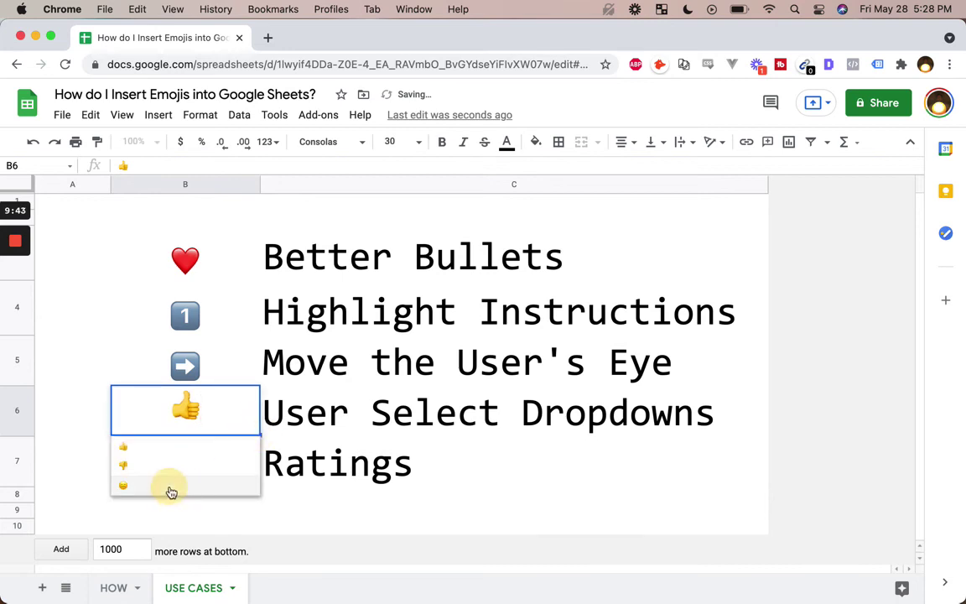
pyautogui.click(168, 485)
pyautogui.click(318, 429)
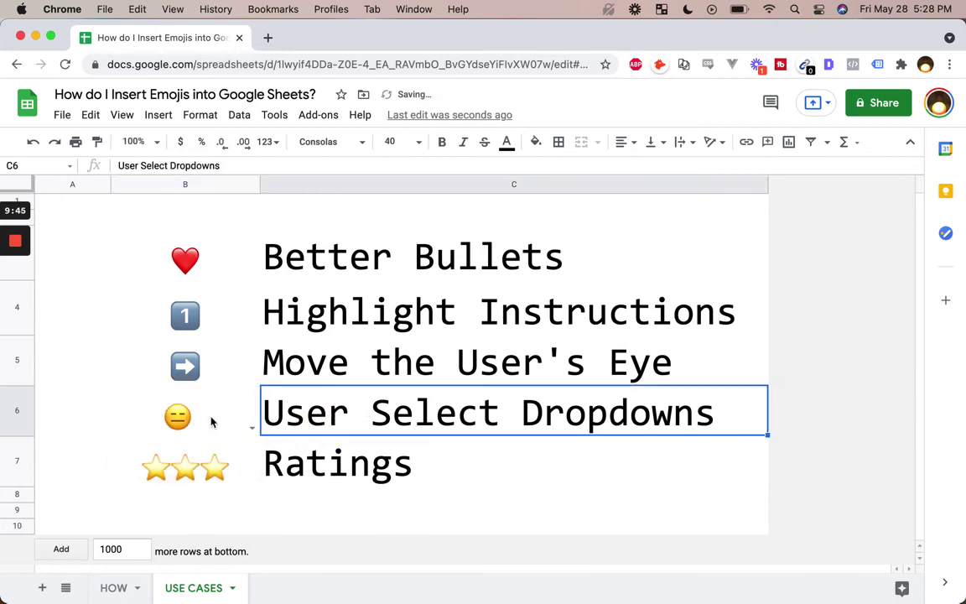
pyautogui.click(197, 476)
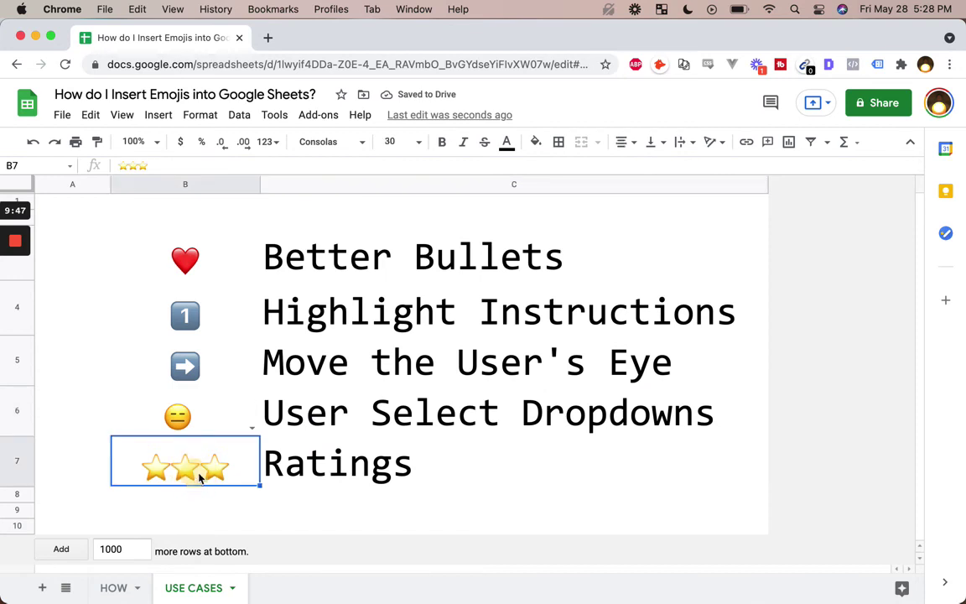
pyautogui.click(308, 476)
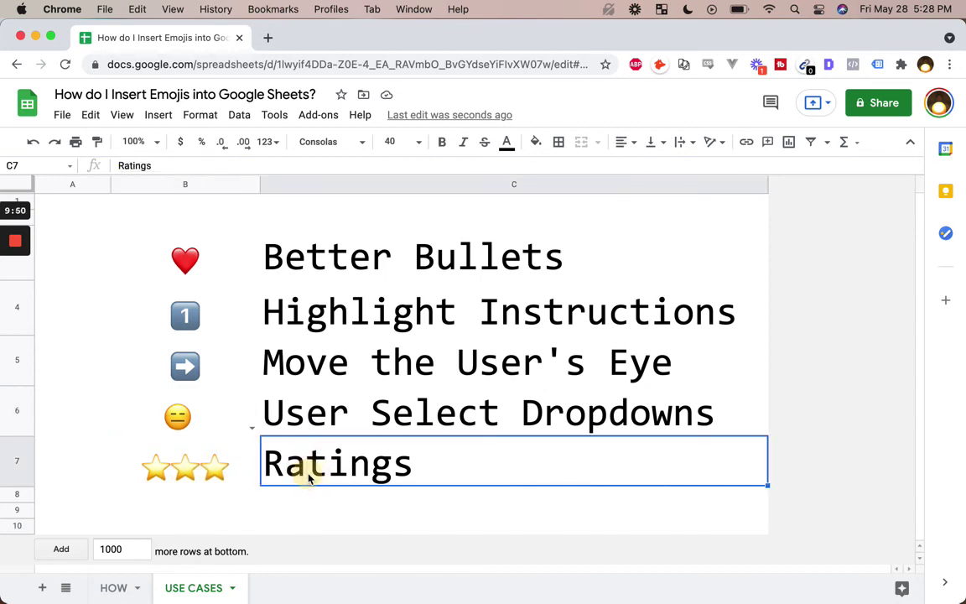
# Replace the three stars in cell B7 beside Ratings with a pink heart emoji, found by searching the emoji picker for pink.
pyautogui.click(207, 474)
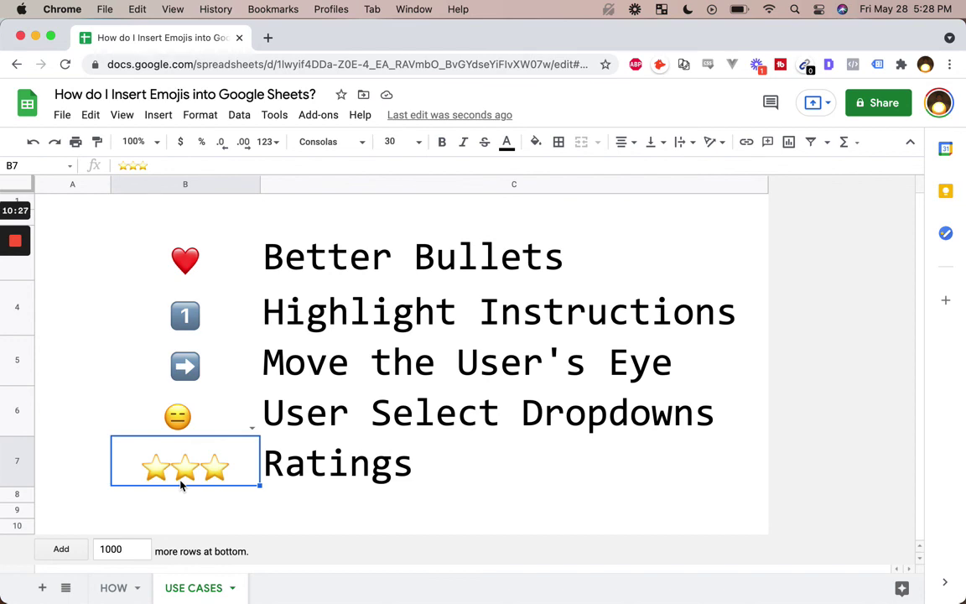
pyautogui.doubleClick(236, 458)
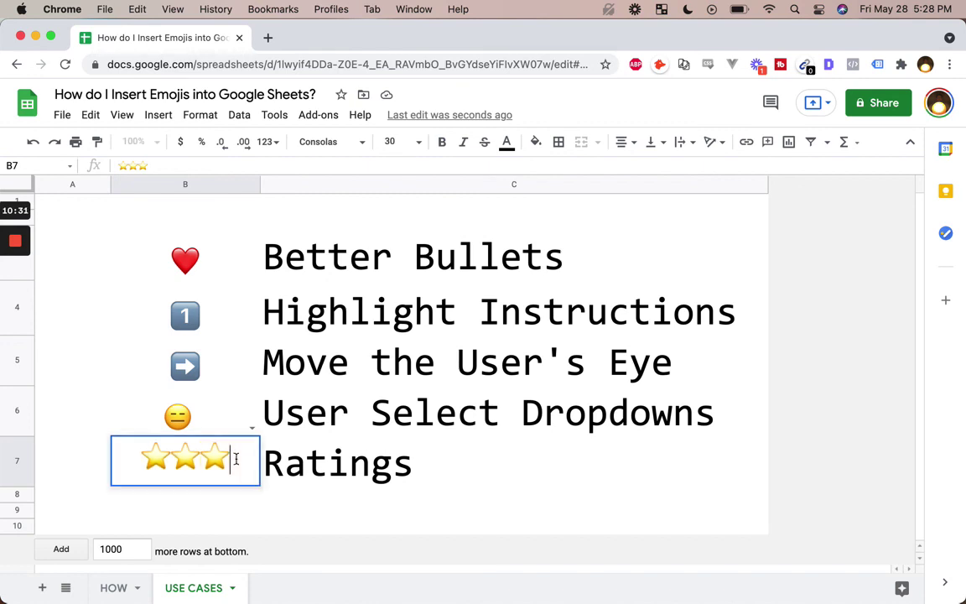
pyautogui.moveTo(235, 458); pyautogui.dragTo(118, 457)
pyautogui.press('ctrl+super+space')
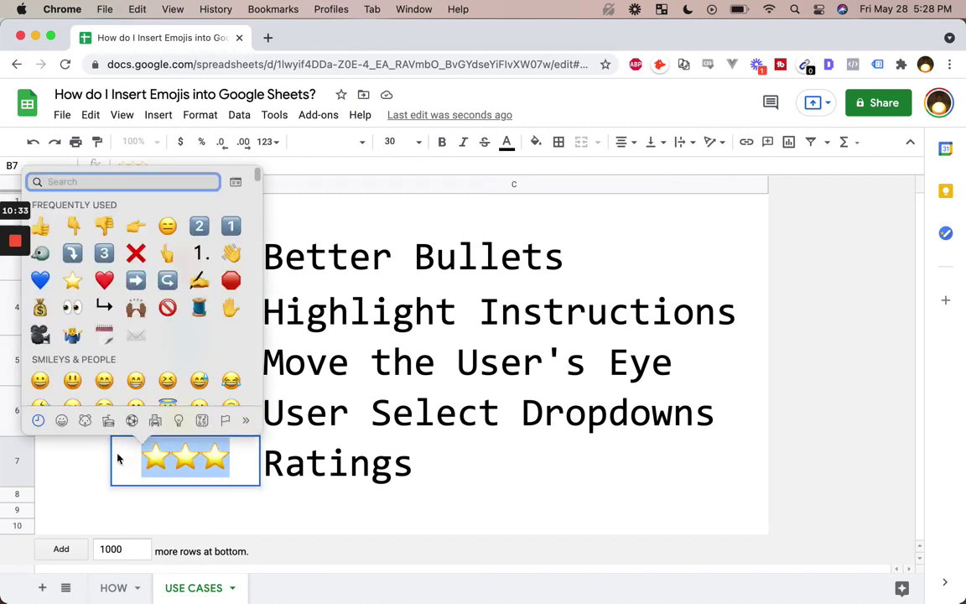
pyautogui.write('star')
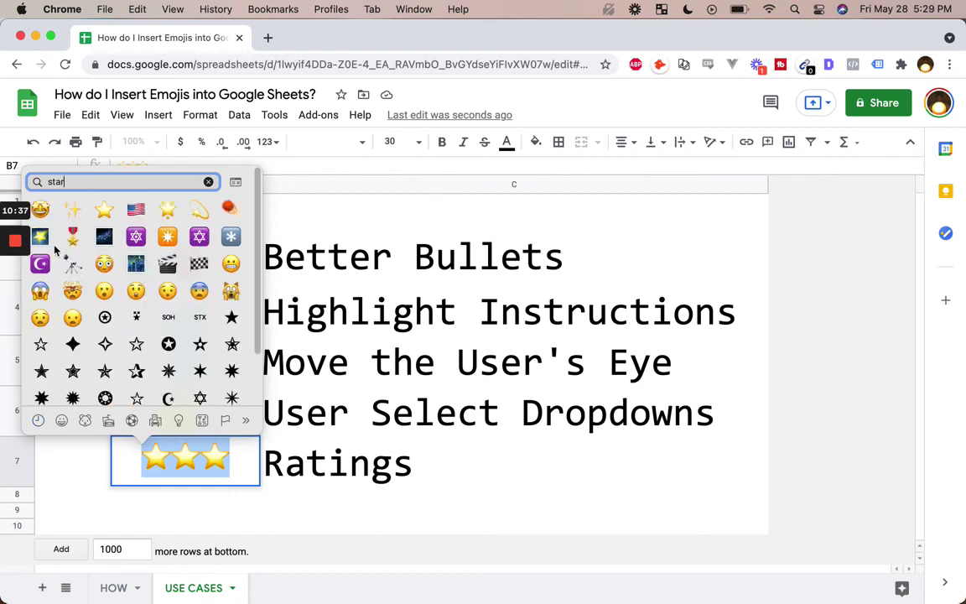
pyautogui.press('BackSpace')
pyautogui.press('BackSpace')
pyautogui.press('BackSpace')
pyautogui.press('BackSpace')
pyautogui.write('pink')
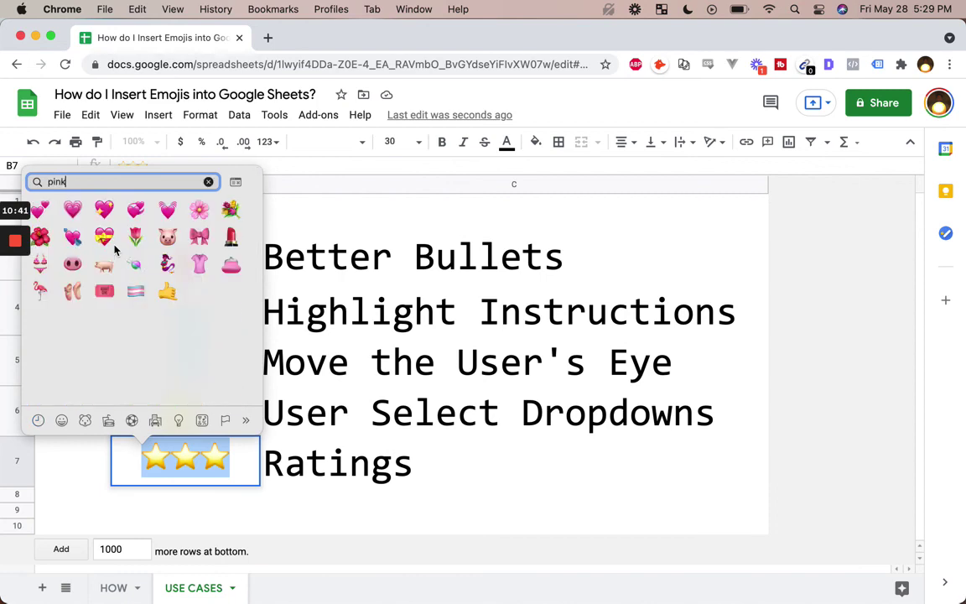
pyautogui.click(72, 209)
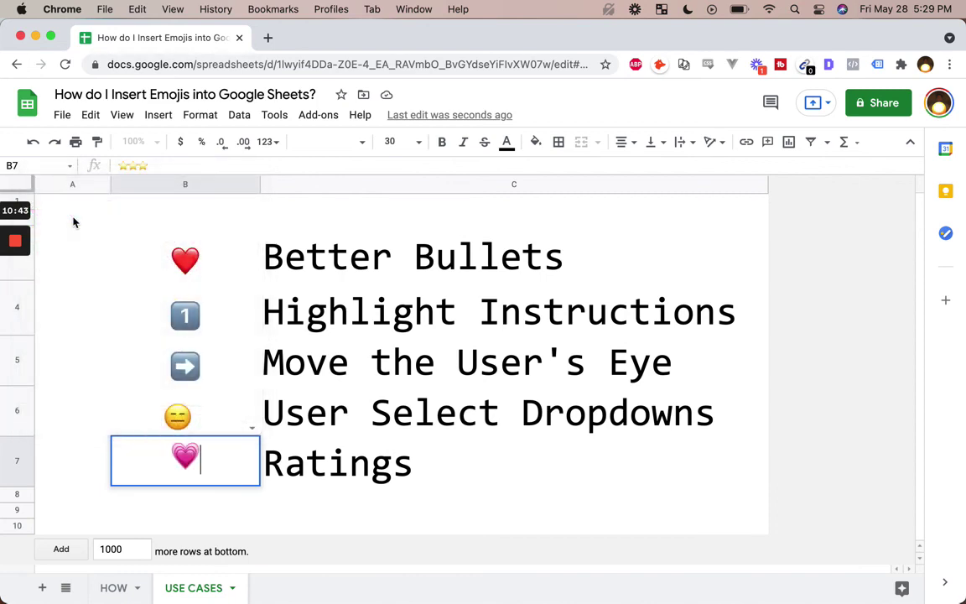
# Copy the pink heart in cell B7 and paste it twice to make a three-heart rating.
pyautogui.hotkey('shift', 'Left')
pyautogui.press('super+c')
pyautogui.press('Right')
pyautogui.press('super+v')
pyautogui.press('super+v')
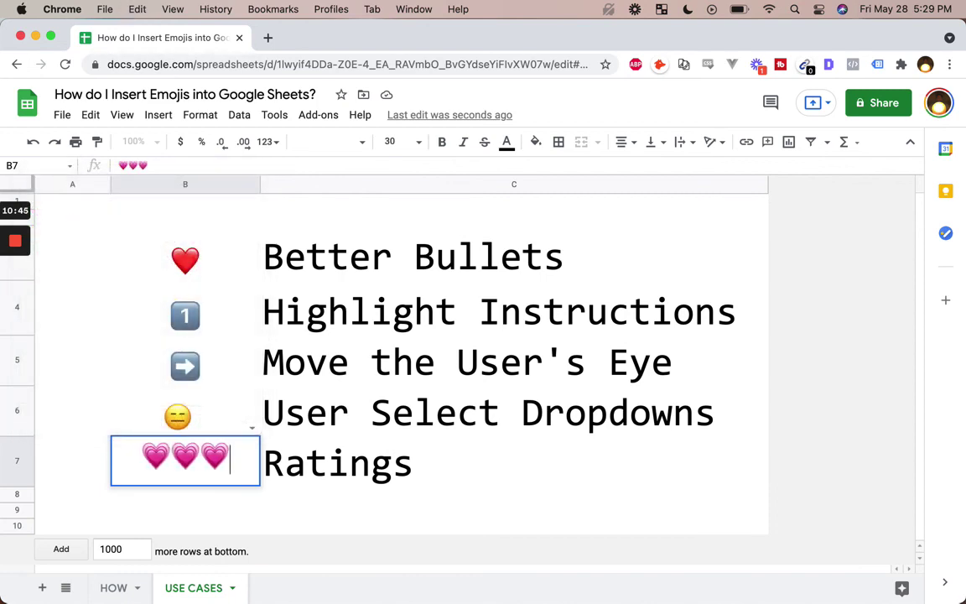
pyautogui.press('Return')
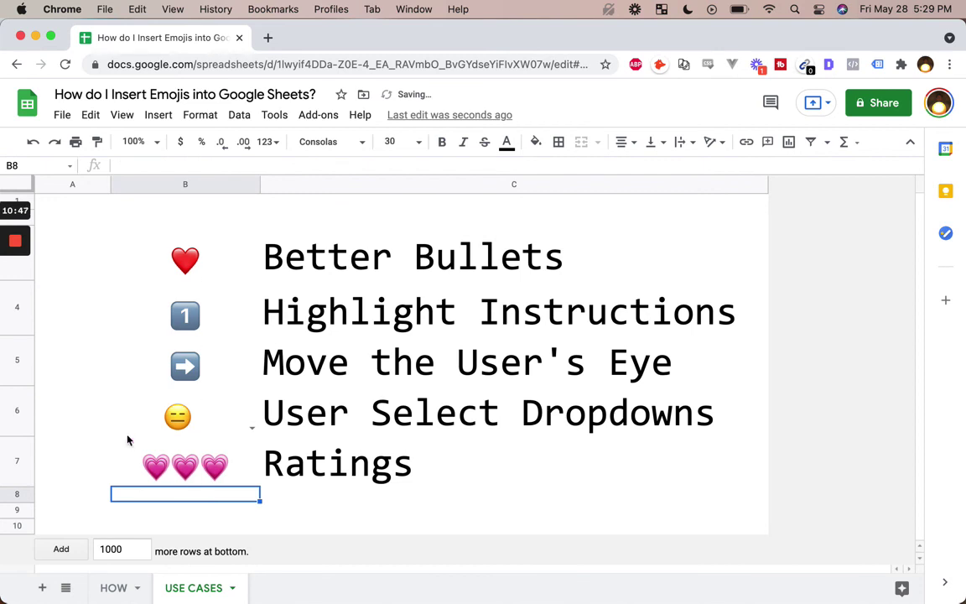
pyautogui.click(210, 472)
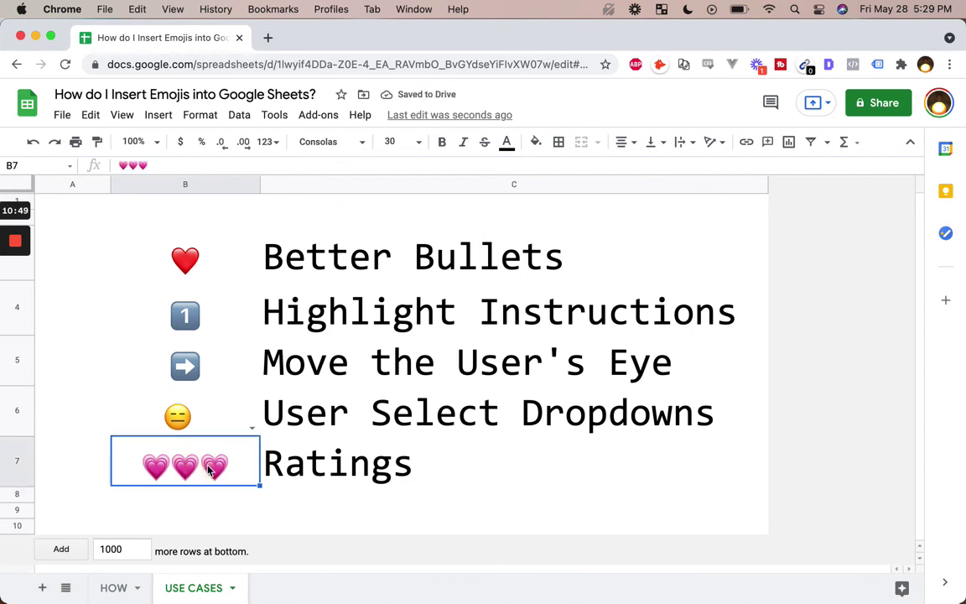